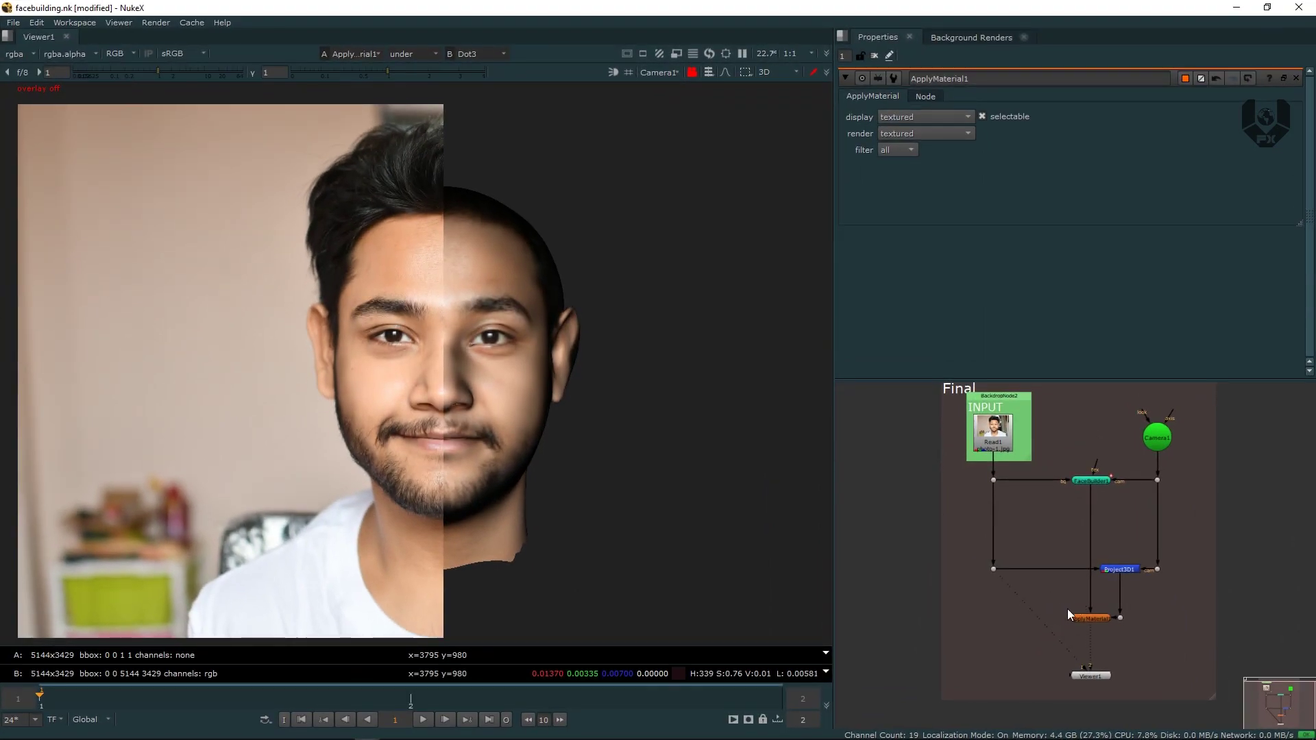
Examine the finished node tree and the head mesh overlaid on the photo by briefly selecting the ApplyMaterial node.
middle_drag(1047, 635, 1042, 637)
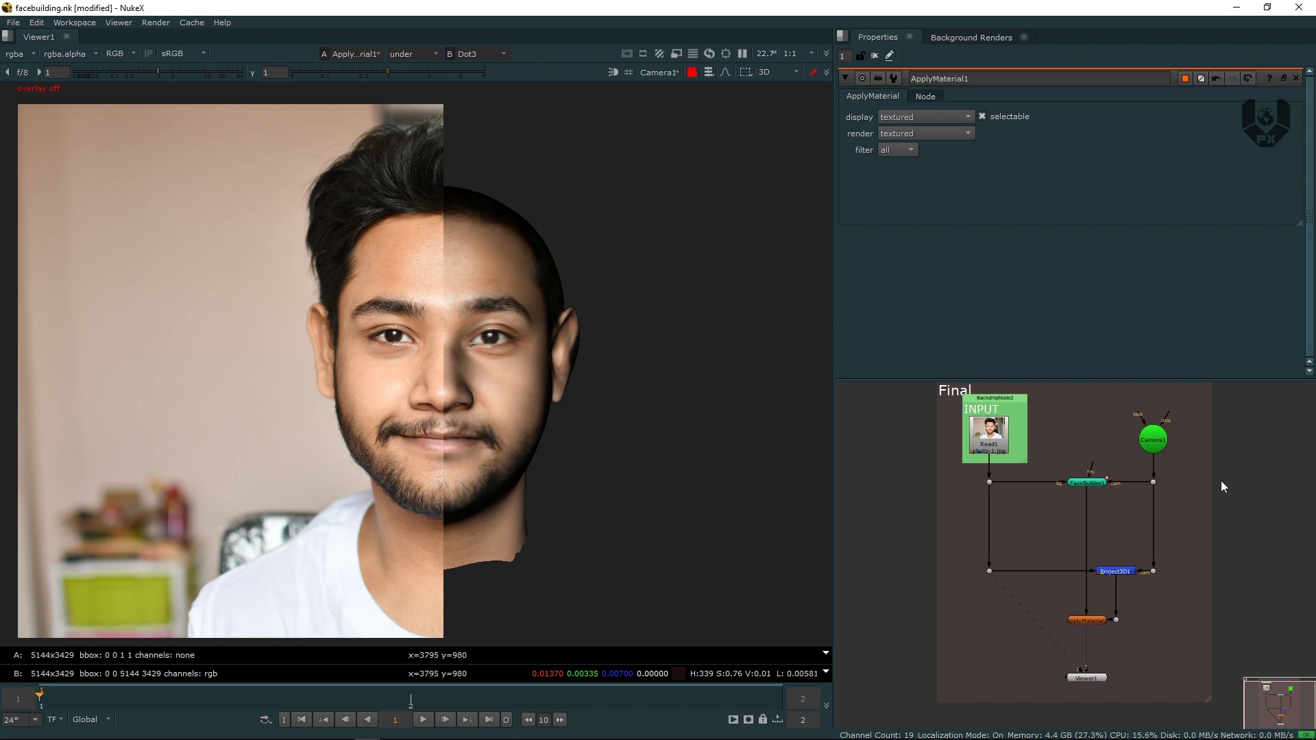
scroll(1007, 619, up, 2)
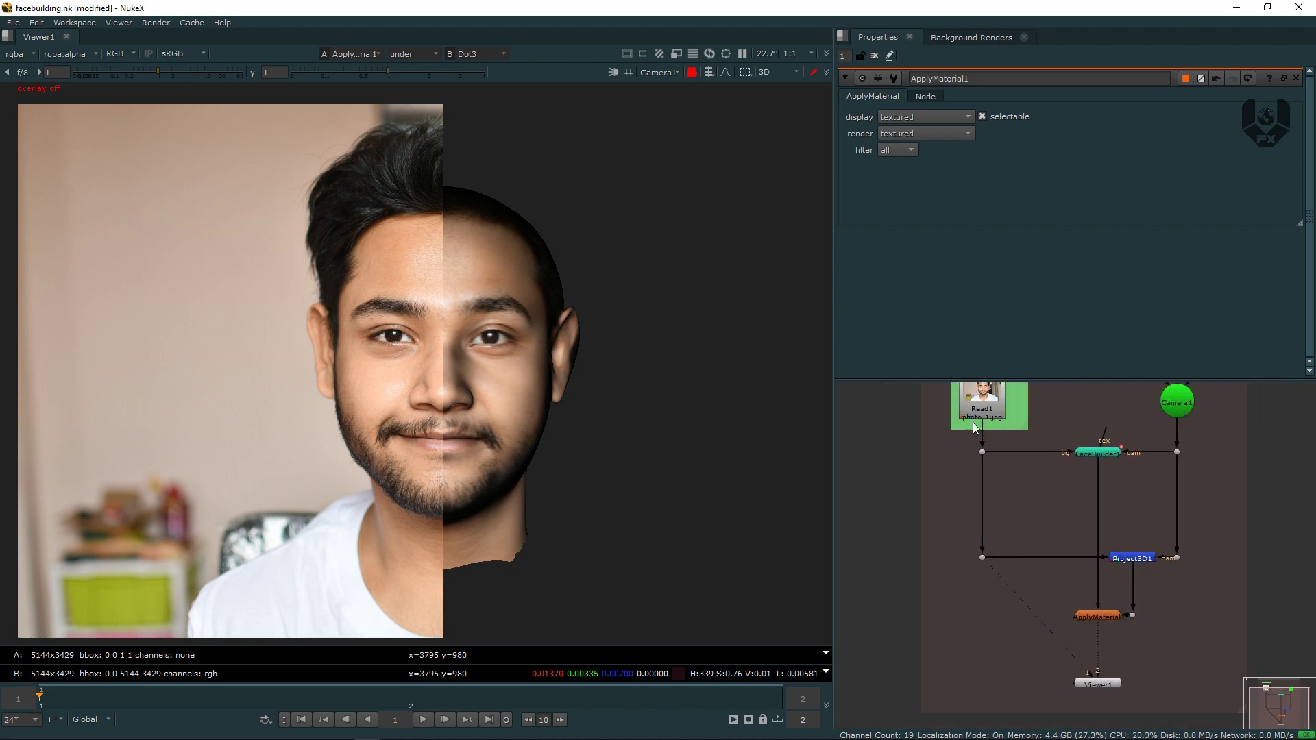
middle_drag(1061, 583, 1047, 586)
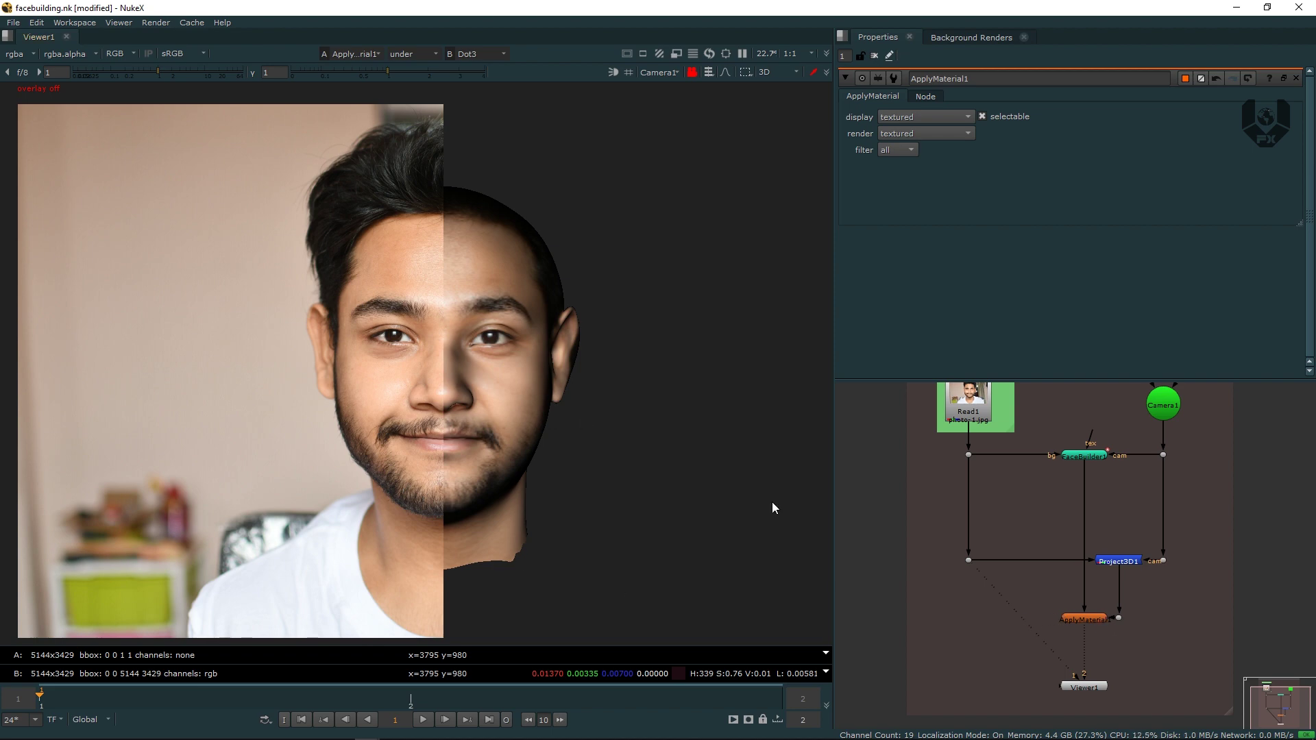
click(1094, 621)
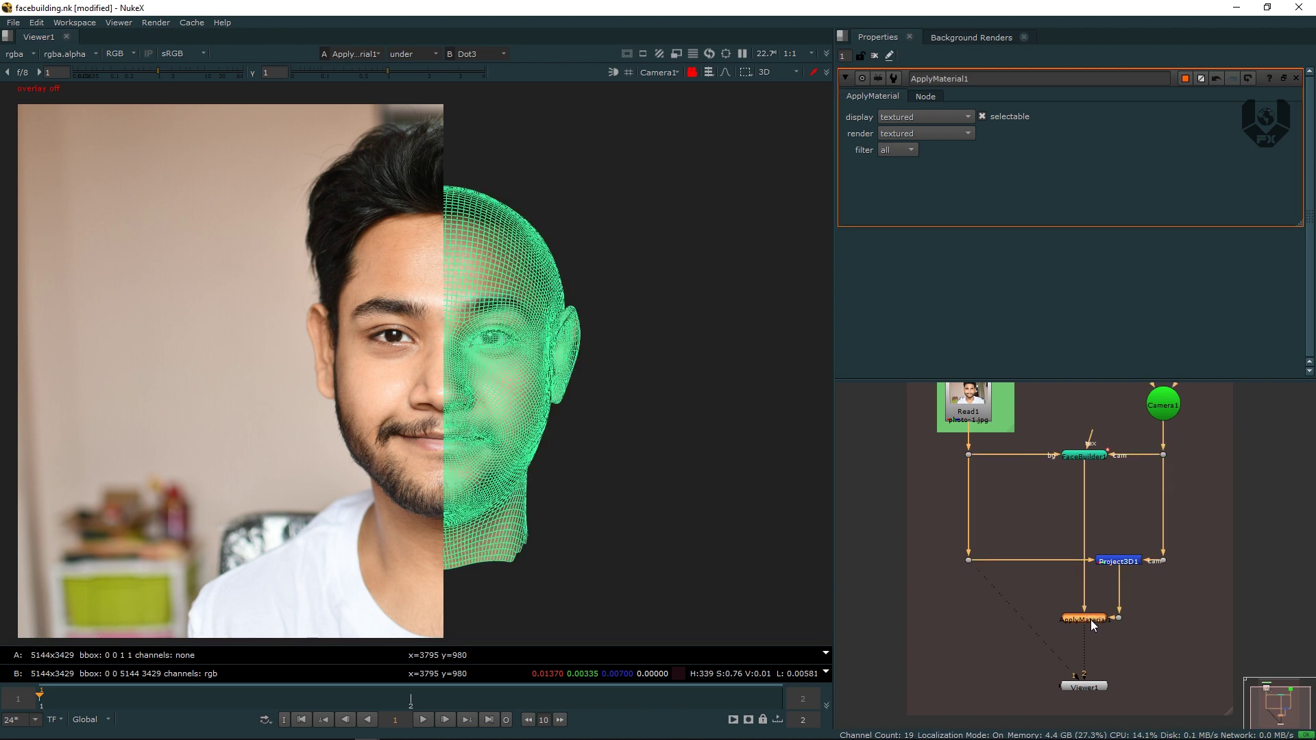
click(1052, 623)
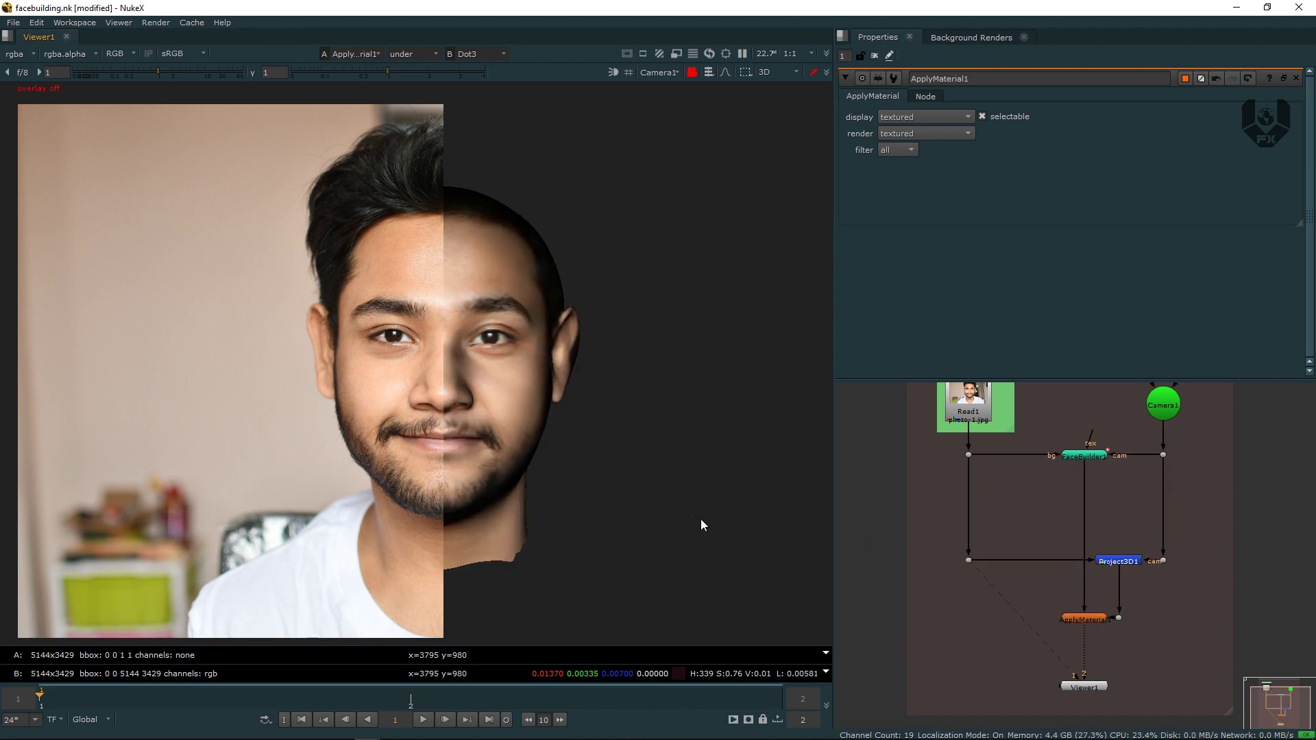
Turn off the viewer's wipe comparison, switch from Camera1 to the default 3D view and view the textured head with its camera.
key(w)
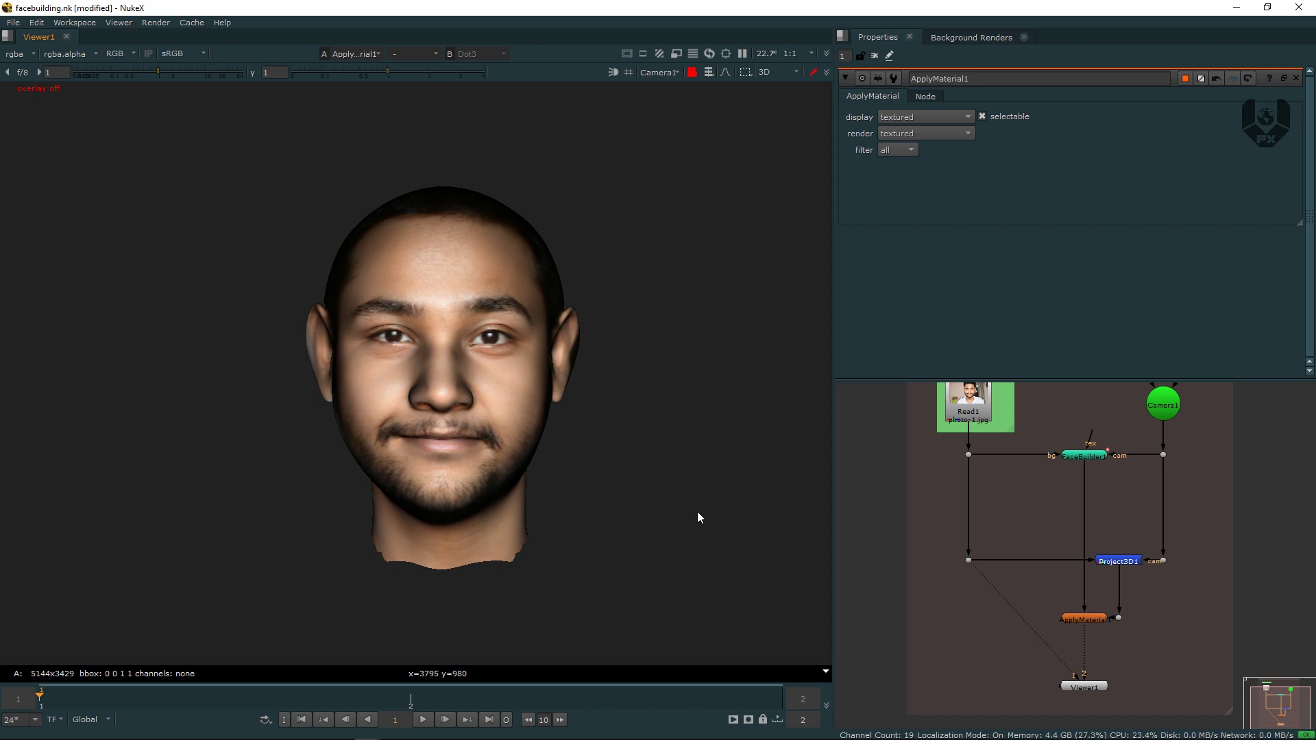
click(691, 73)
click(671, 73)
click(671, 85)
scroll(598, 339, down, 5)
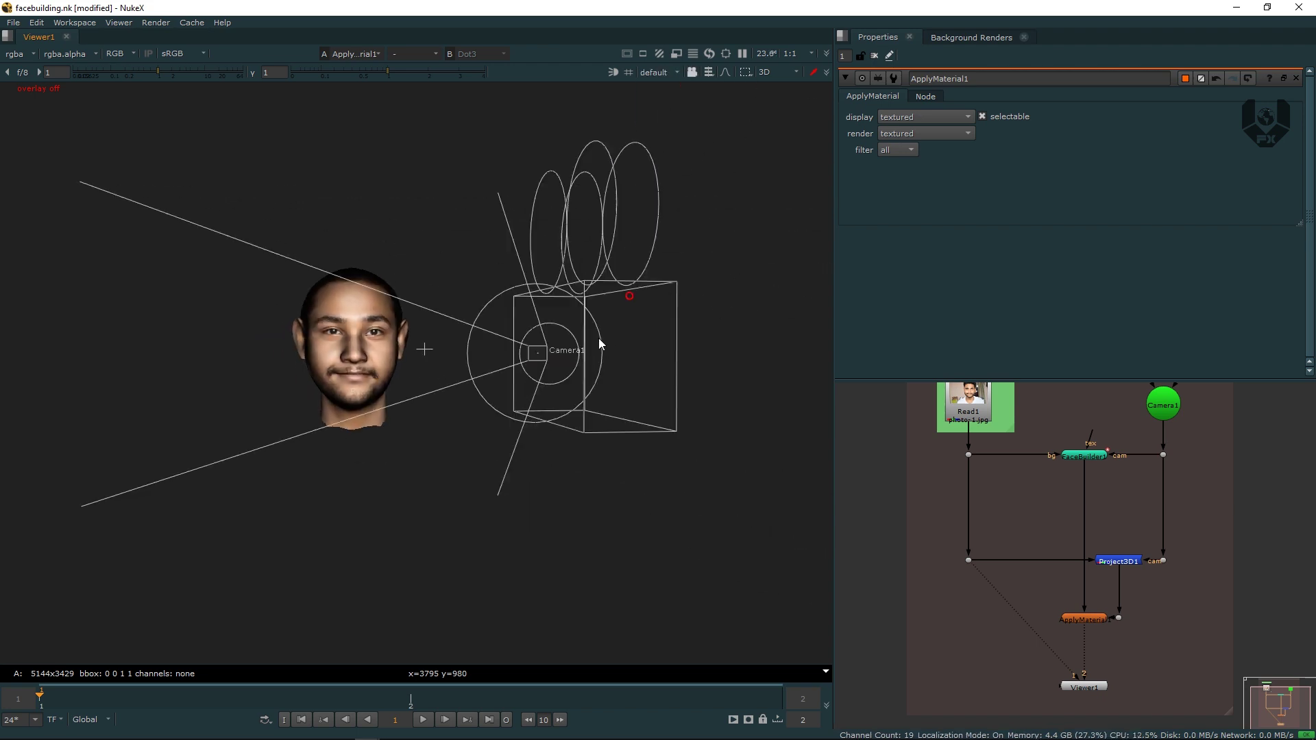
ctrl+drag(594, 350, 538, 451)
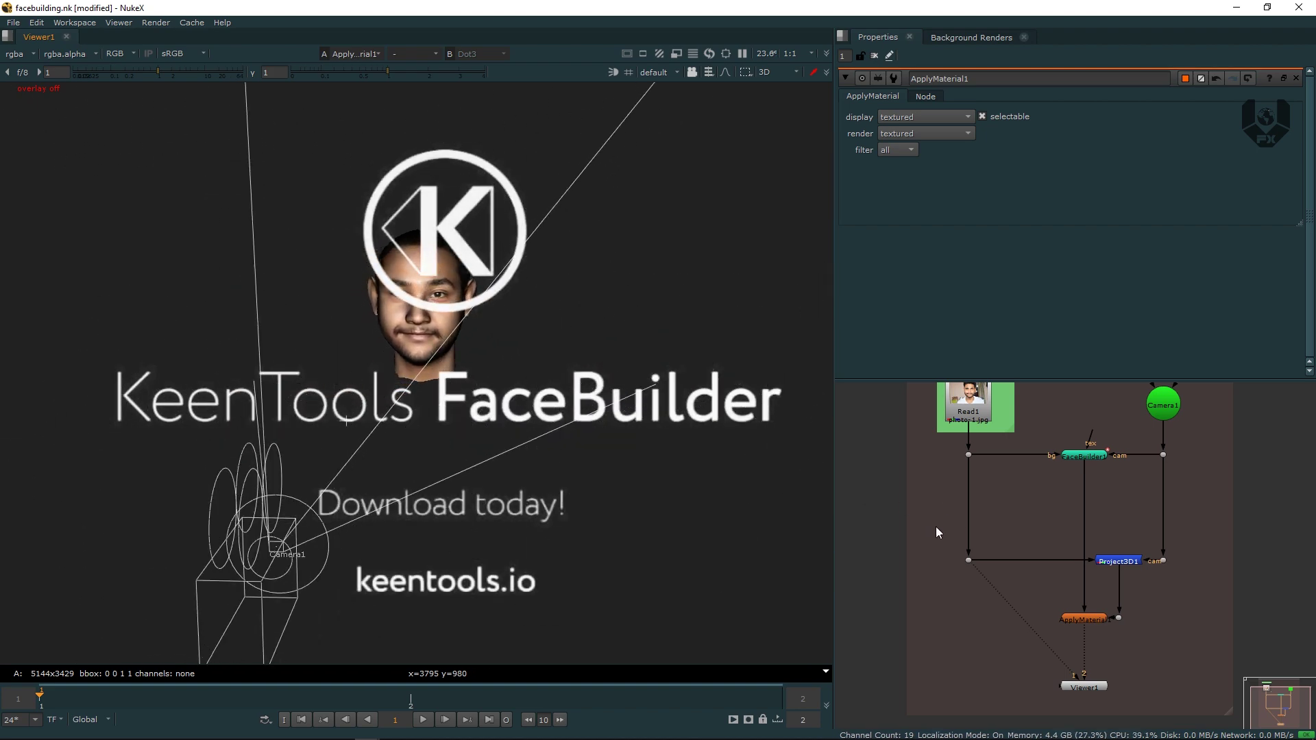
middle_drag(953, 501, 951, 522)
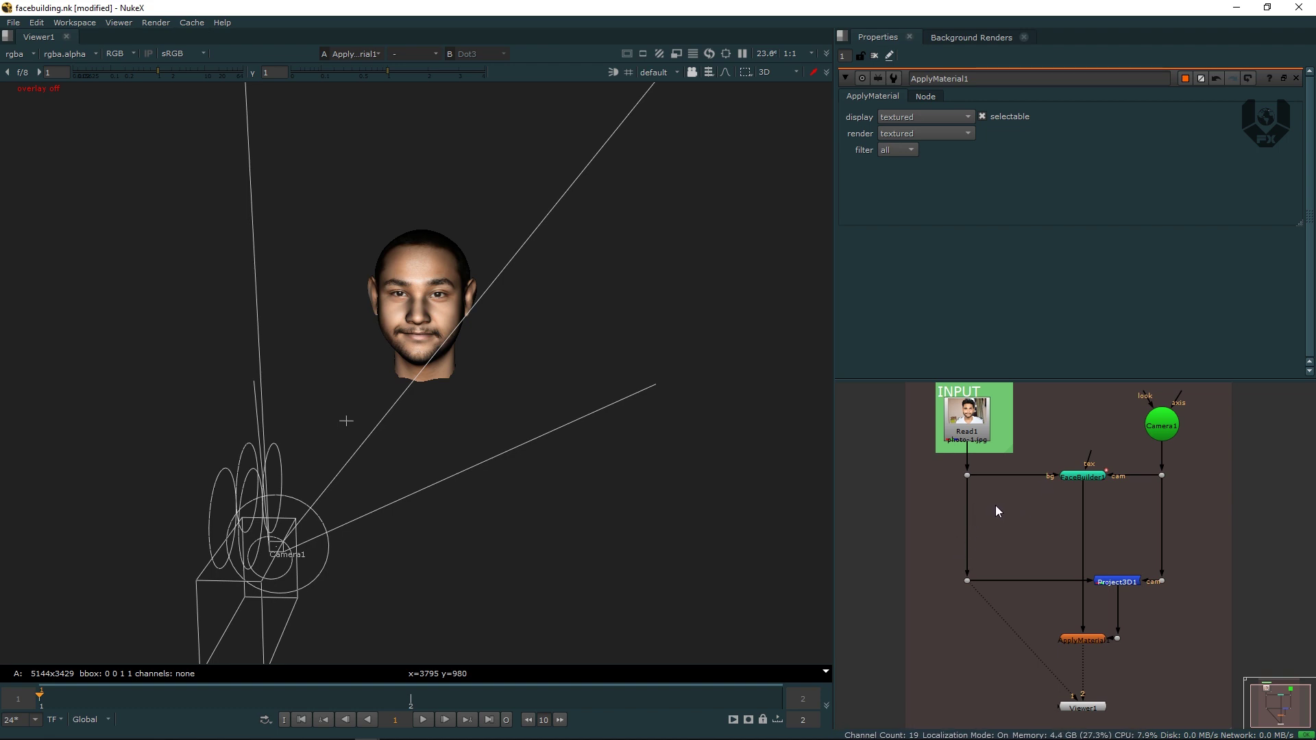
middle_drag(1020, 508, 976, 544)
mouse_move(516, 490)
ctrl+mouse_down()
mouse_move(527, 505)
mouse_move(576, 504)
mouse_move(504, 507)
ctrl+mouse_up()
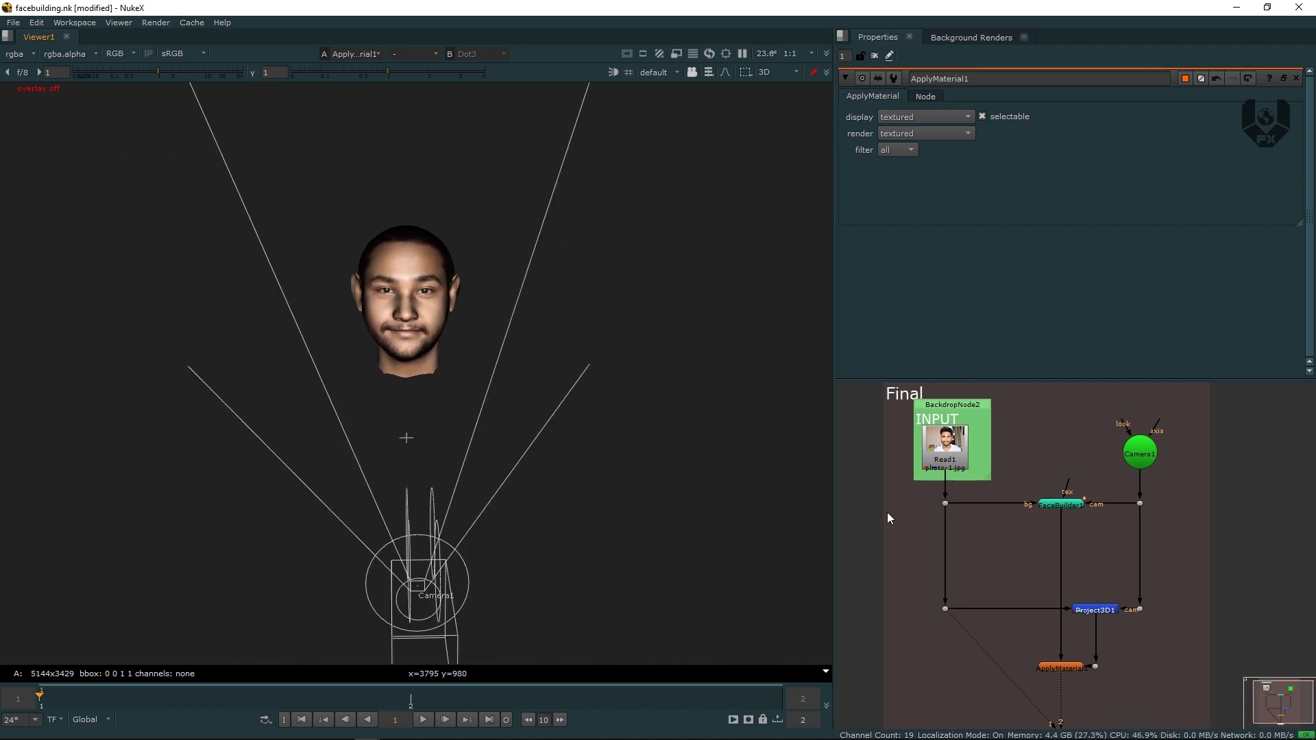
Detach the Viewer1 node from the finished tree and move it to empty space outside the Final backdrop.
middle_drag(940, 512, 888, 492)
scroll(946, 526, down, 1)
middle_drag(1058, 495, 1011, 506)
scroll(1012, 506, down, 2)
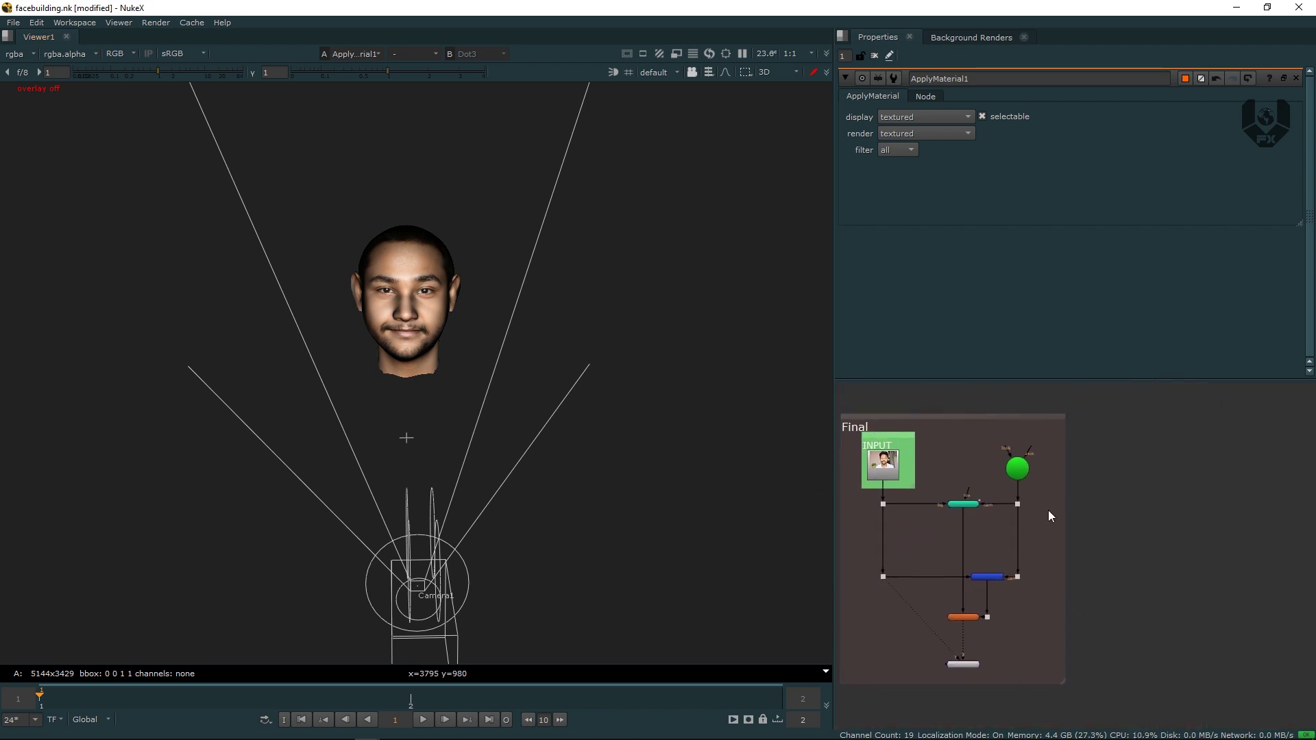
middle_drag(1120, 488, 1078, 491)
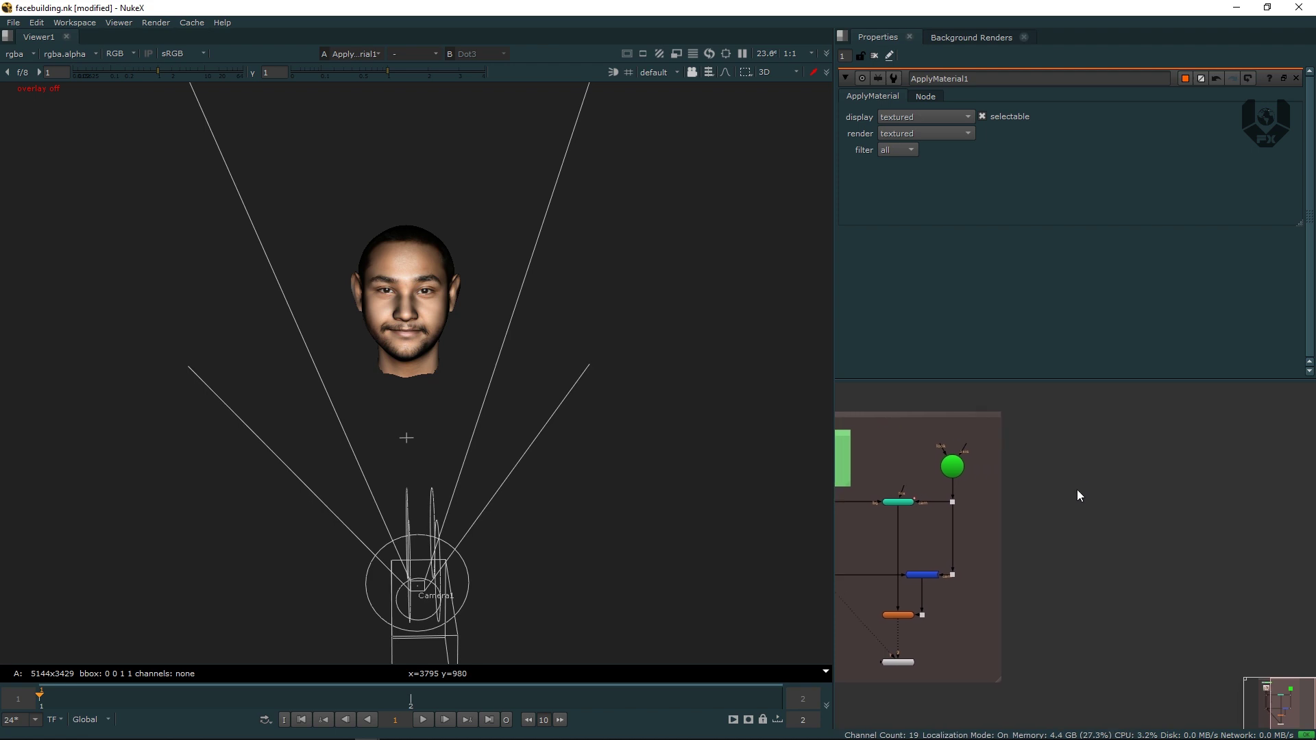
middle_drag(982, 467, 891, 478)
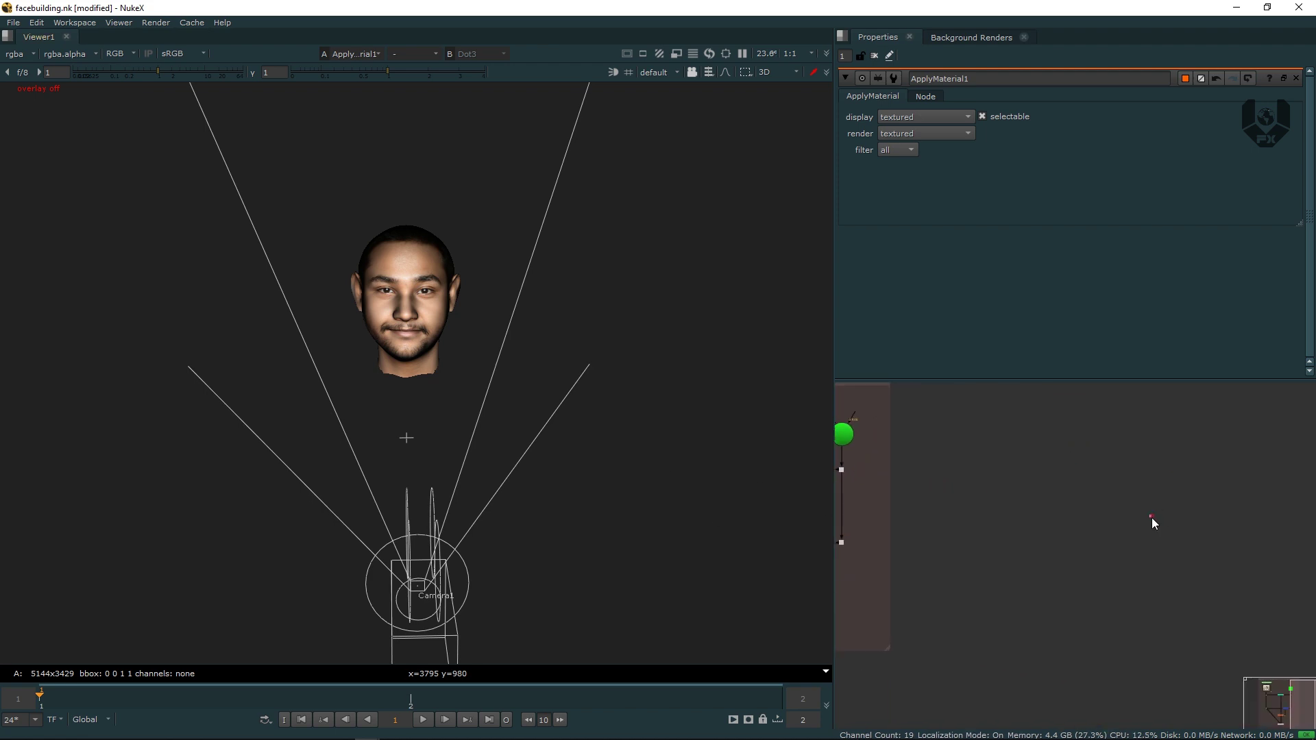
middle_drag(1105, 584, 1187, 534)
mouse_move(879, 581)
mouse_down()
mouse_move(897, 616)
mouse_move(886, 569)
mouse_up()
drag(952, 612, 1206, 598)
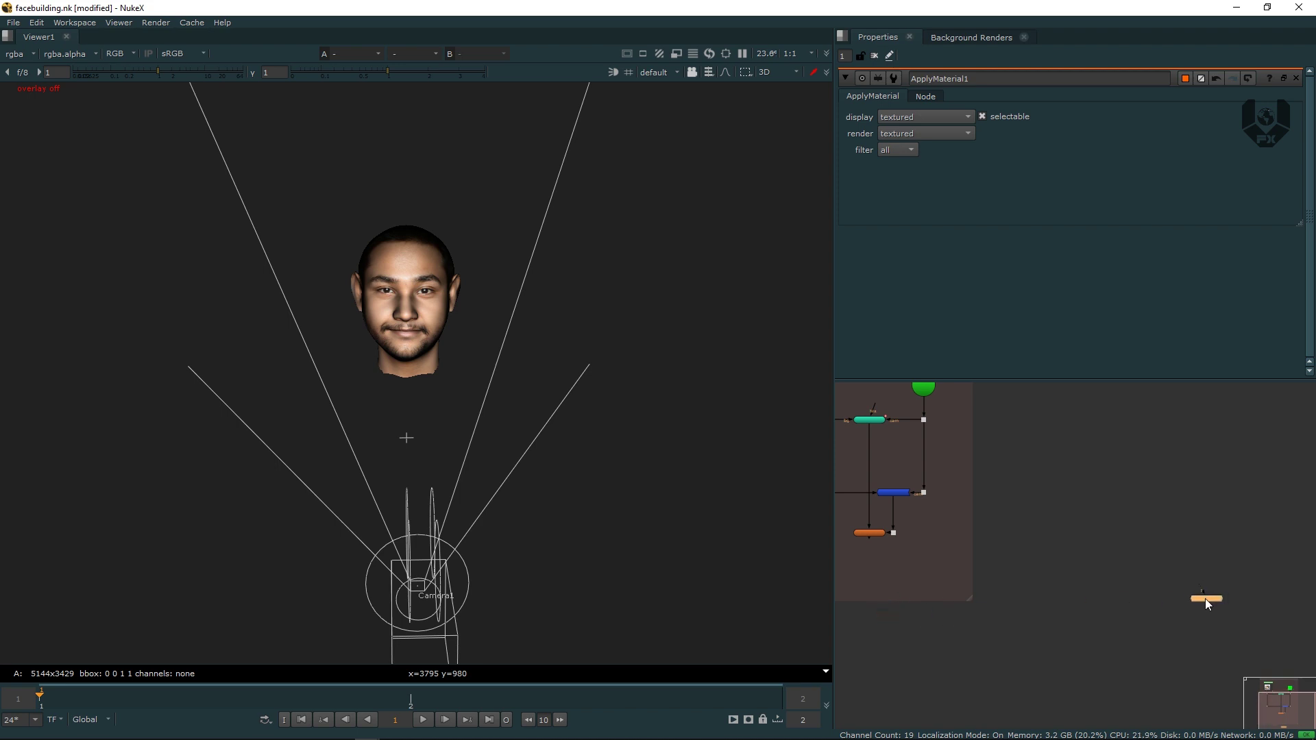
middle_drag(1205, 599, 1000, 618)
click(965, 545)
Switch the viewer to 2D, turn its overlay on and fit the 5144x3429 frame in view.
ctrl+drag(548, 429, 547, 422)
key(Tab)
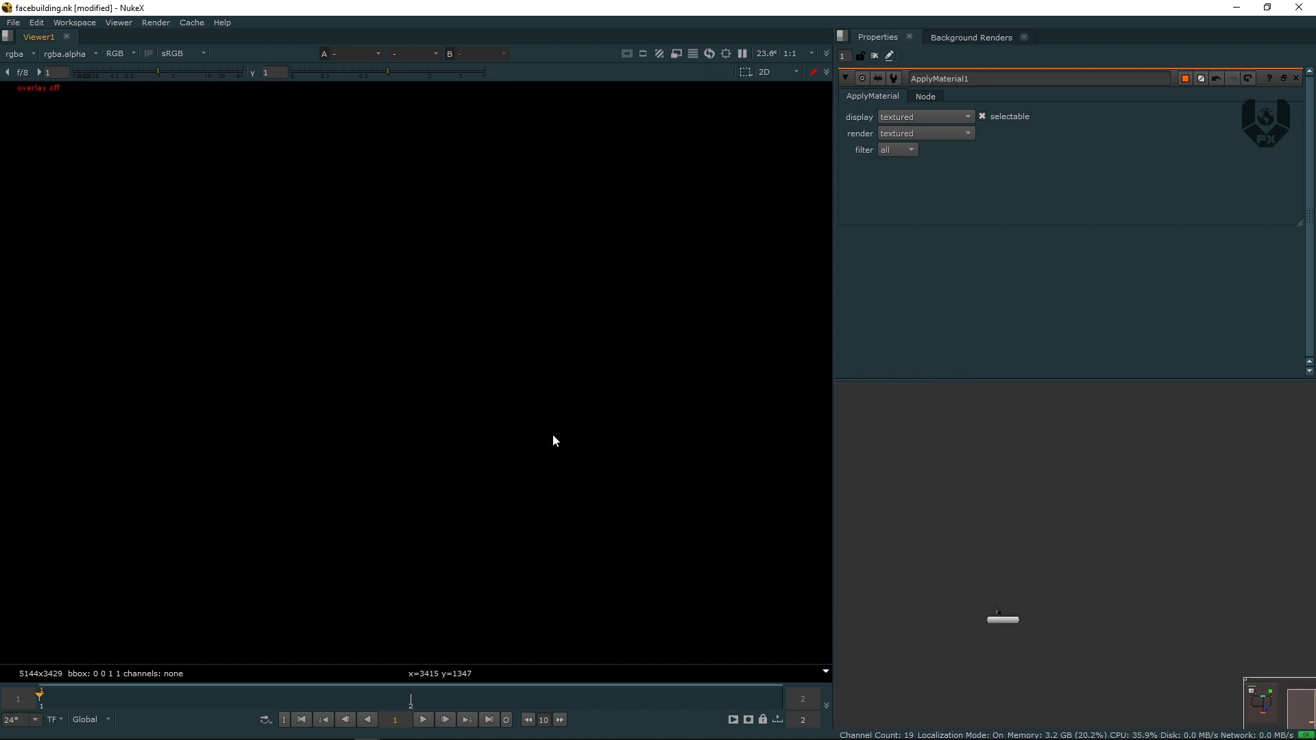
scroll(535, 452, down, 3)
key(q)
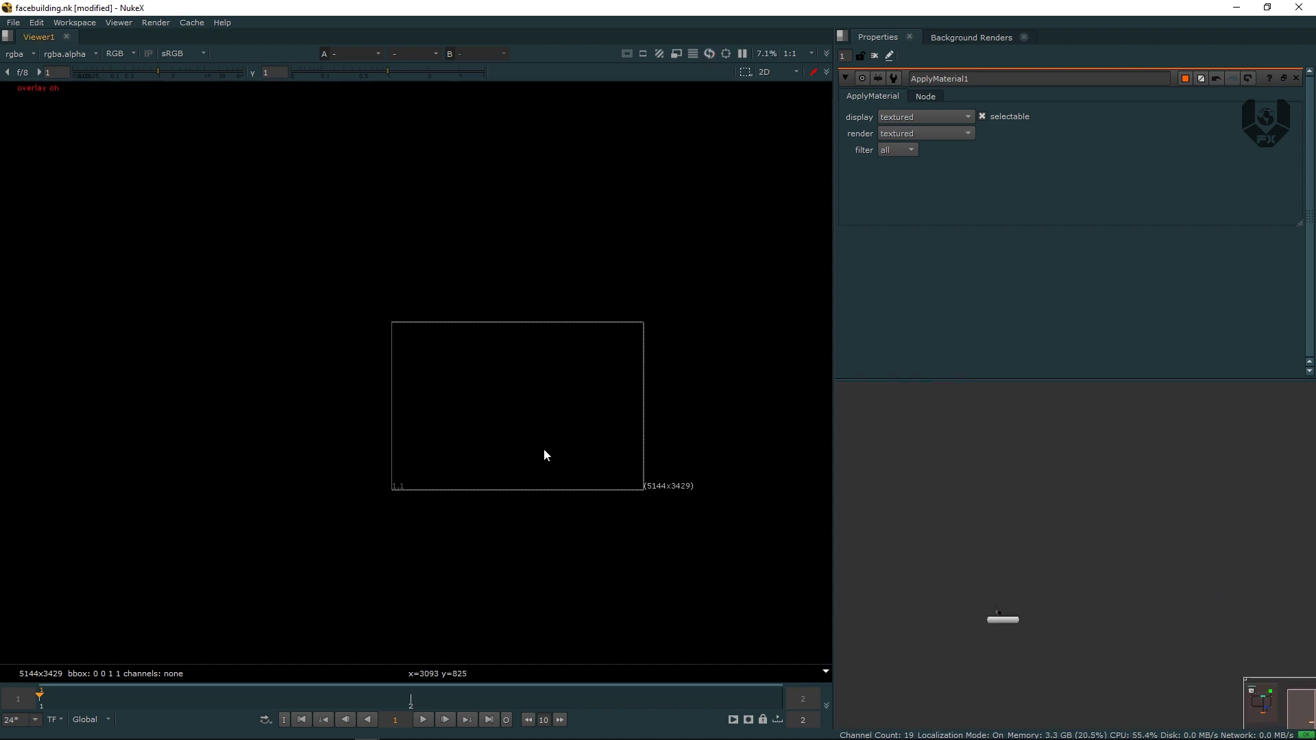
middle_drag(558, 443, 504, 454)
key(f)
scroll(1031, 527, up, 3)
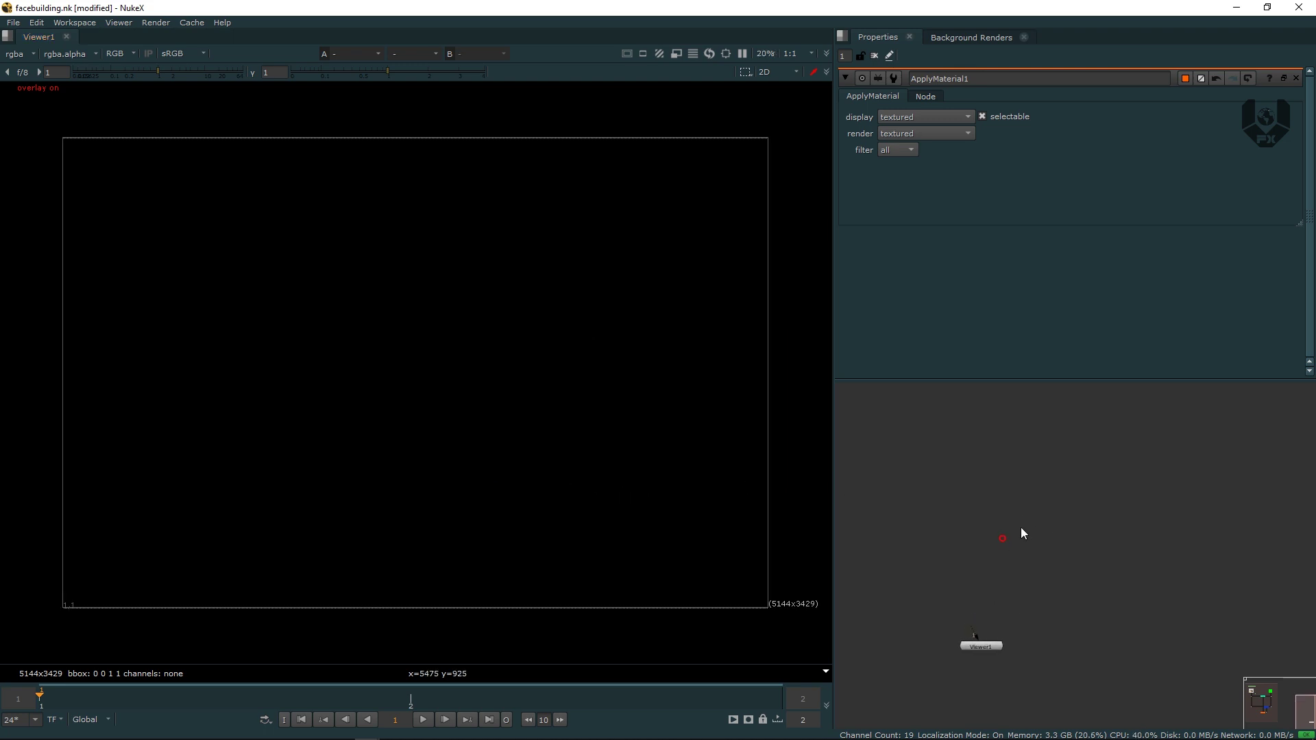
Read in the photo-#.jpg 1-2 sequence above Viewer1 and connect it to the viewer.
middle_drag(971, 553, 994, 520)
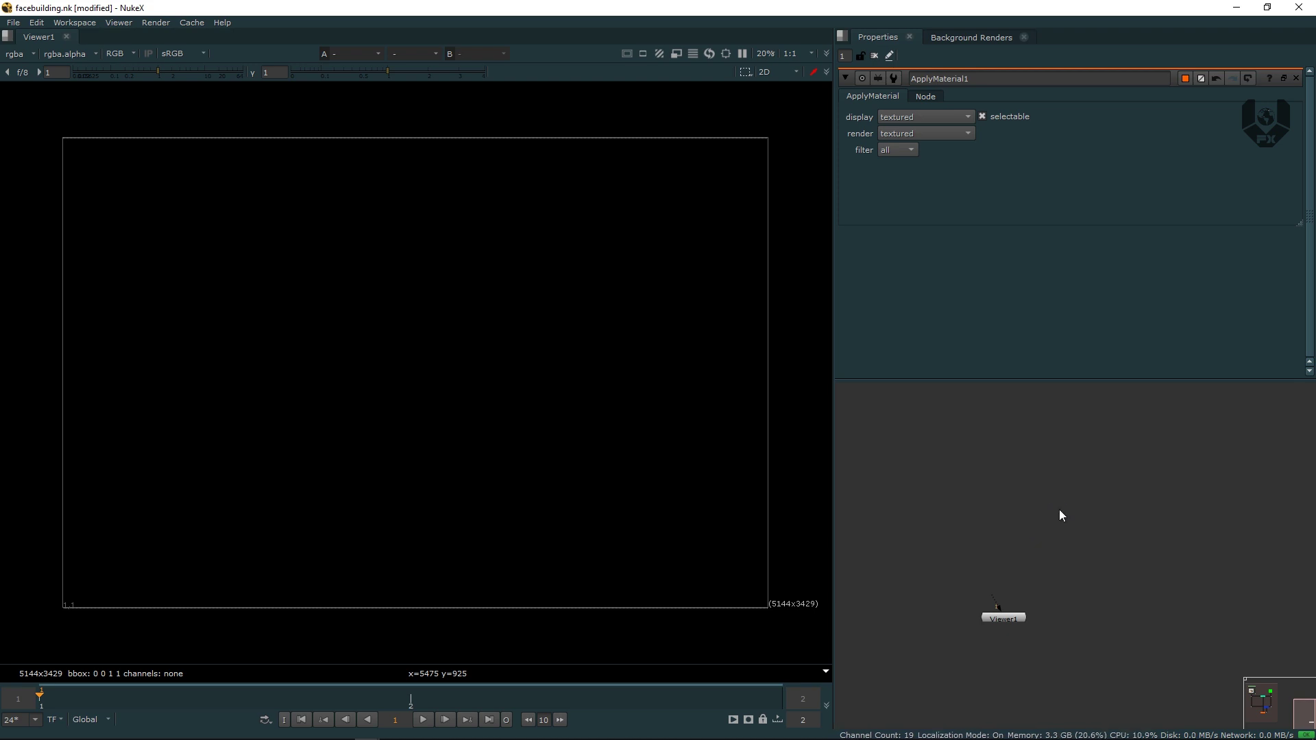
key(r)
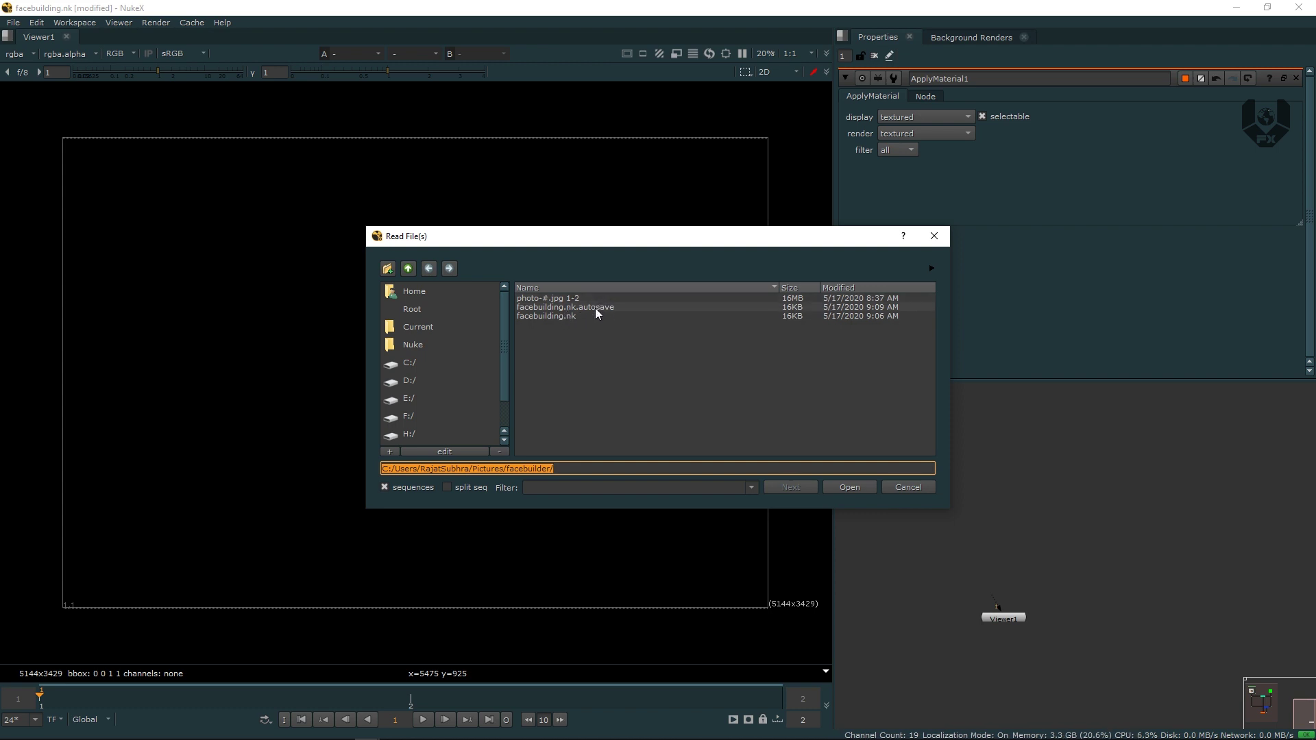
click(590, 299)
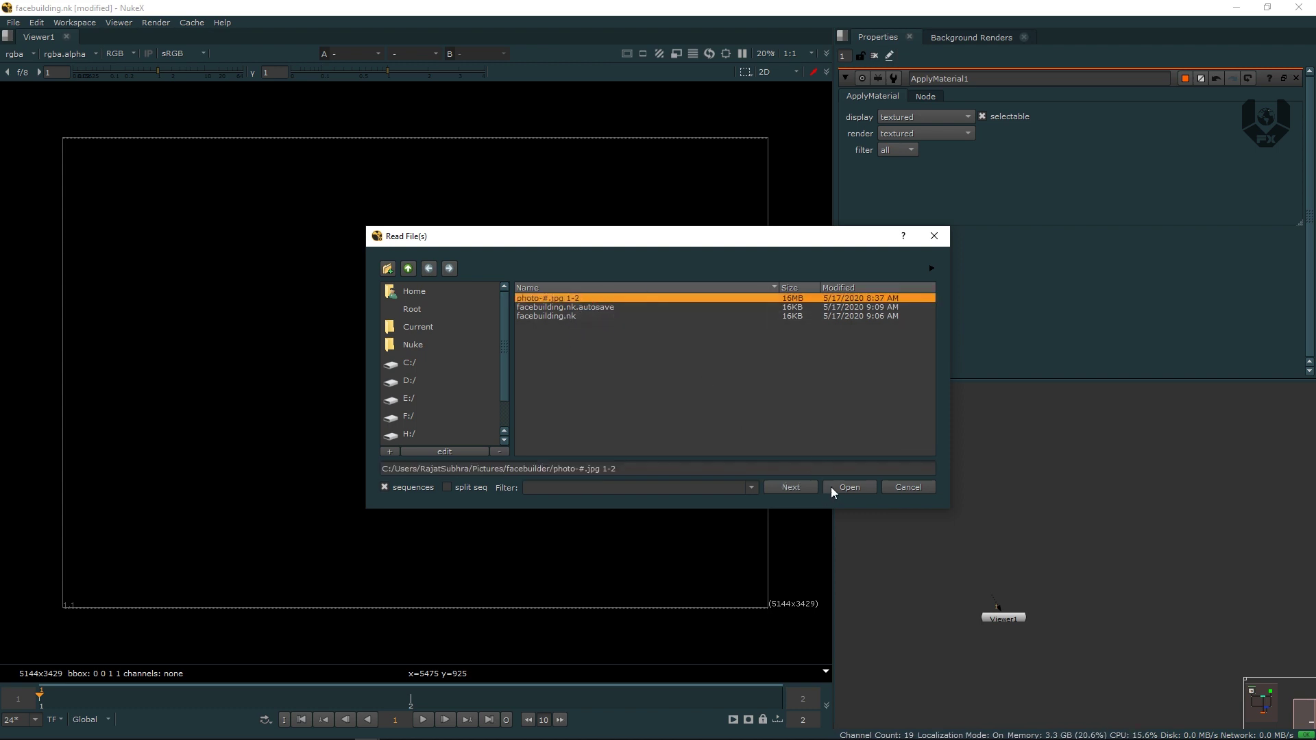
click(853, 487)
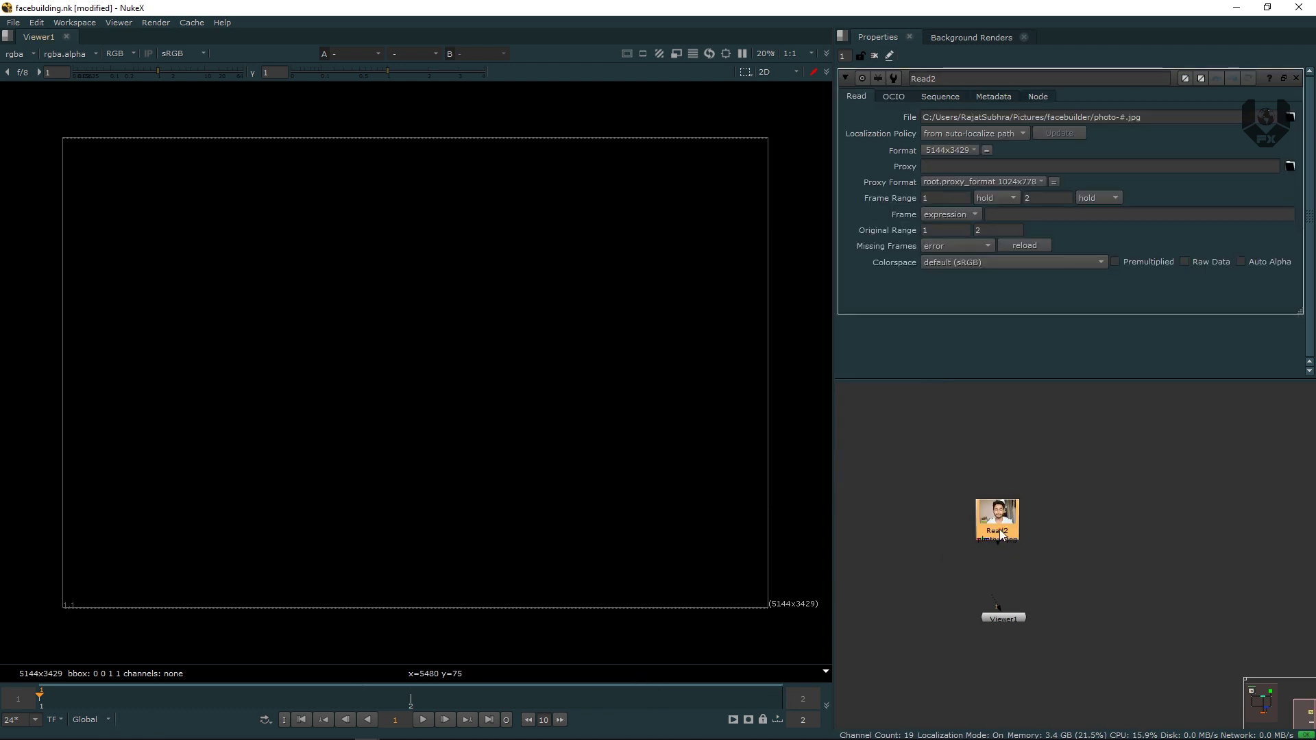
drag(996, 602, 1009, 521)
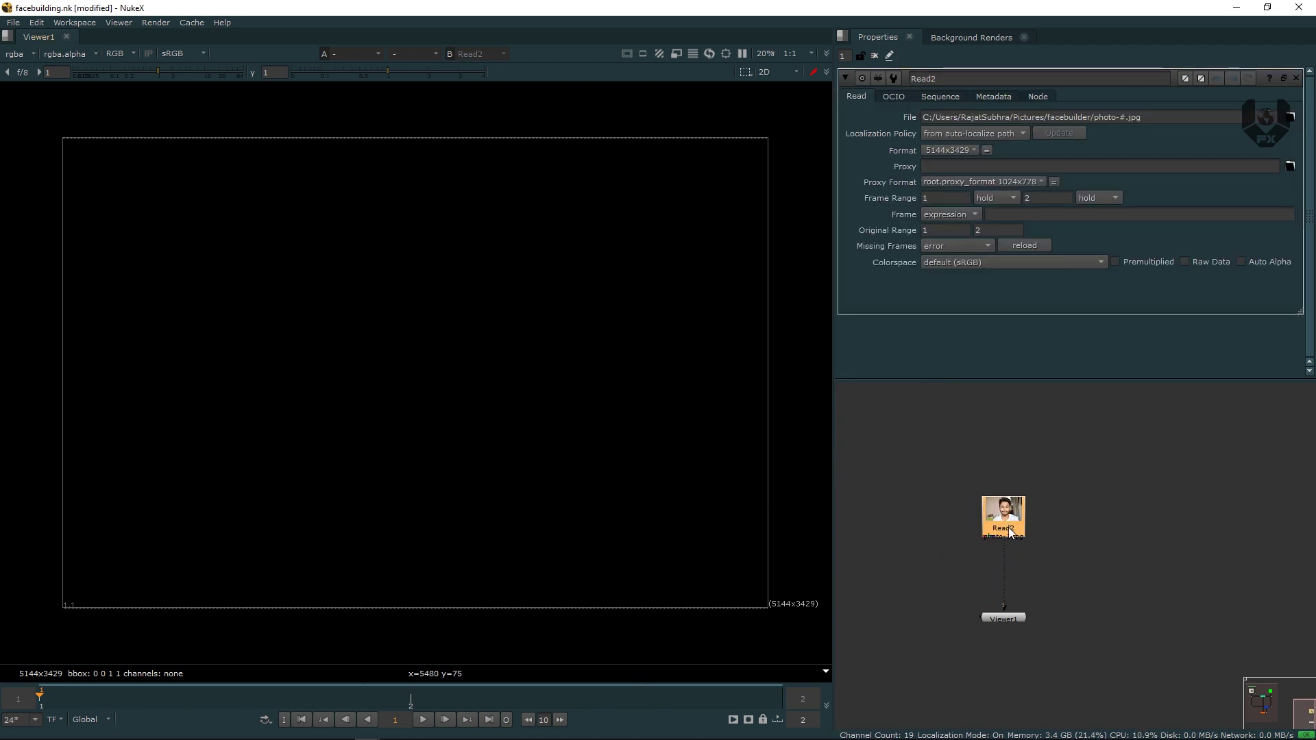
key(1)
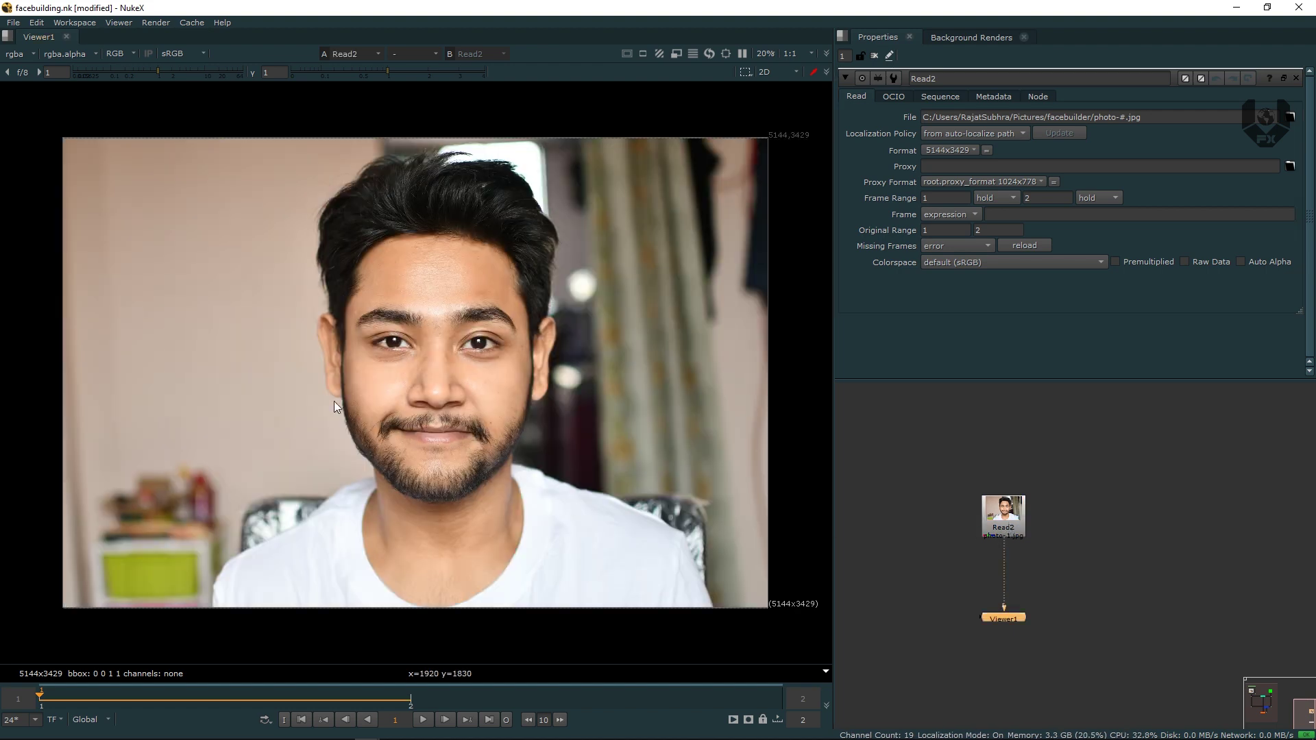
Step between frames 1 and 2 to compare the front and profile photos of the face.
key(Right)
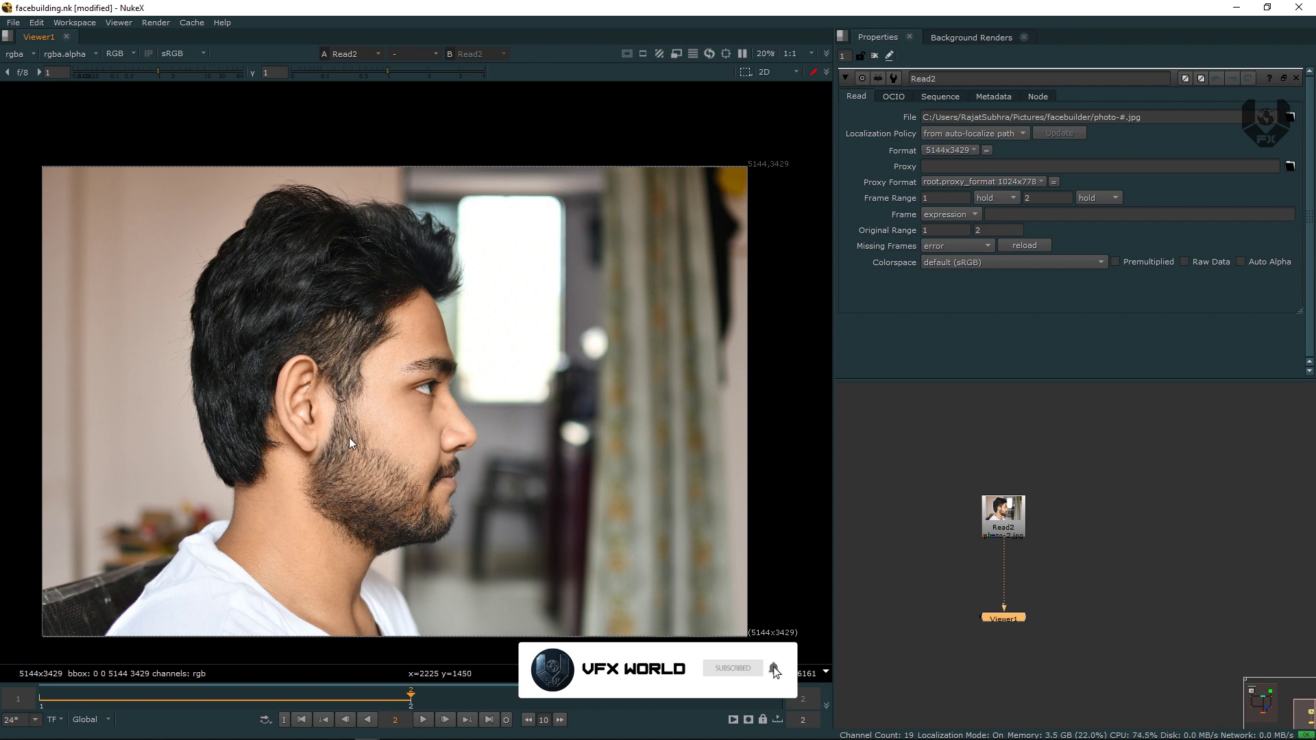
middle_drag(362, 439, 383, 434)
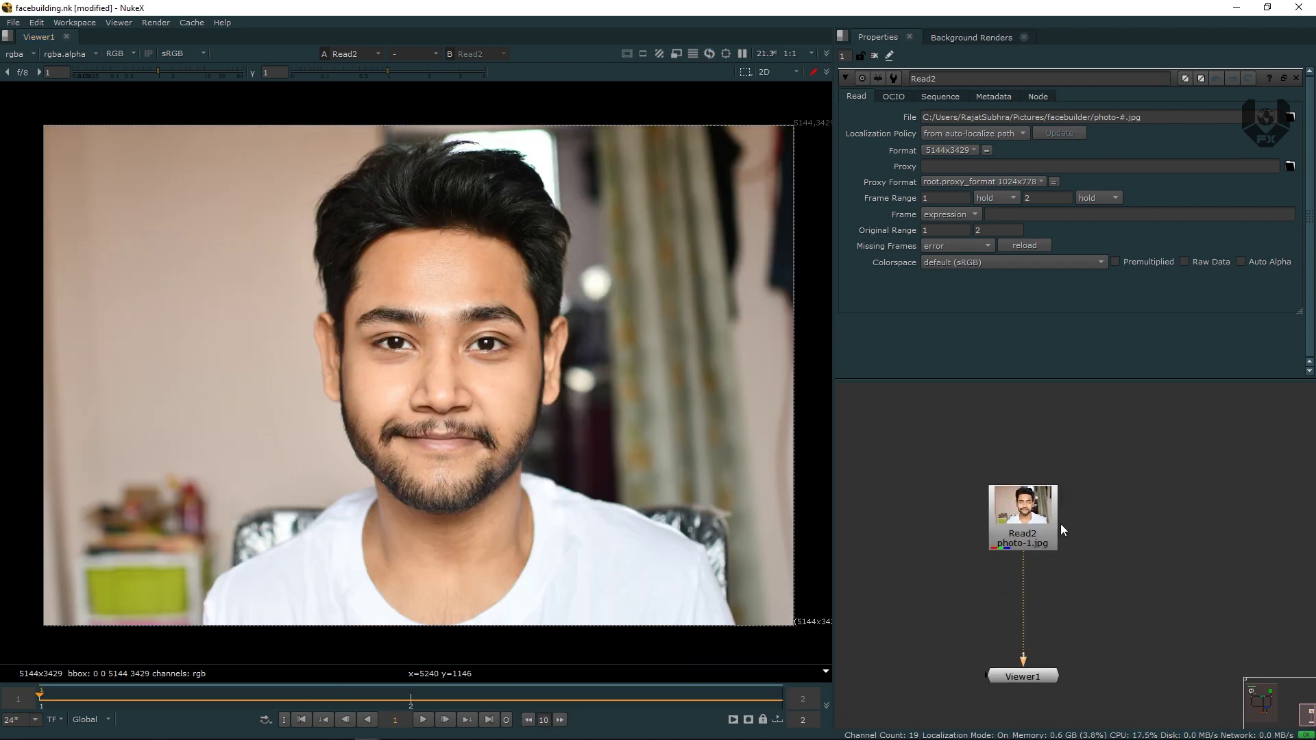
drag(1075, 521, 1059, 510)
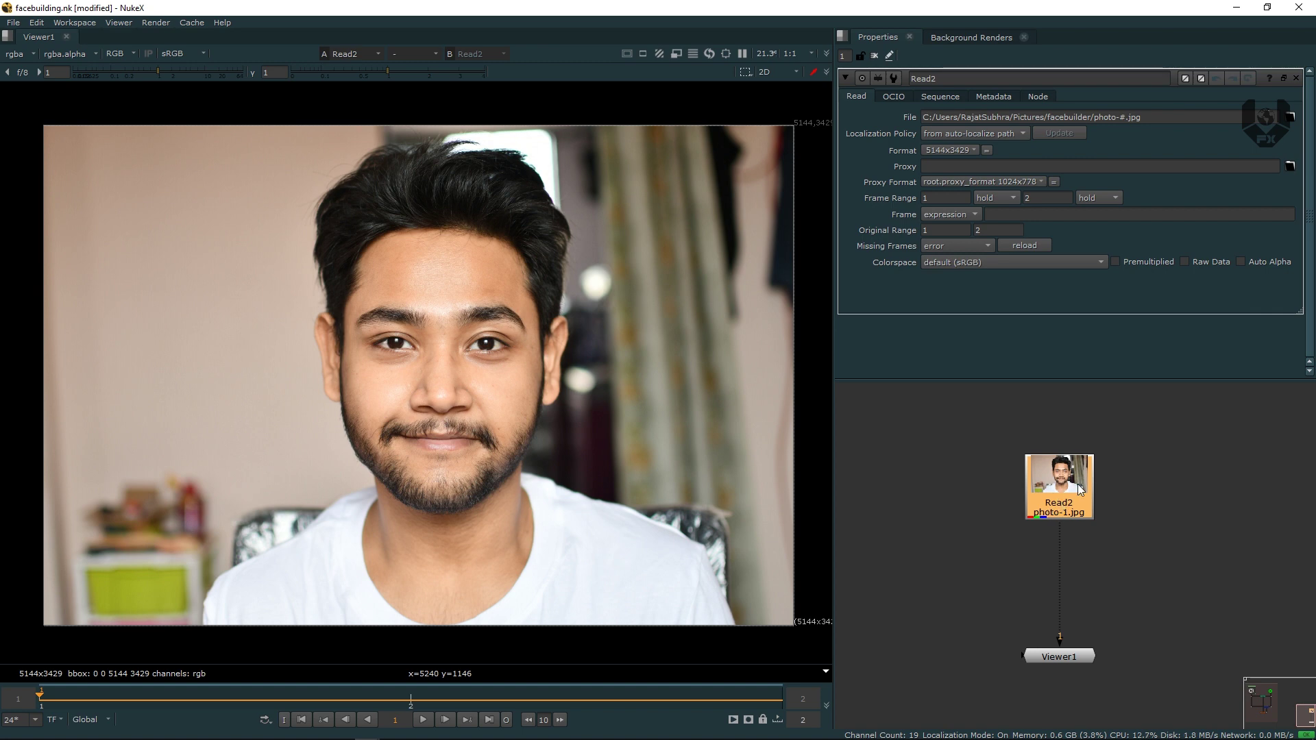
click(407, 692)
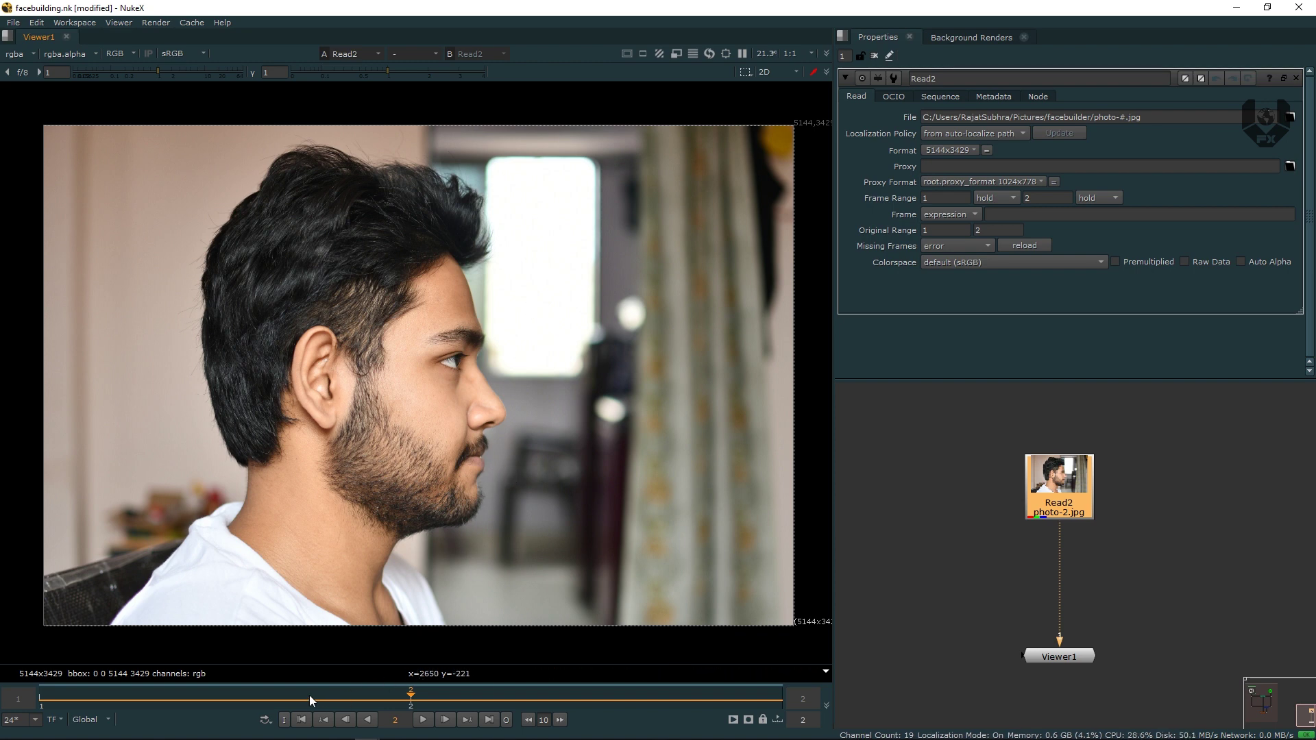
drag(256, 699, 403, 719)
drag(179, 698, 212, 681)
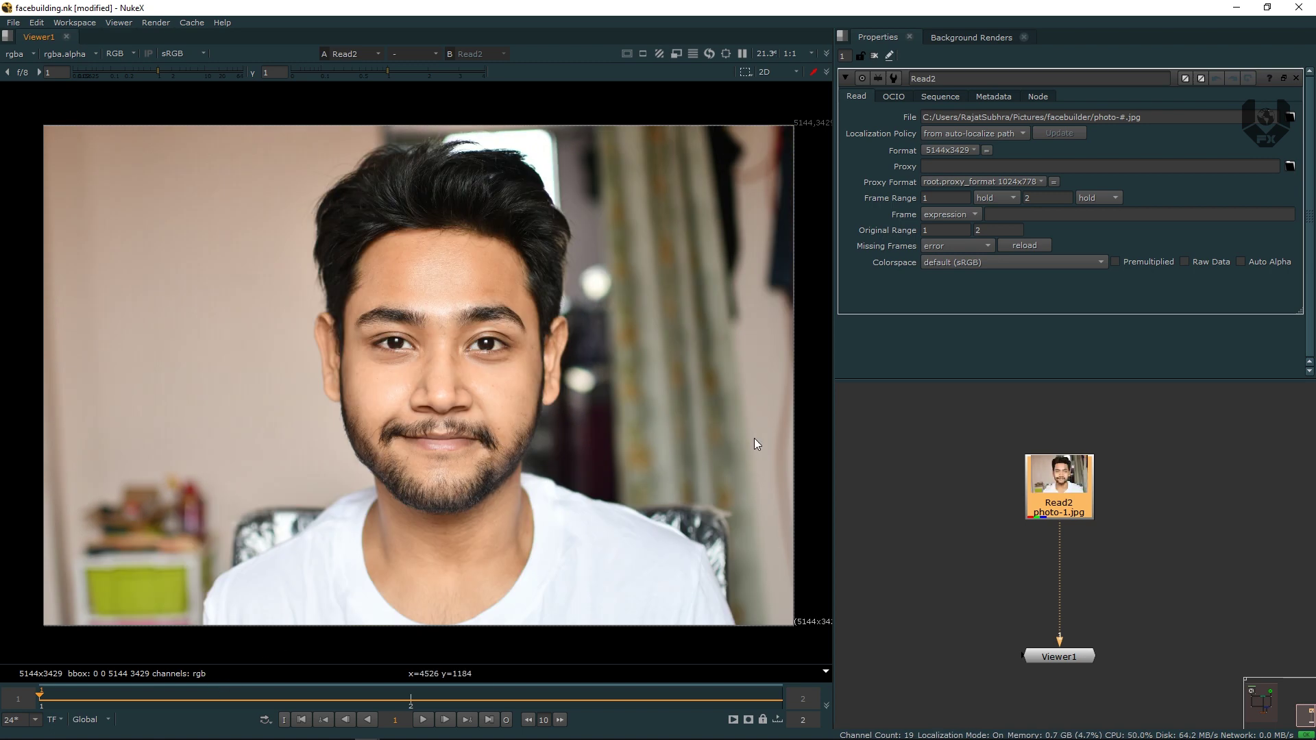
Move the Read2 node away from above Viewer1 and add an unconnected FaceBuilder [KeenTools] node beside it.
middle_drag(955, 533, 937, 529)
drag(1015, 513, 902, 468)
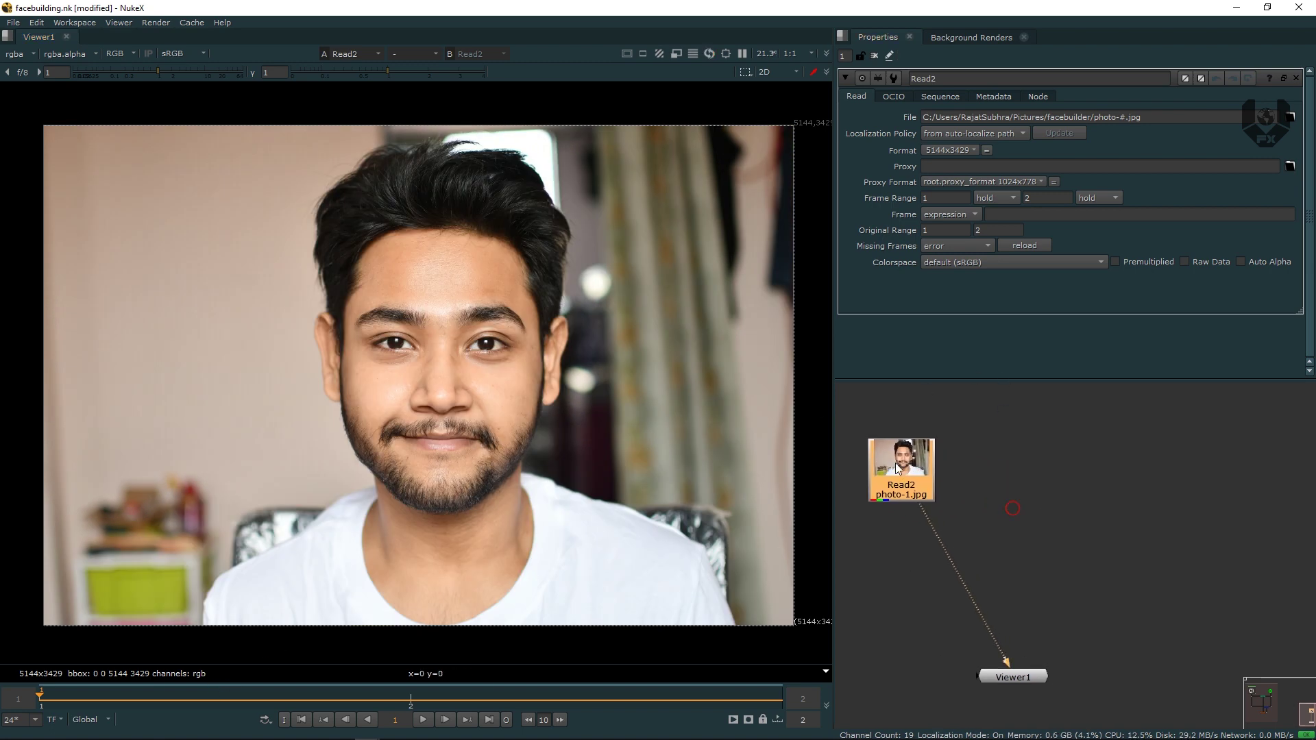
click(1022, 479)
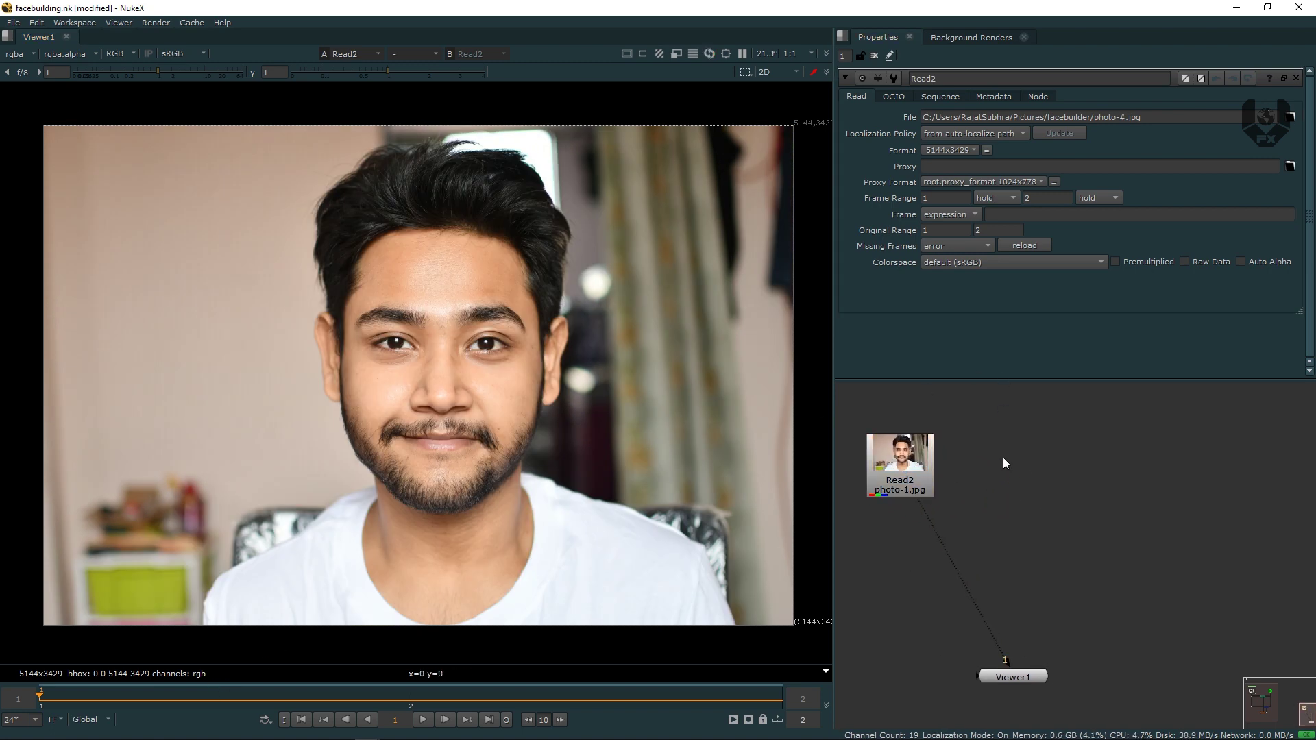
key(Tab)
text(face)
key(Down)
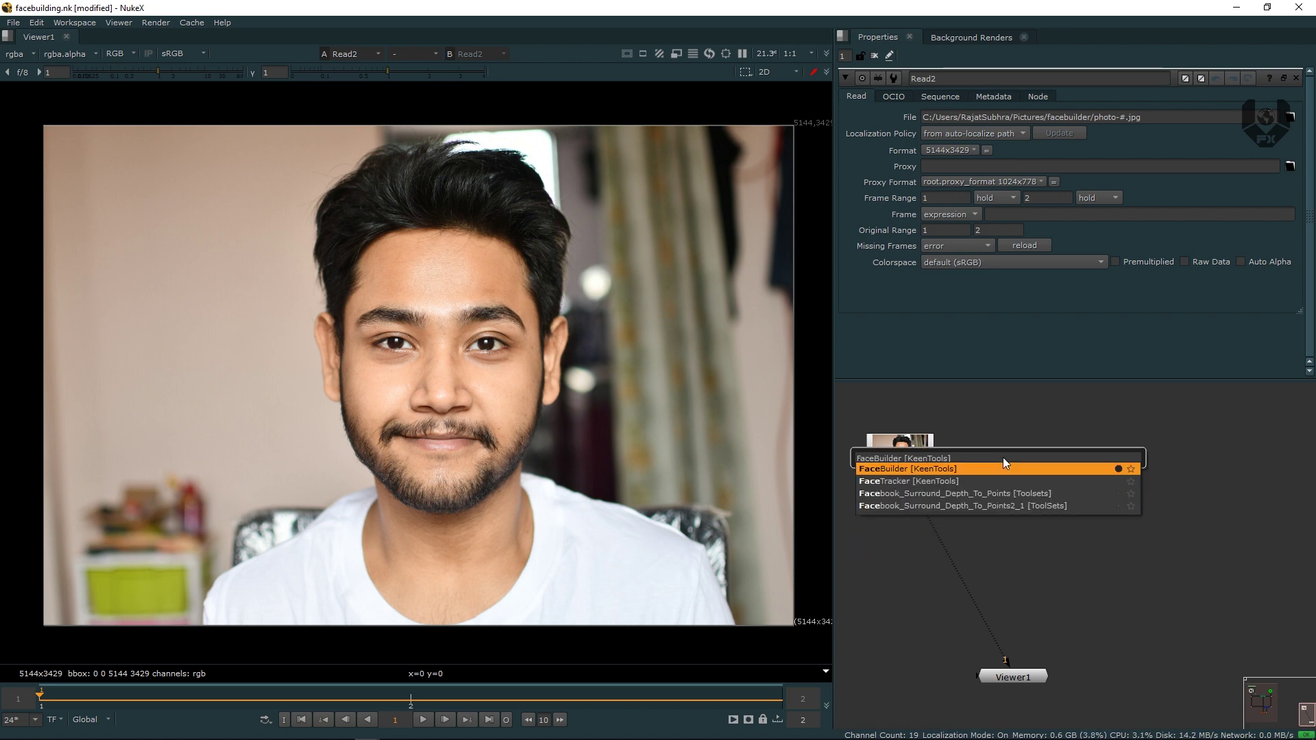
click(937, 469)
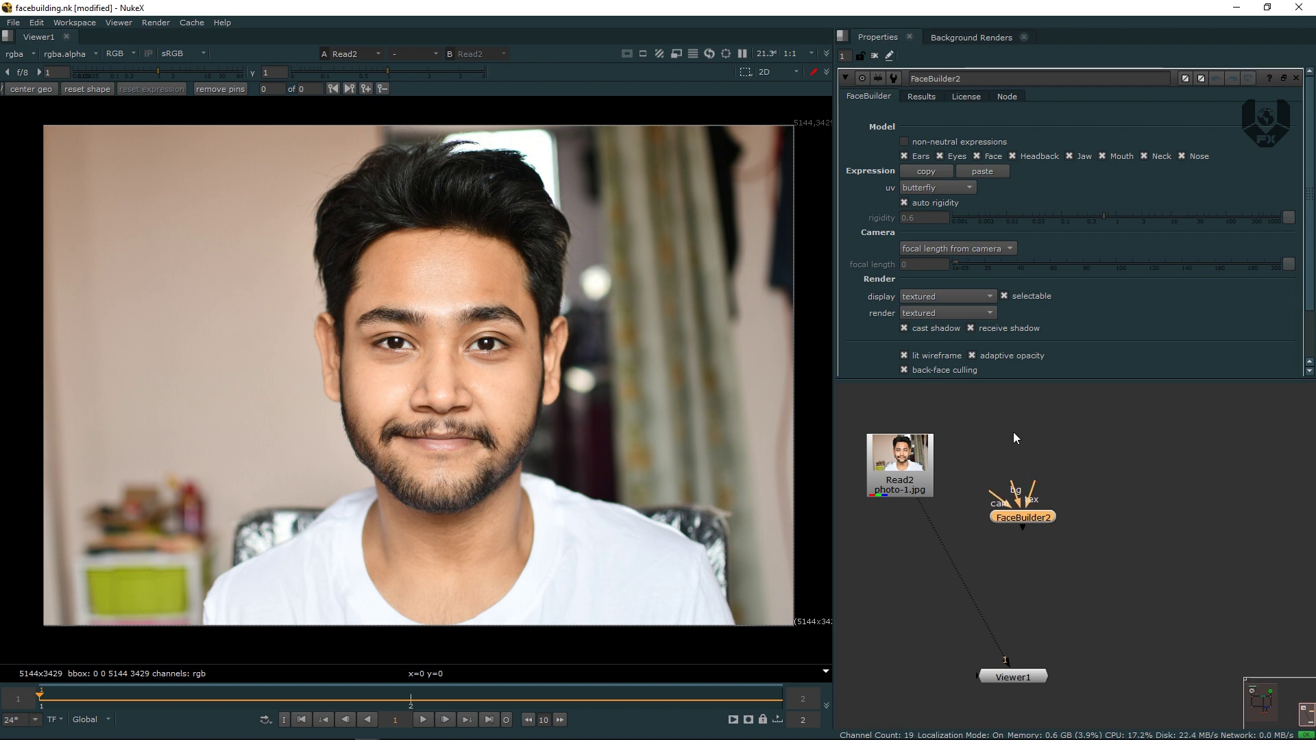
Examine the FaceBuilder node's cam, bg and tex inputs and its model, camera and render settings.
scroll(1047, 525, up, 3)
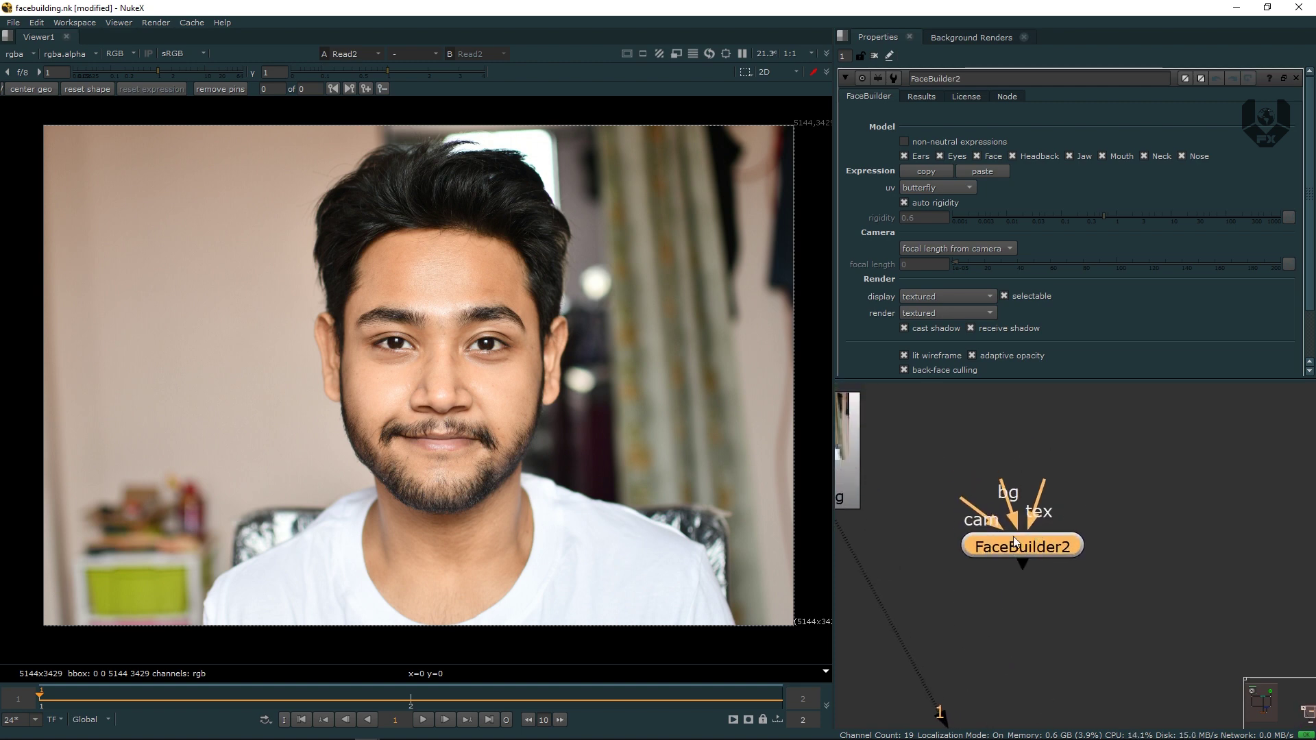
click(1000, 508)
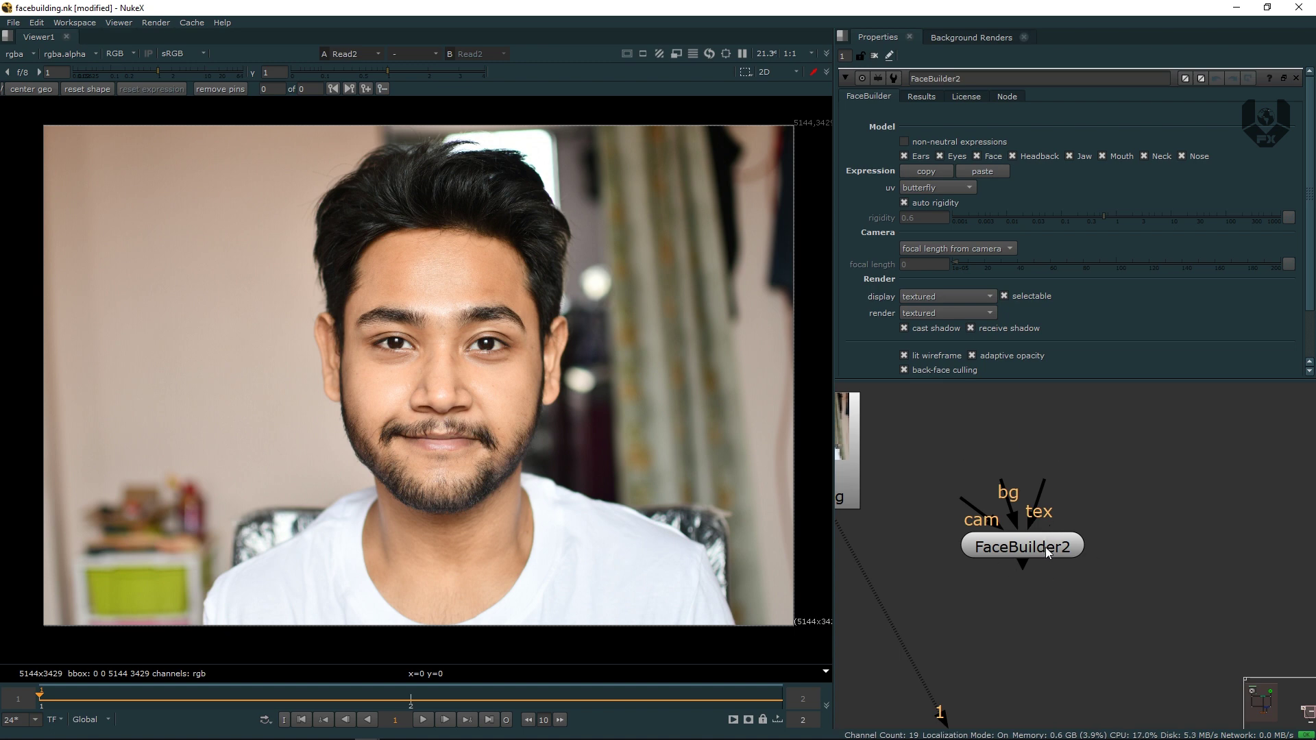
click(1046, 547)
scroll(1311, 147, down, 2)
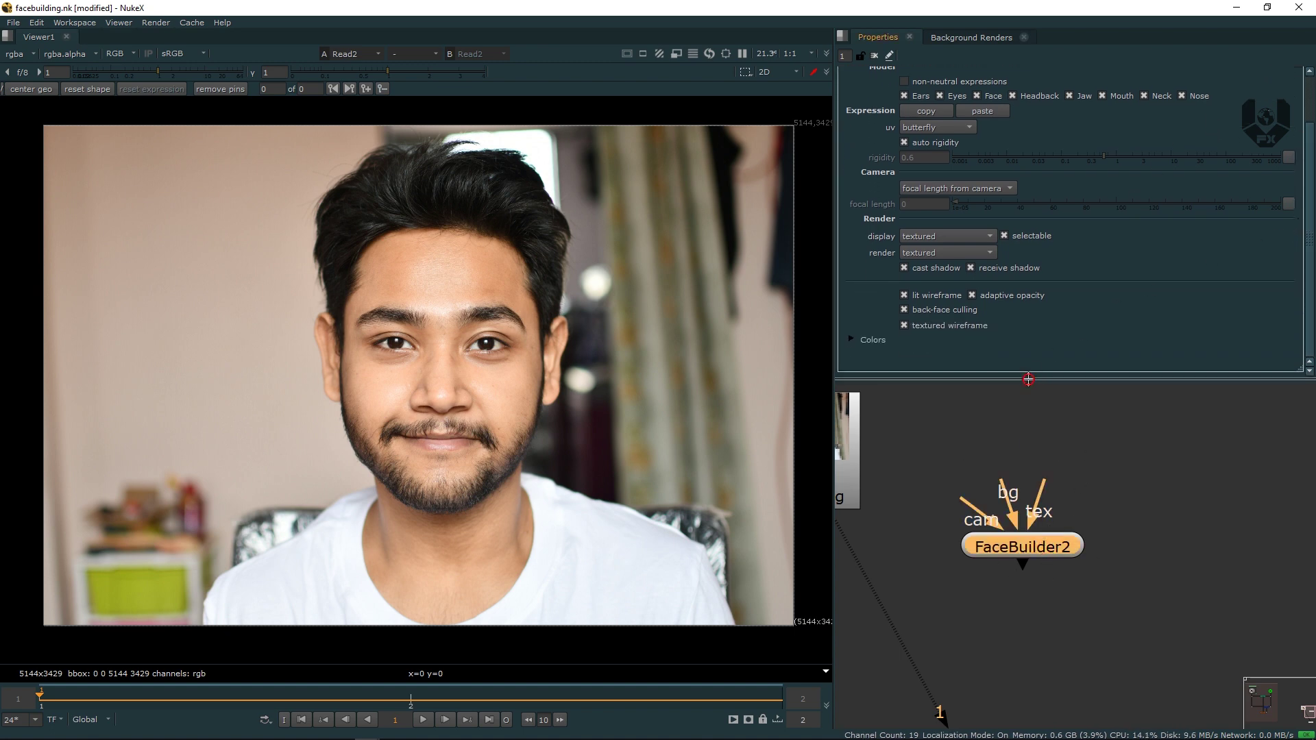
Enlarge the properties area to show all FaceBuilder settings and review the available uv layouts.
drag(1032, 383, 1032, 458)
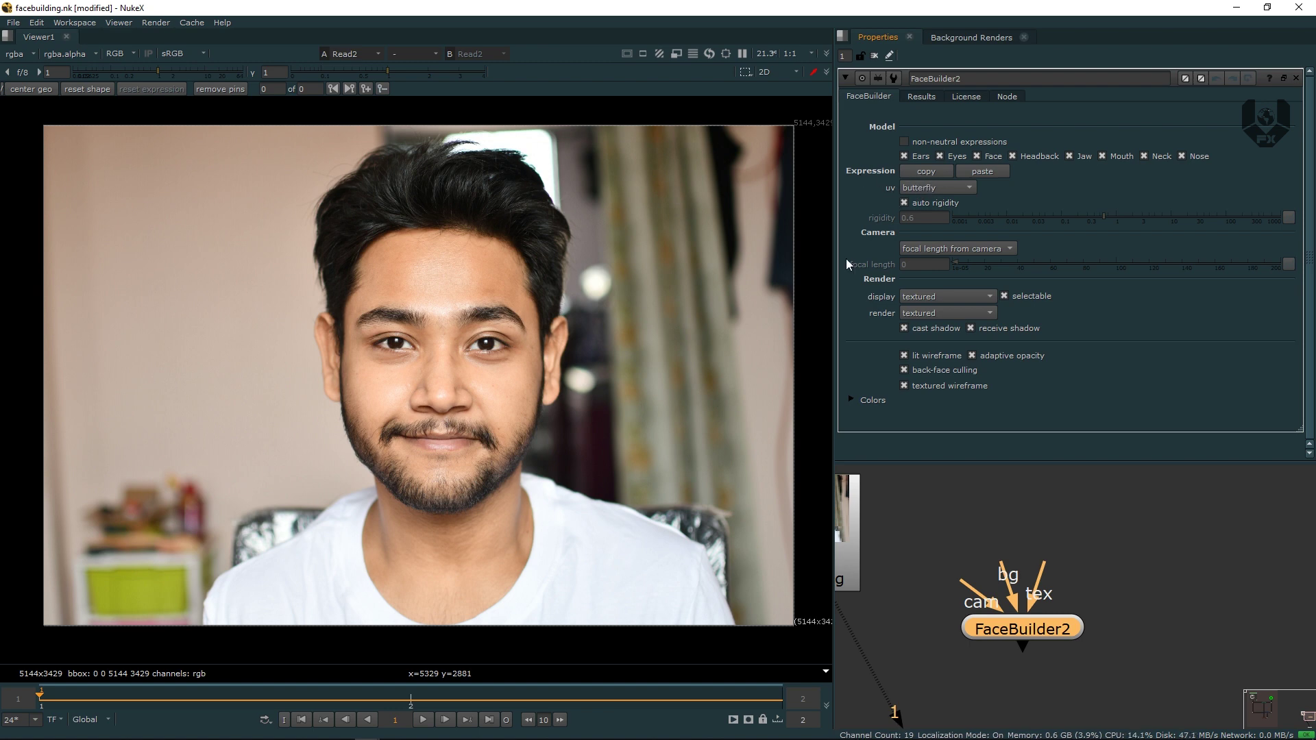
click(950, 189)
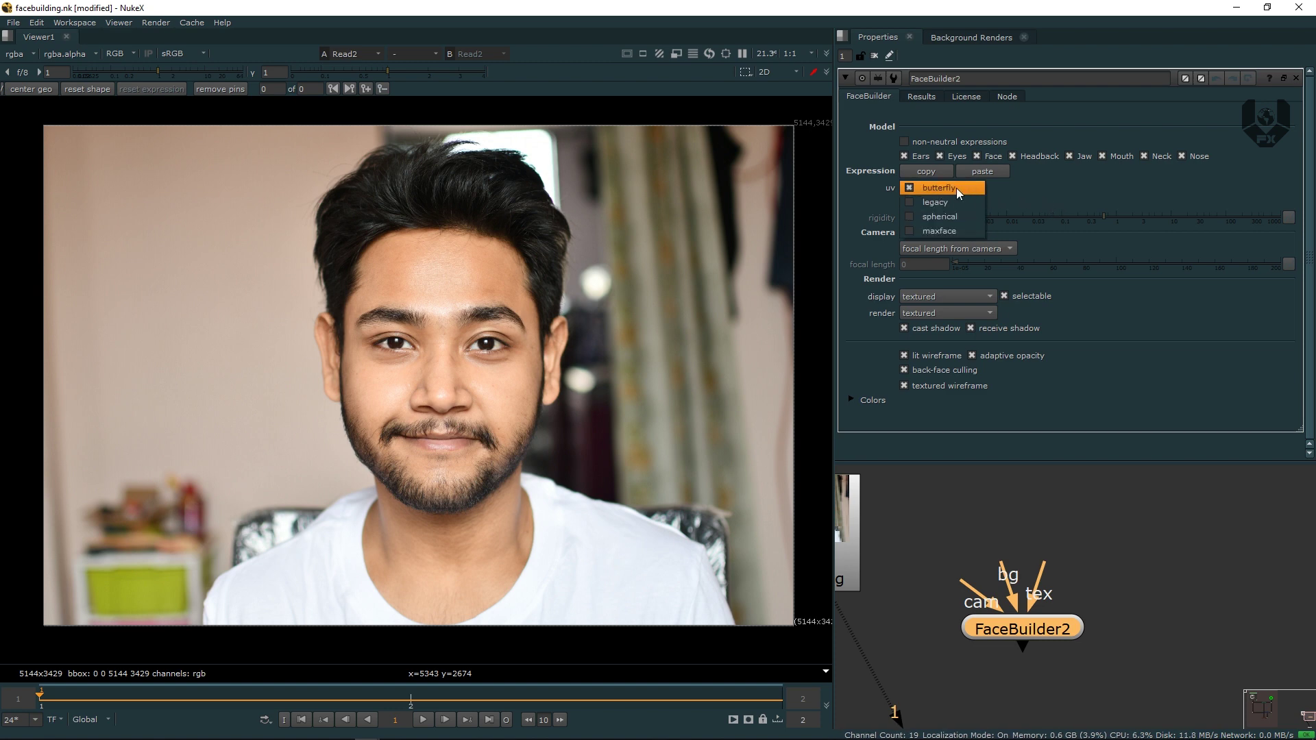
click(1018, 199)
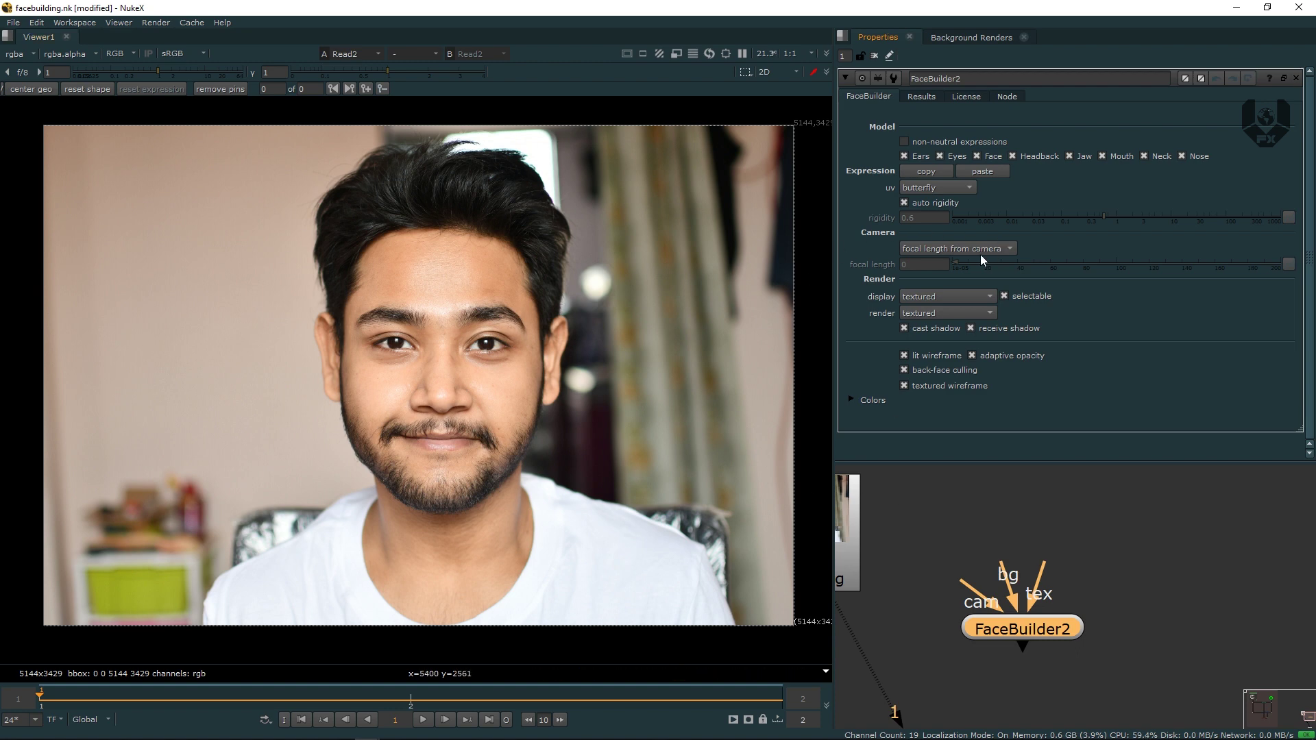
Add a Camera node beside FaceBuilder2 and connect it to the cam input through an elbow dot.
scroll(1064, 541, down, 4)
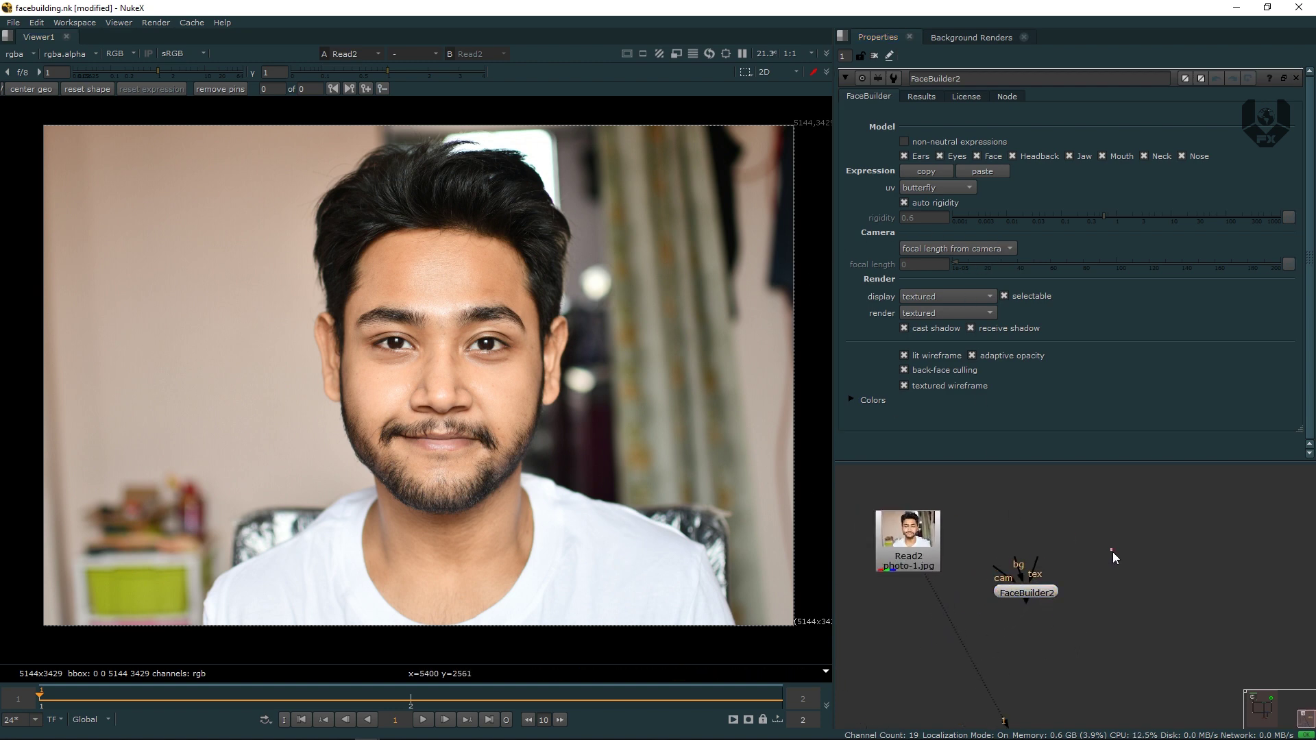
key(Tab)
text(ca)
click(1005, 566)
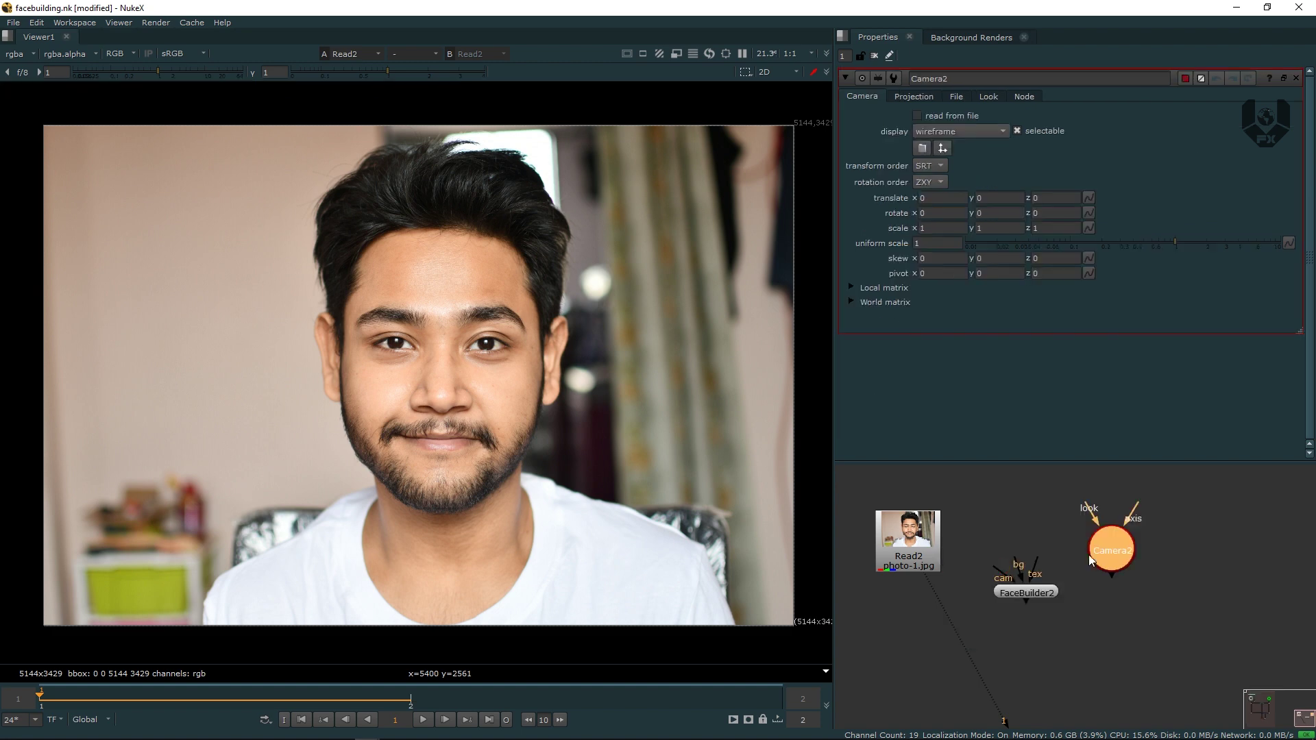
drag(1106, 554, 1113, 547)
drag(998, 569, 1176, 534)
ctrl+drag(1110, 565, 1190, 591)
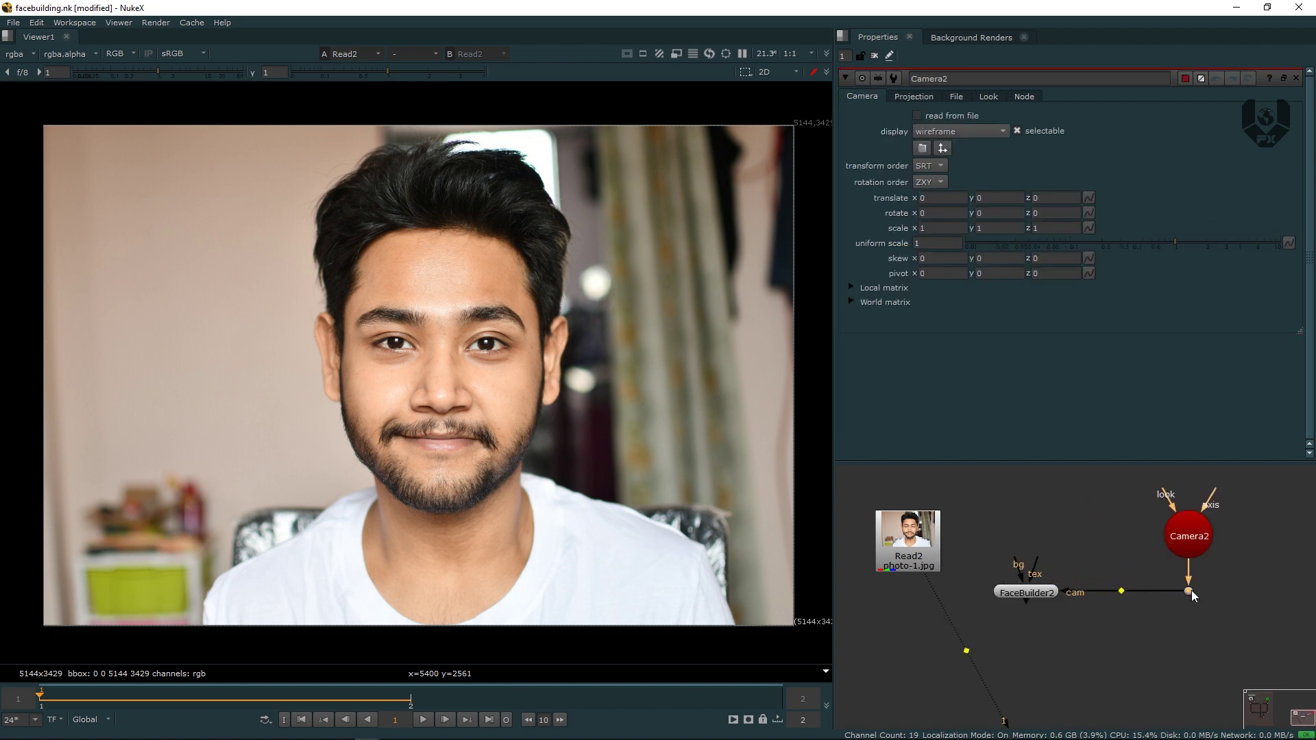
Connect Read2 to FaceBuilder2's bg input through an elbow dot and align both input branches at right angles.
drag(1035, 599, 915, 552)
ctrl+drag(990, 607, 896, 643)
drag(912, 541, 900, 495)
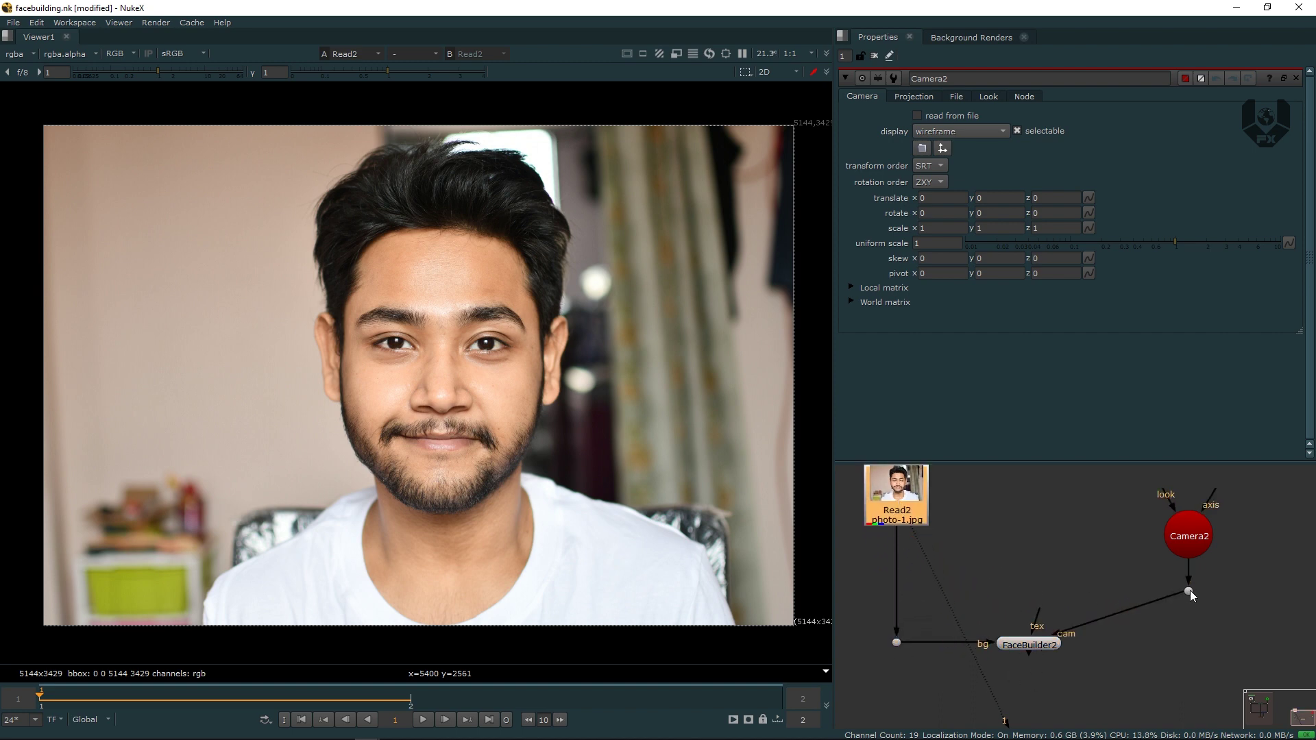
drag(1190, 590, 1184, 642)
drag(1192, 540, 1187, 497)
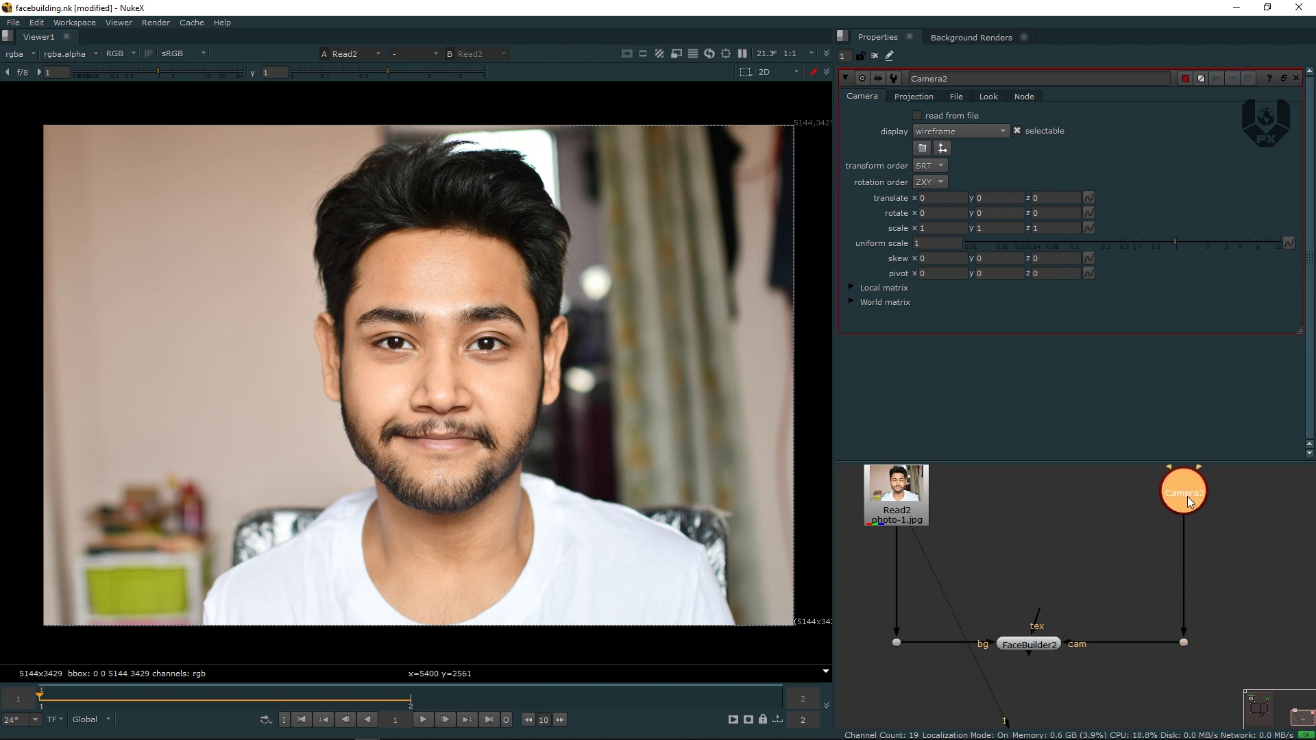
Set the camera's focal length to 35 in its projection settings.
click(919, 96)
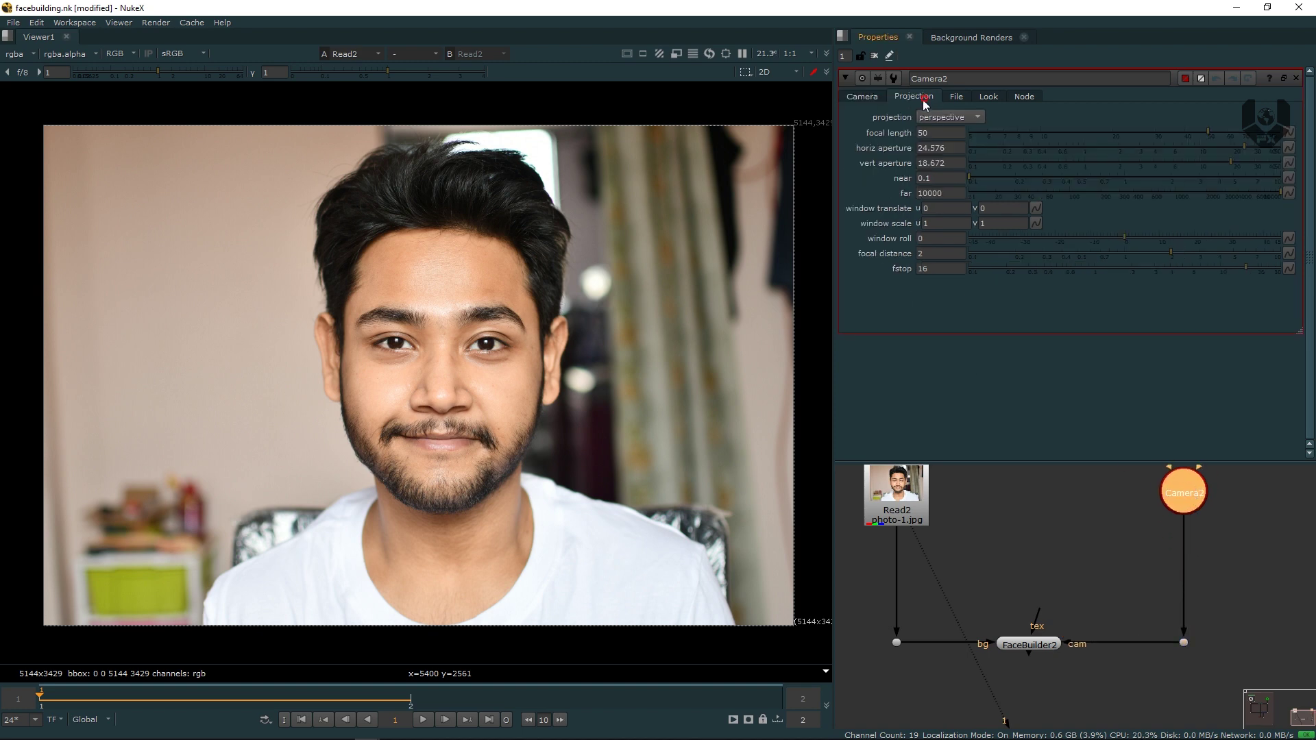
double_click(943, 132)
text(3)
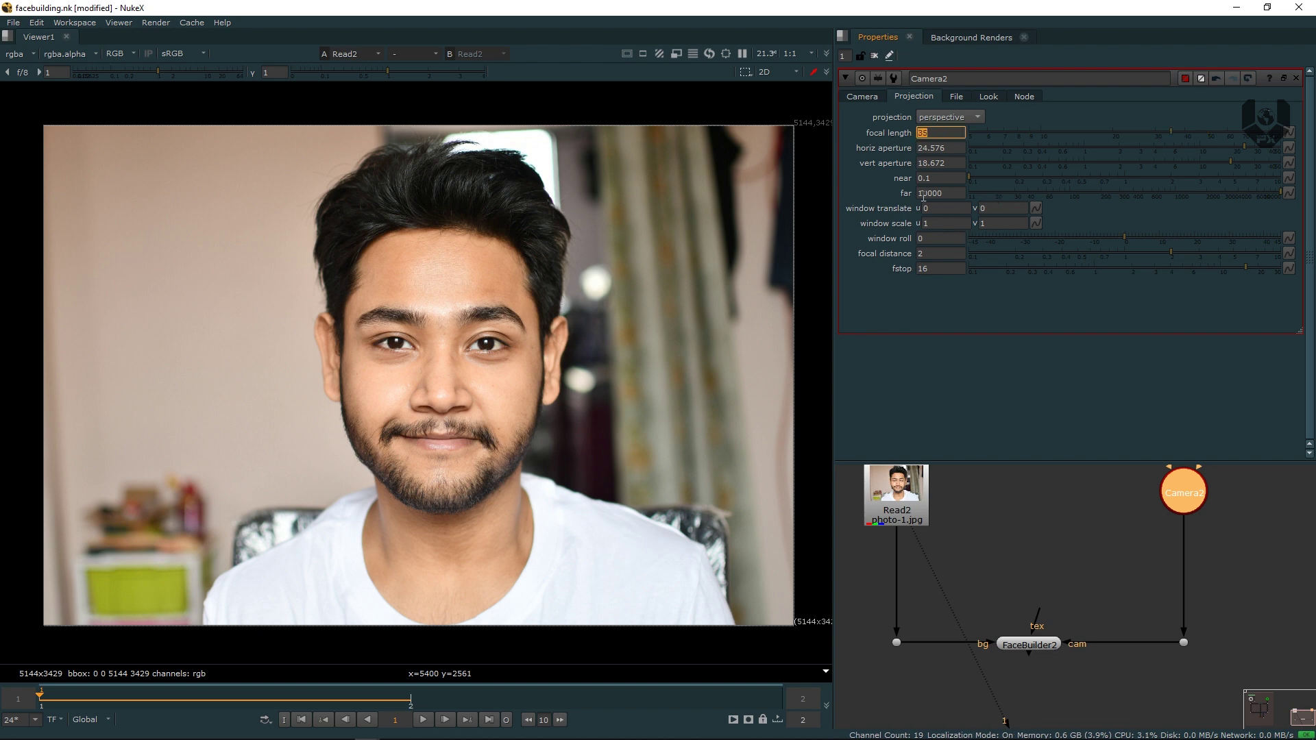
click(865, 96)
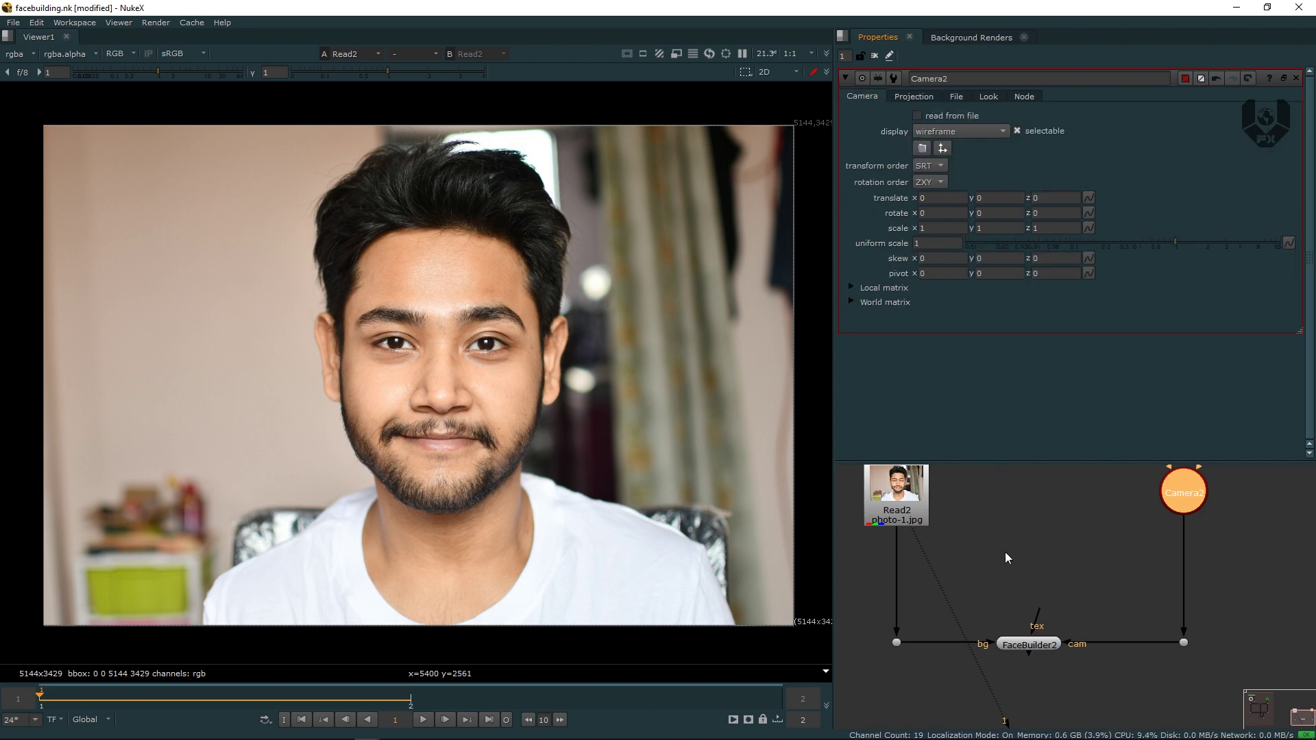
Review FaceBuilder2's focal length modes and its display and render options without changing them.
double_click(1014, 644)
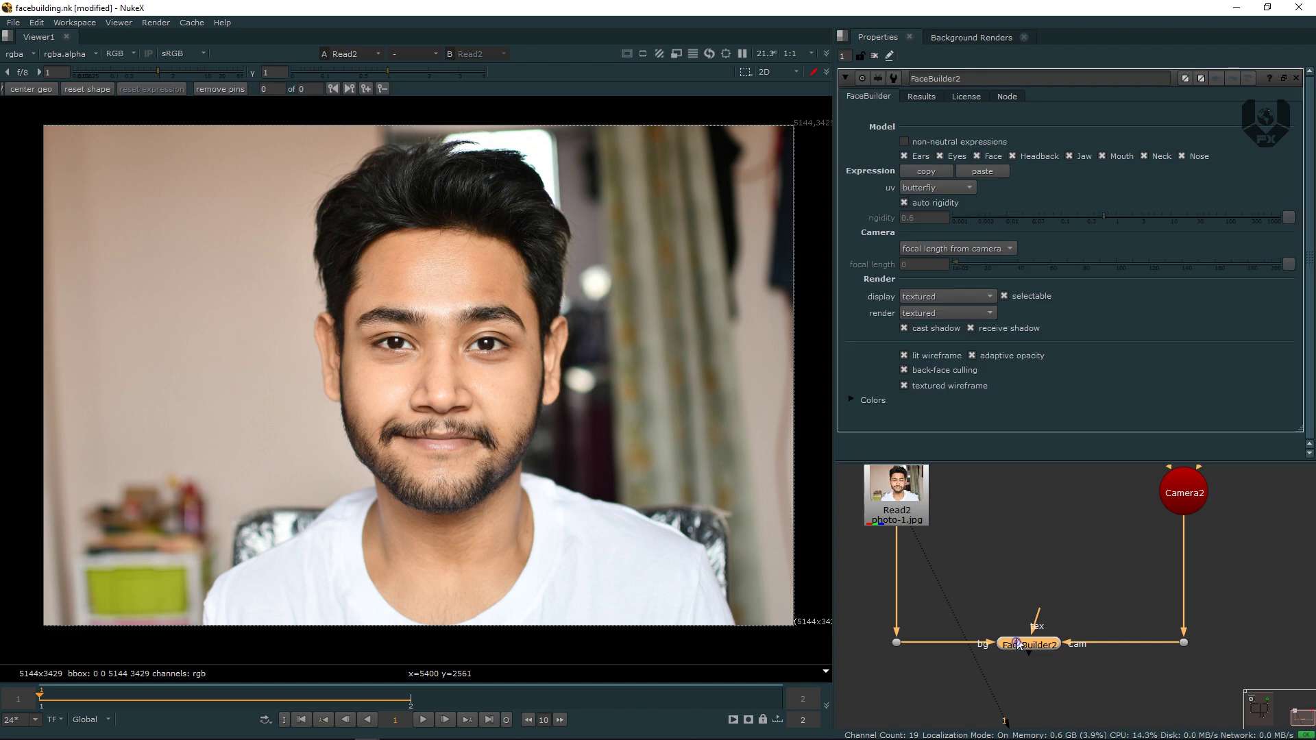
click(960, 250)
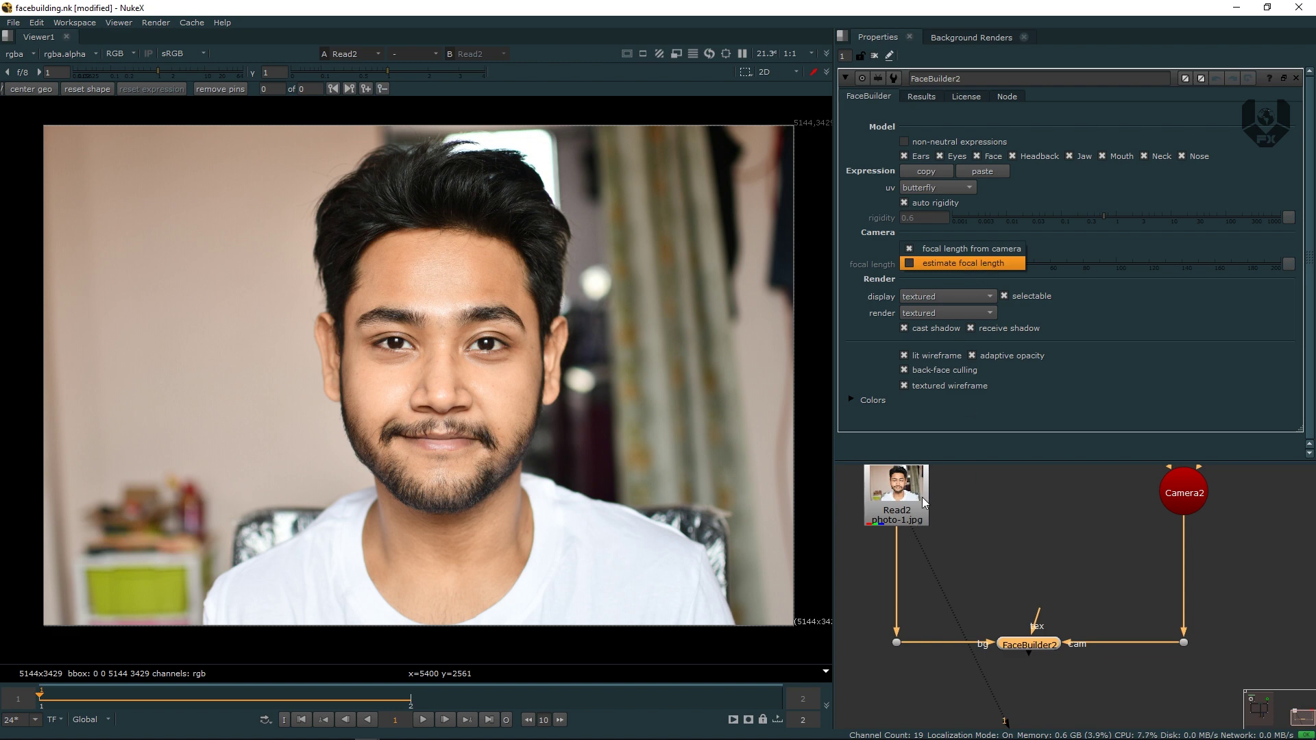
click(1057, 289)
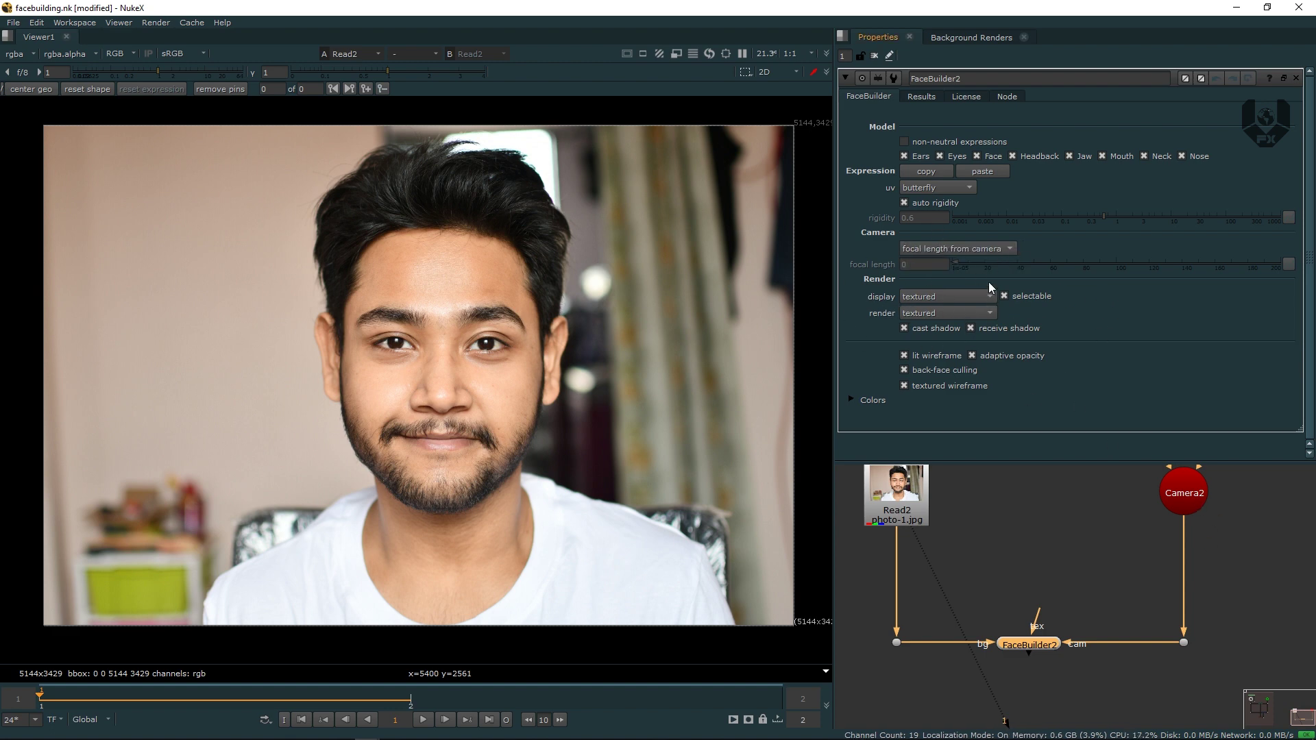
click(941, 312)
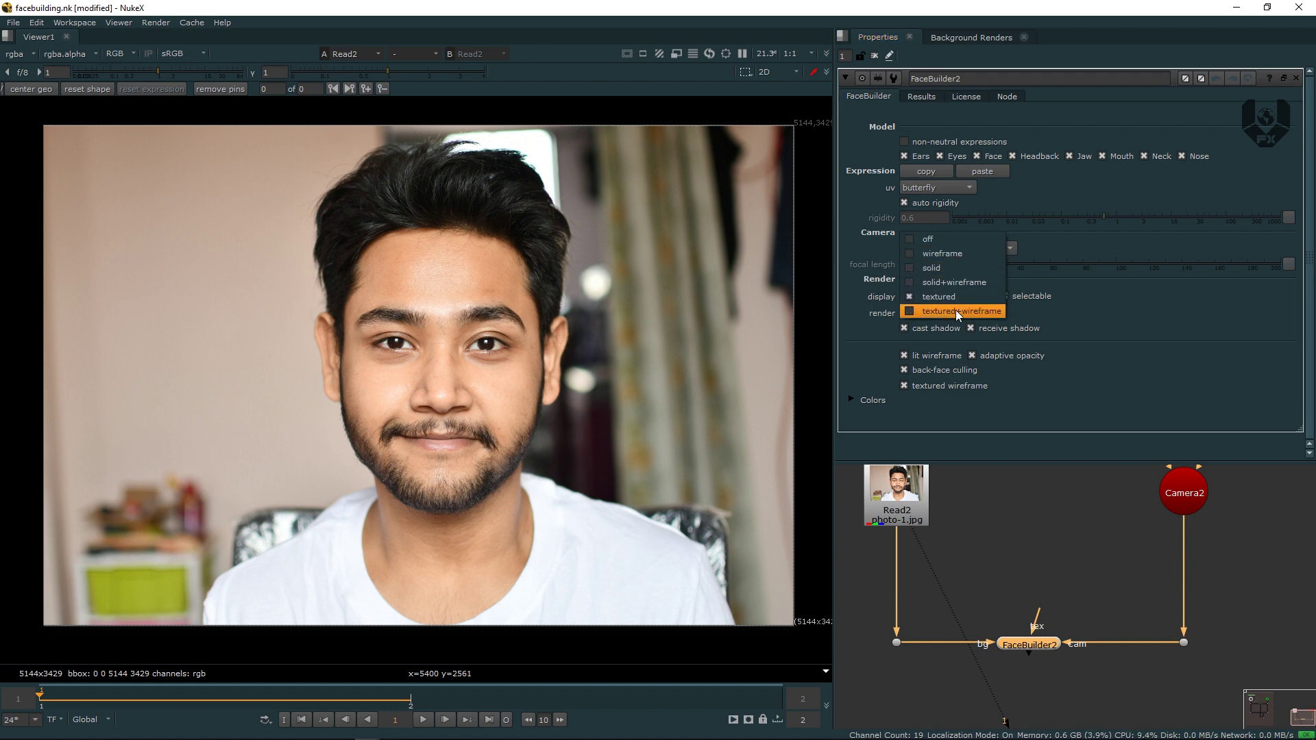
click(1079, 314)
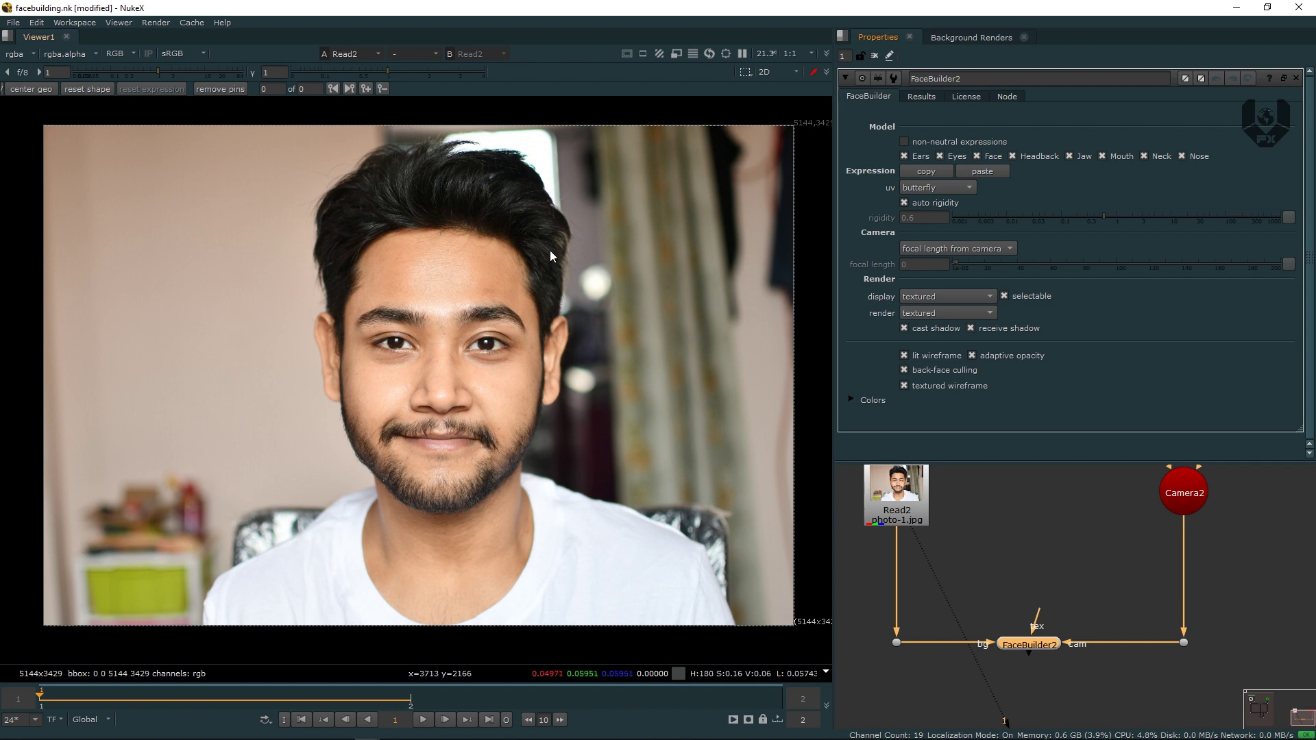
click(964, 315)
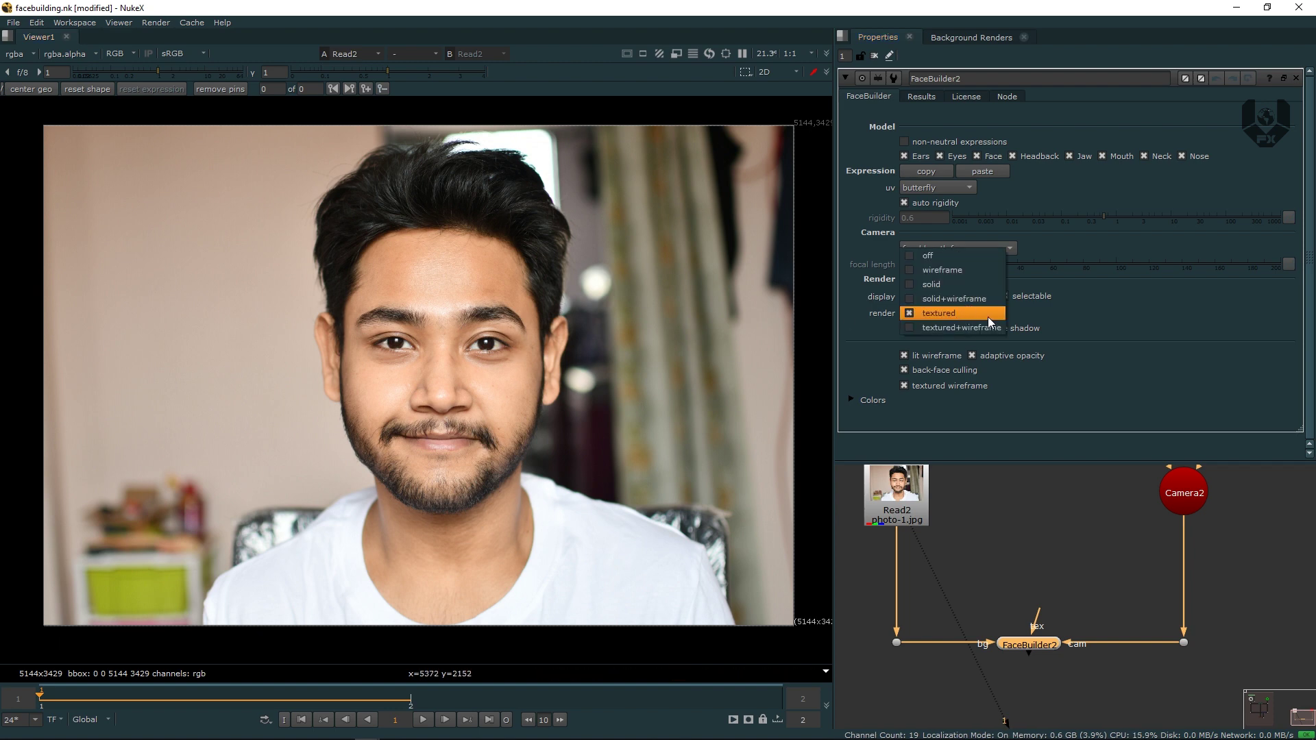
click(1091, 325)
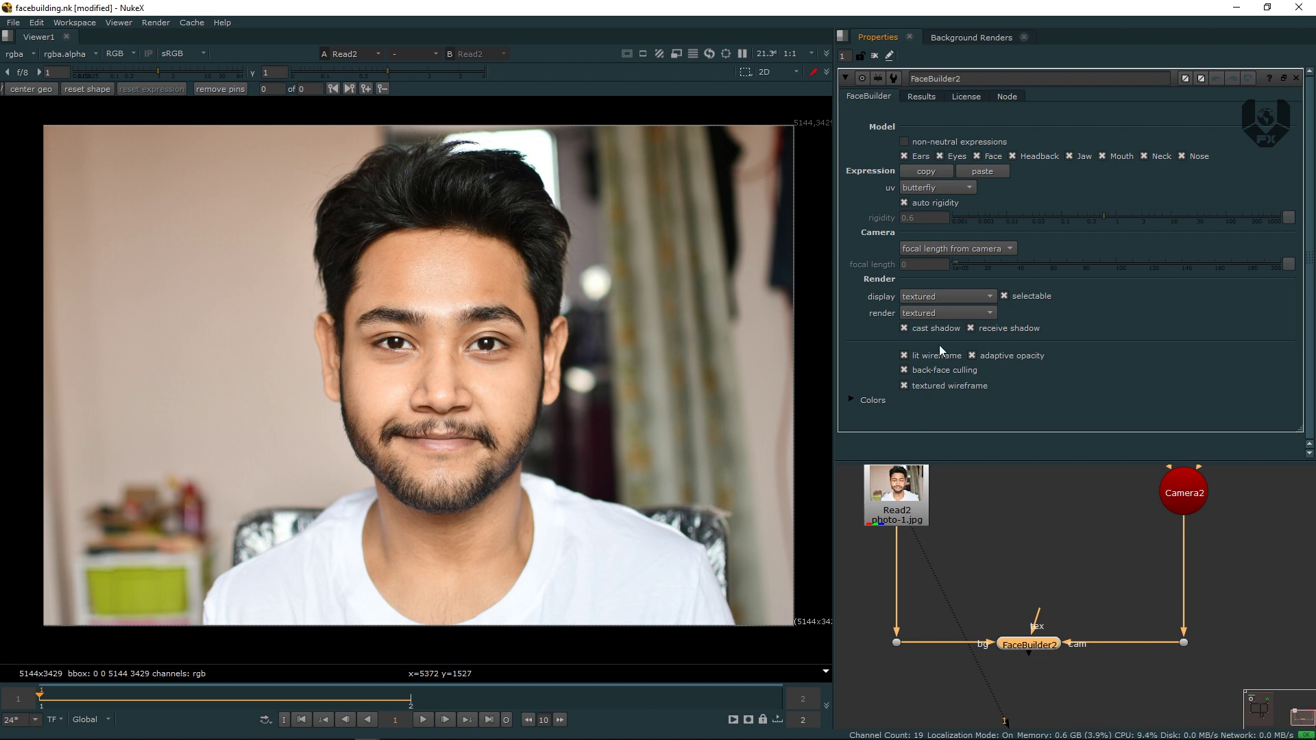
Look through FaceBuilder2's results, license and node settings, ending on its main FaceBuilder settings.
click(923, 99)
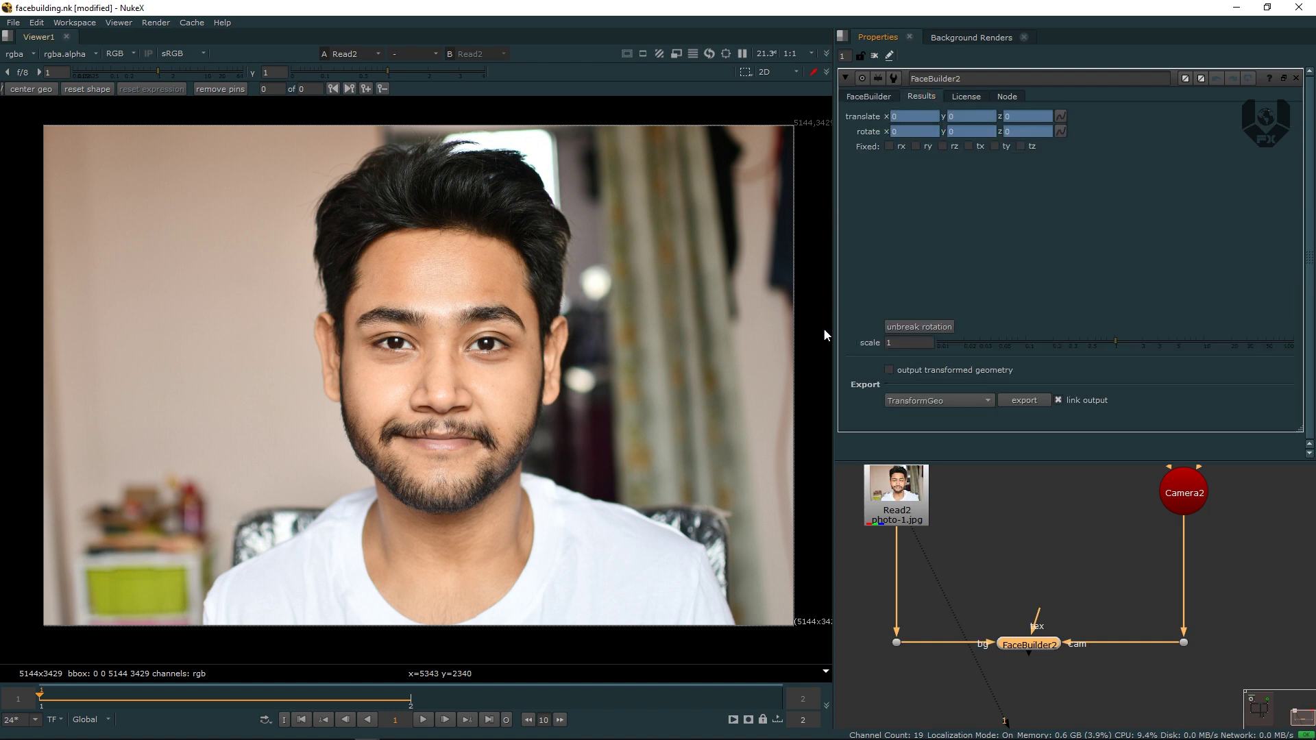
click(979, 98)
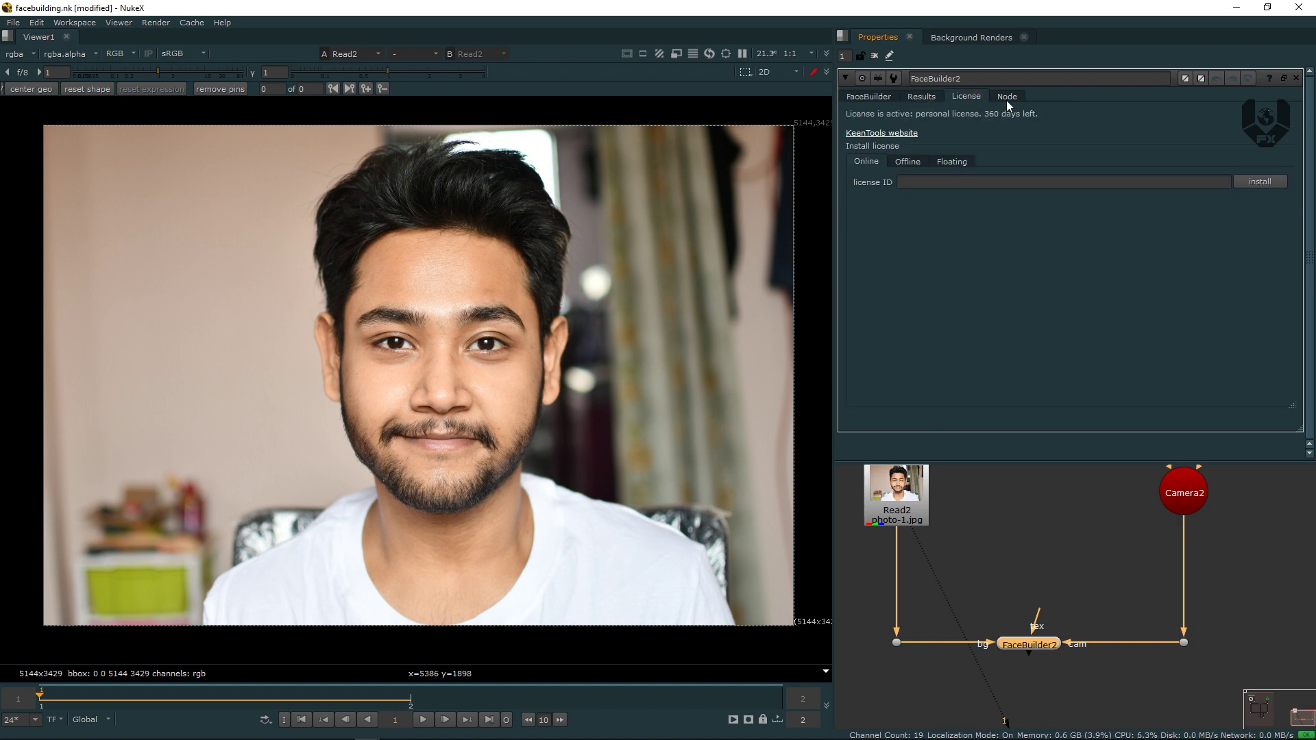
click(1006, 98)
click(877, 98)
click(997, 524)
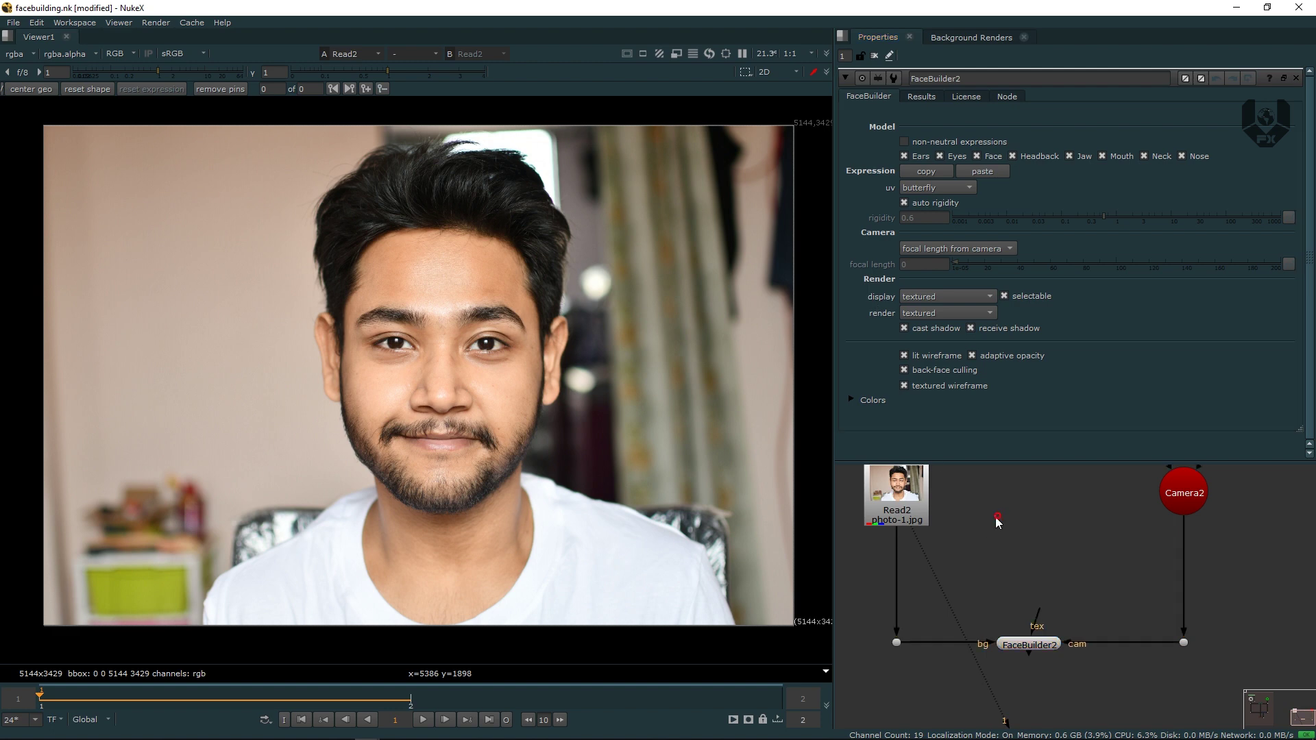
Place Viewer1 below FaceBuilder2, reconnect its input from Read2 to FaceBuilder2, and select the FaceBuilder node.
scroll(995, 538, down, 2)
middle_drag(995, 542, 995, 480)
drag(1016, 648, 1027, 687)
scroll(1028, 687, down, 2)
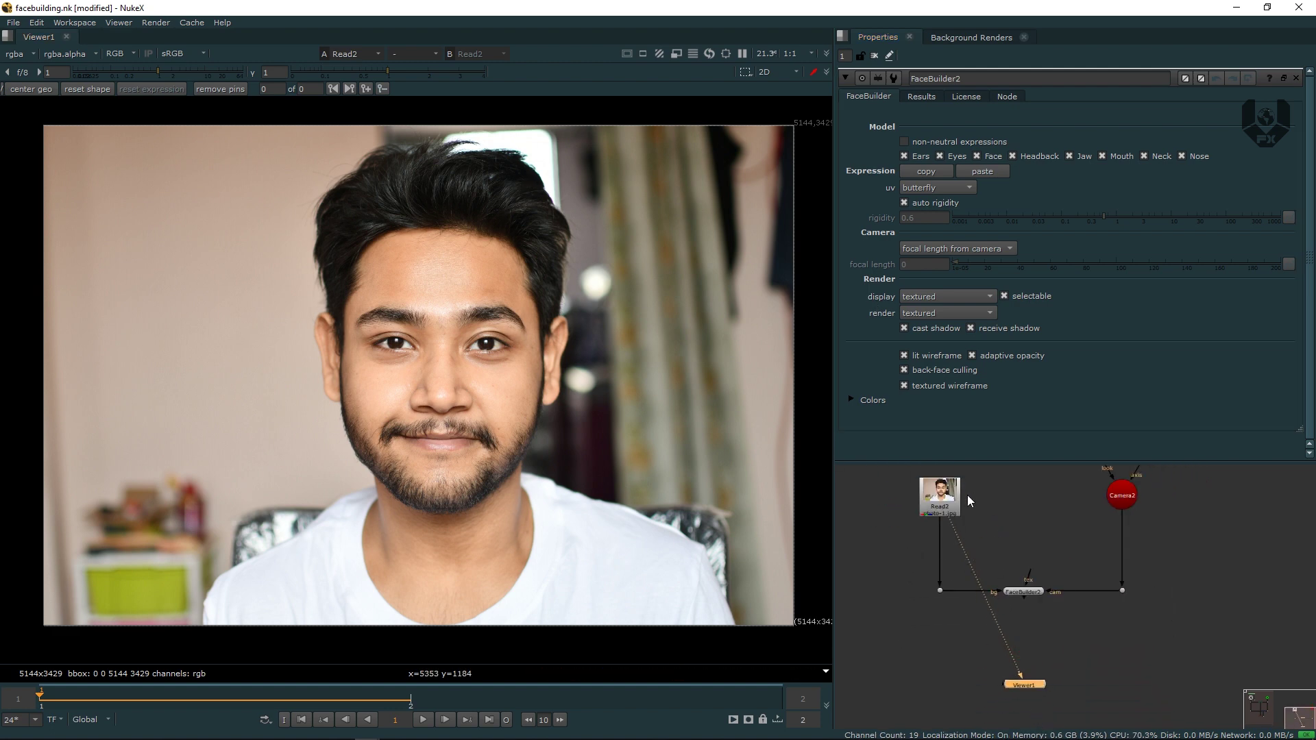
middle_drag(967, 528, 937, 513)
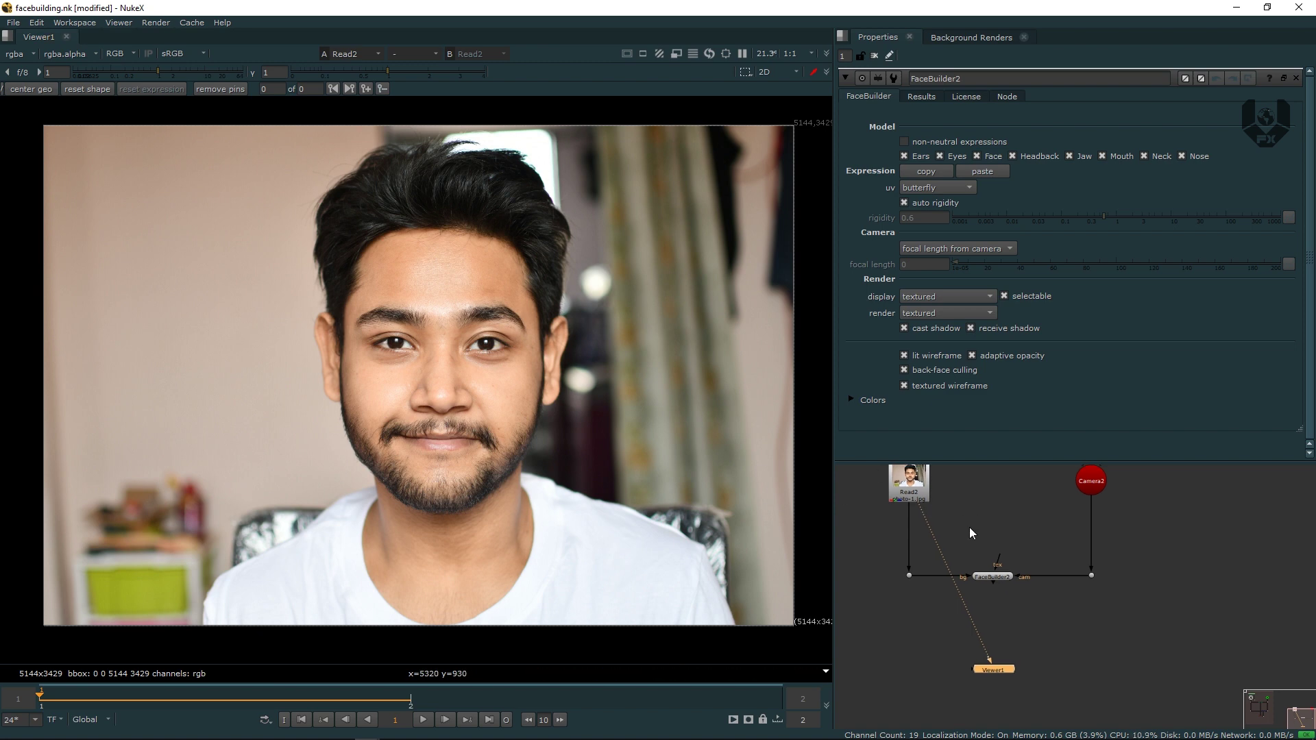
scroll(971, 527, up, 1)
drag(916, 508, 995, 587)
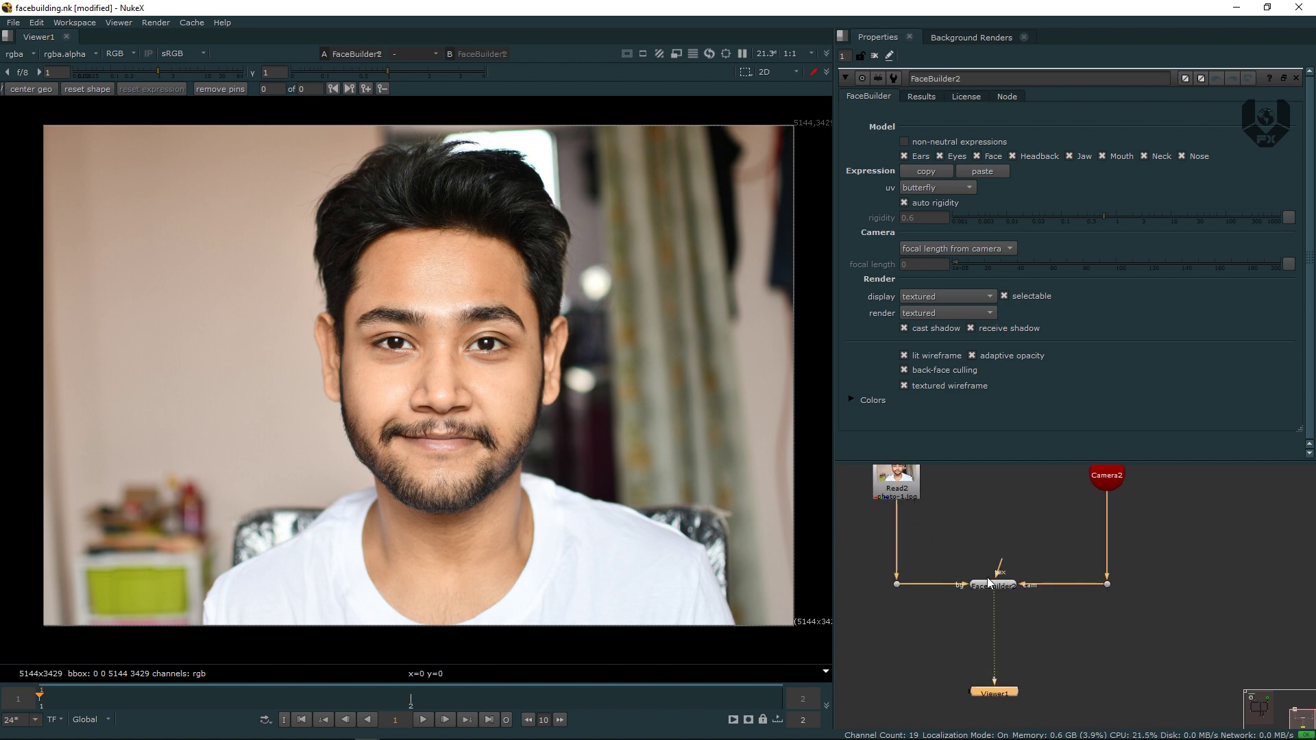
click(1000, 587)
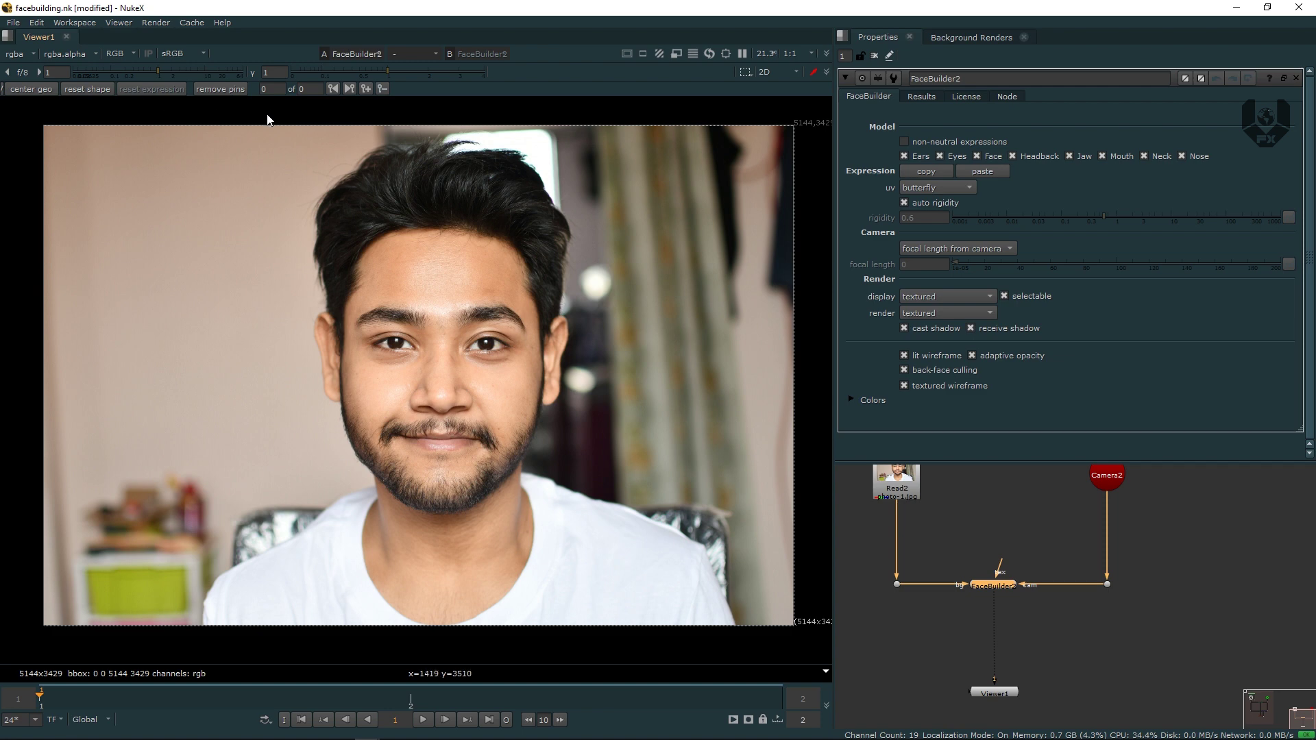
Center the head geometry over the front photo on frame 1, creating the first FaceBuilder keyframe.
mouse_move(285, 252)
middle_down()
mouse_move(254, 264)
mouse_move(278, 262)
middle_up()
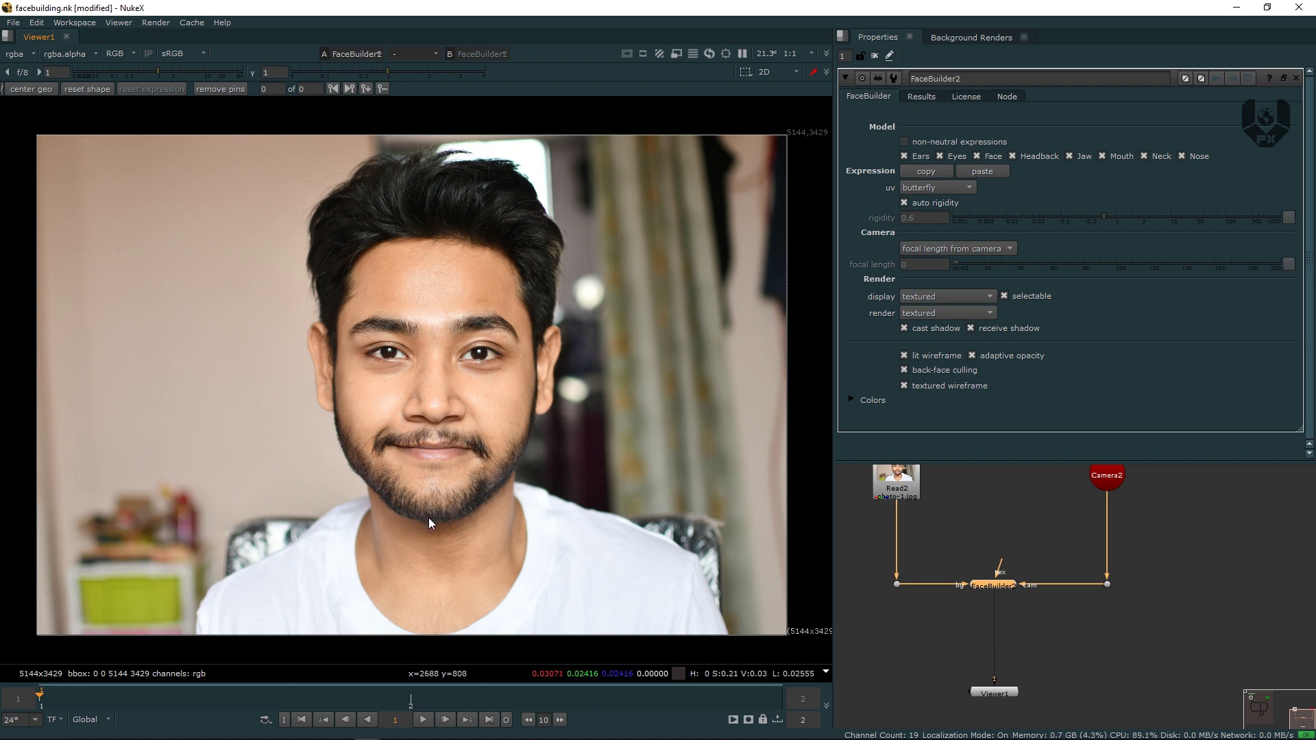
click(42, 90)
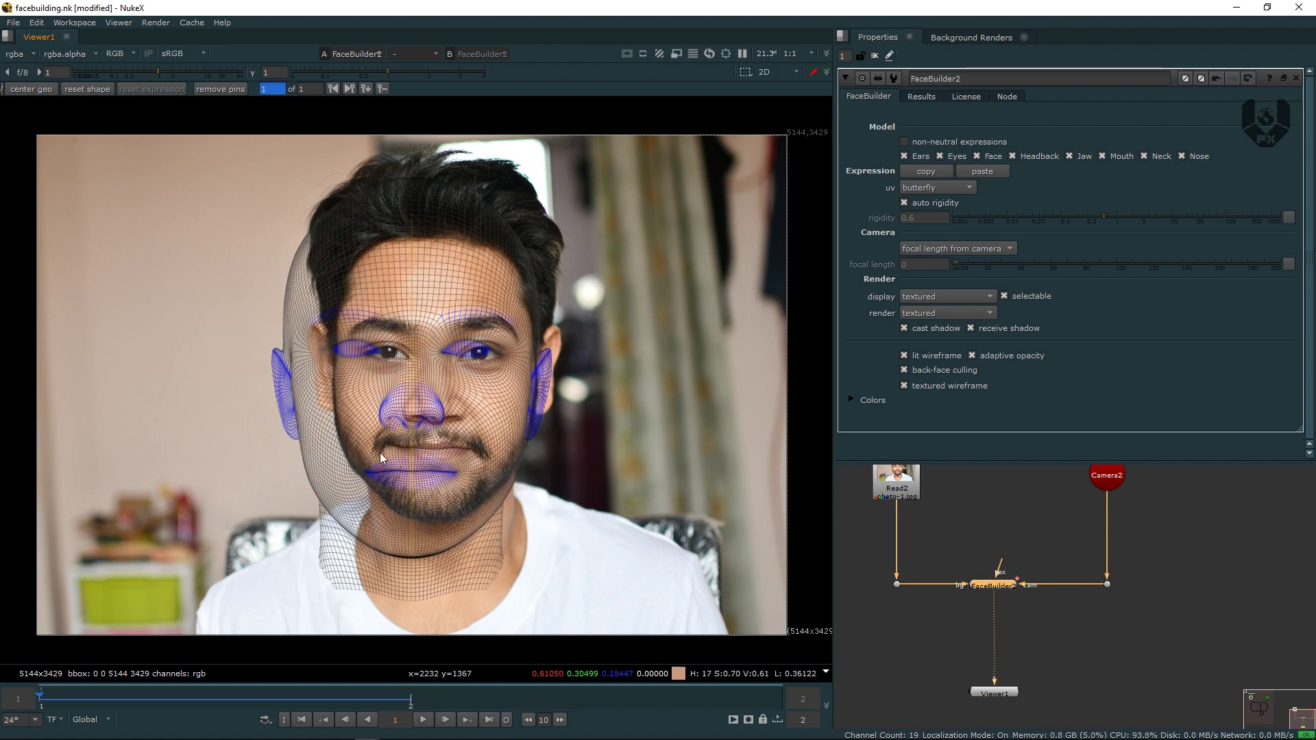
scroll(607, 430, up, 1)
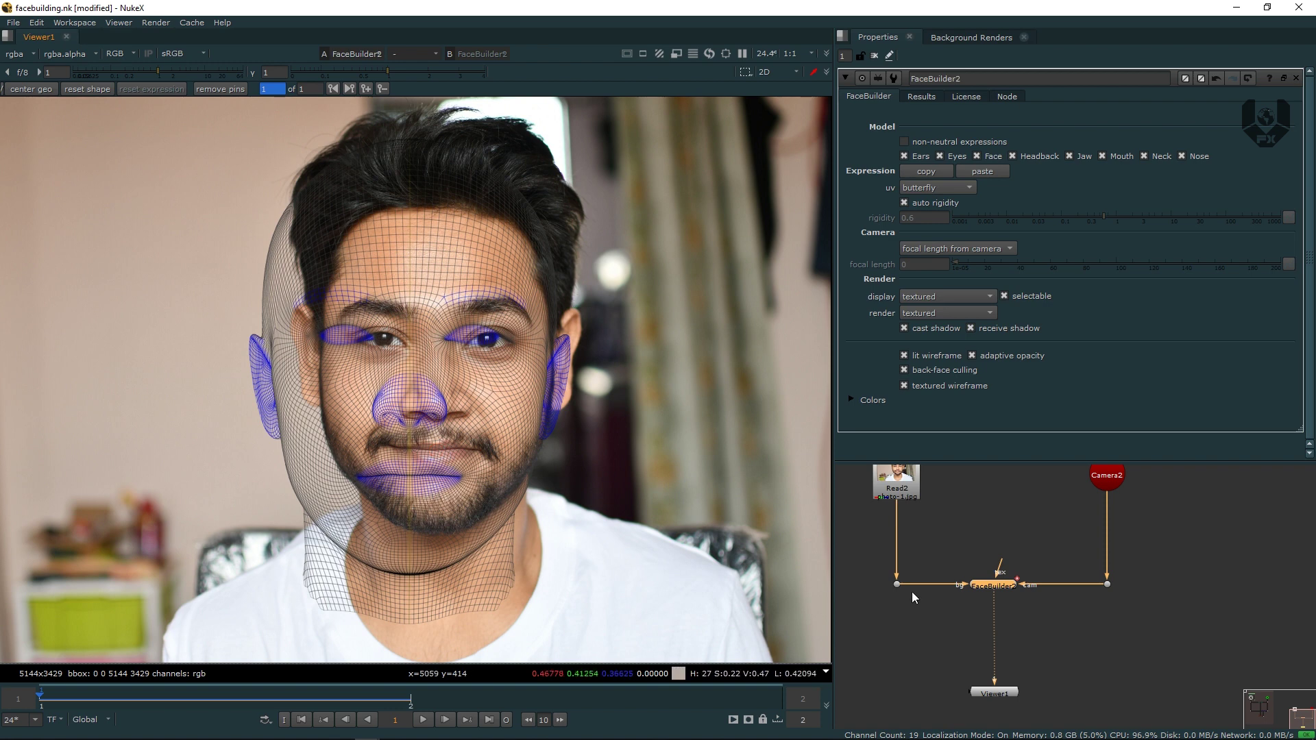
Examine up close how the wireframe head lines up with the eyes, nose, mouth and ears in the photo.
middle_drag(462, 380, 475, 401)
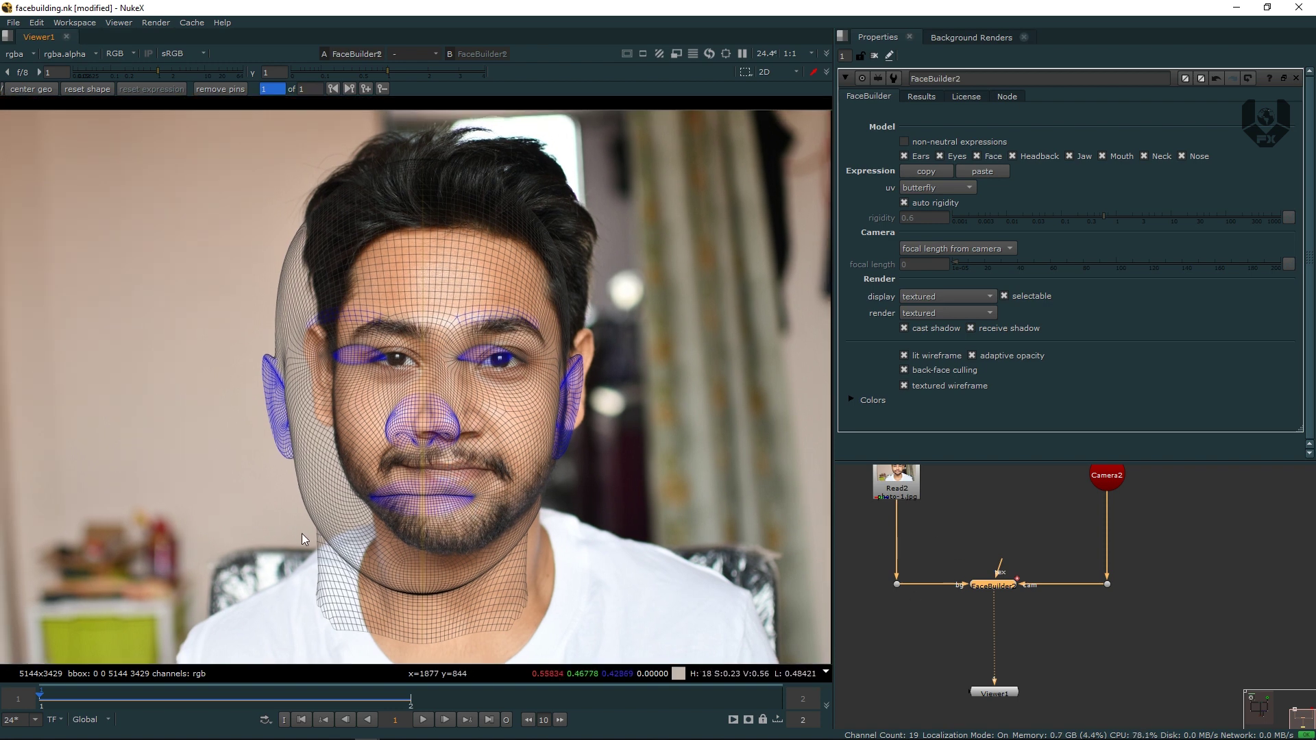
scroll(416, 452, up, 3)
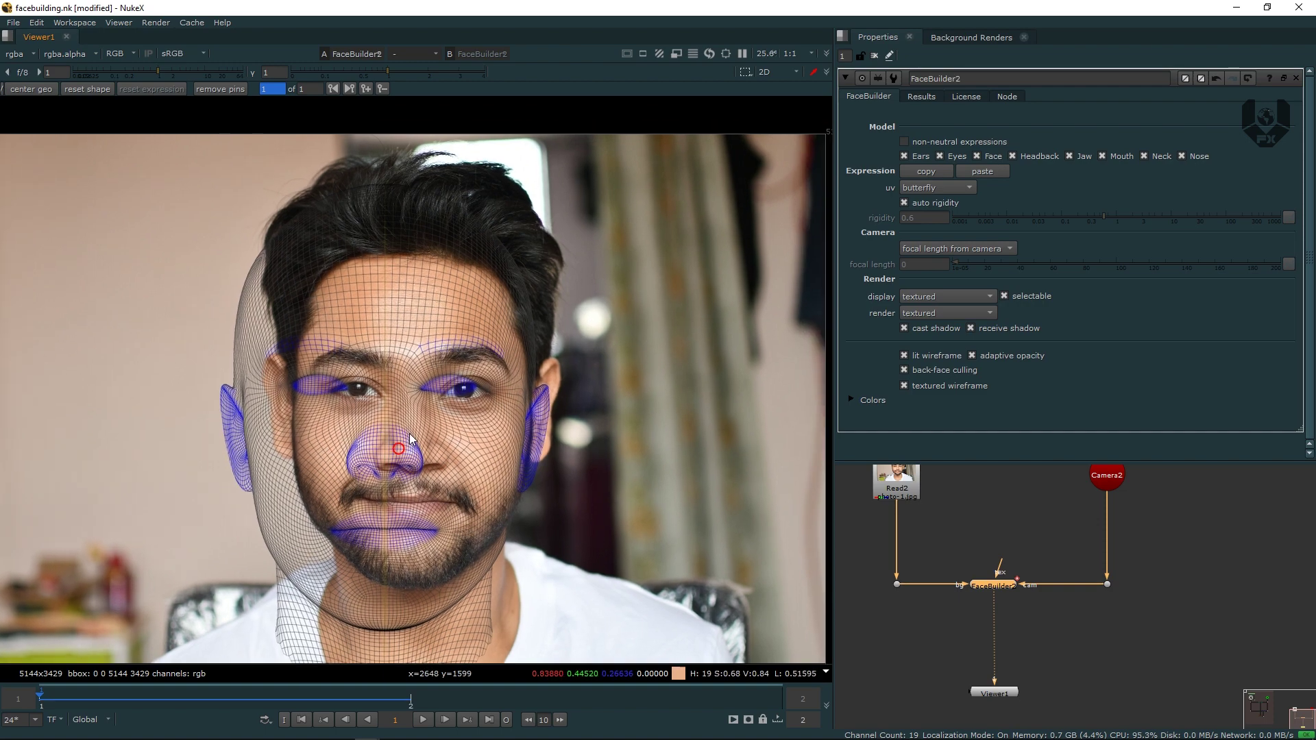
scroll(362, 439, up, 1)
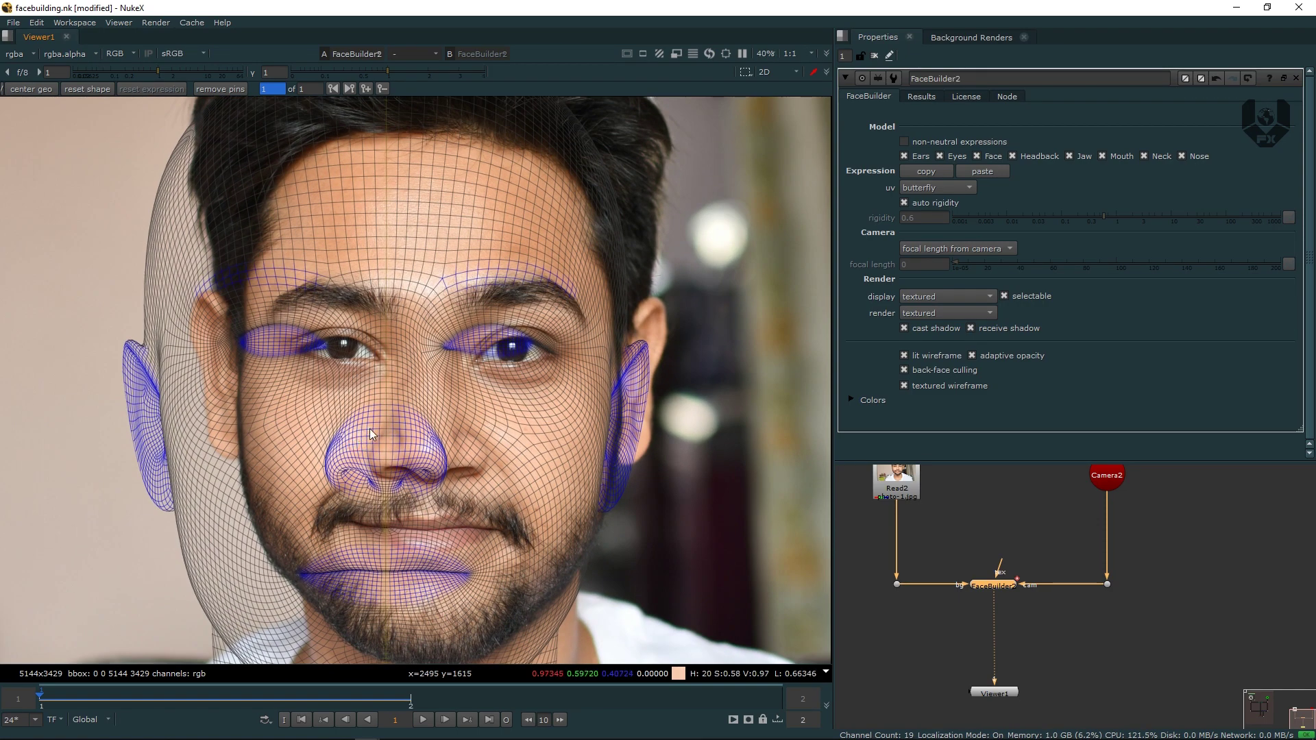
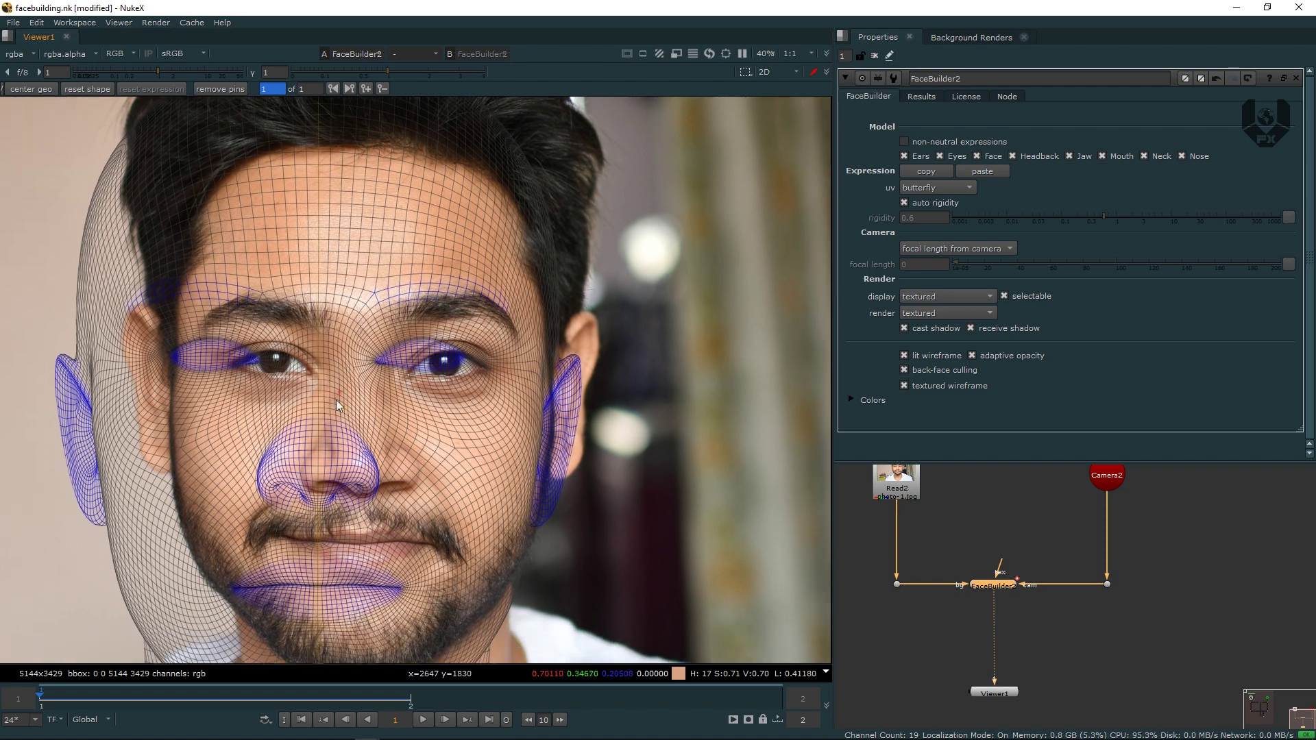
scroll(331, 427, up, 1)
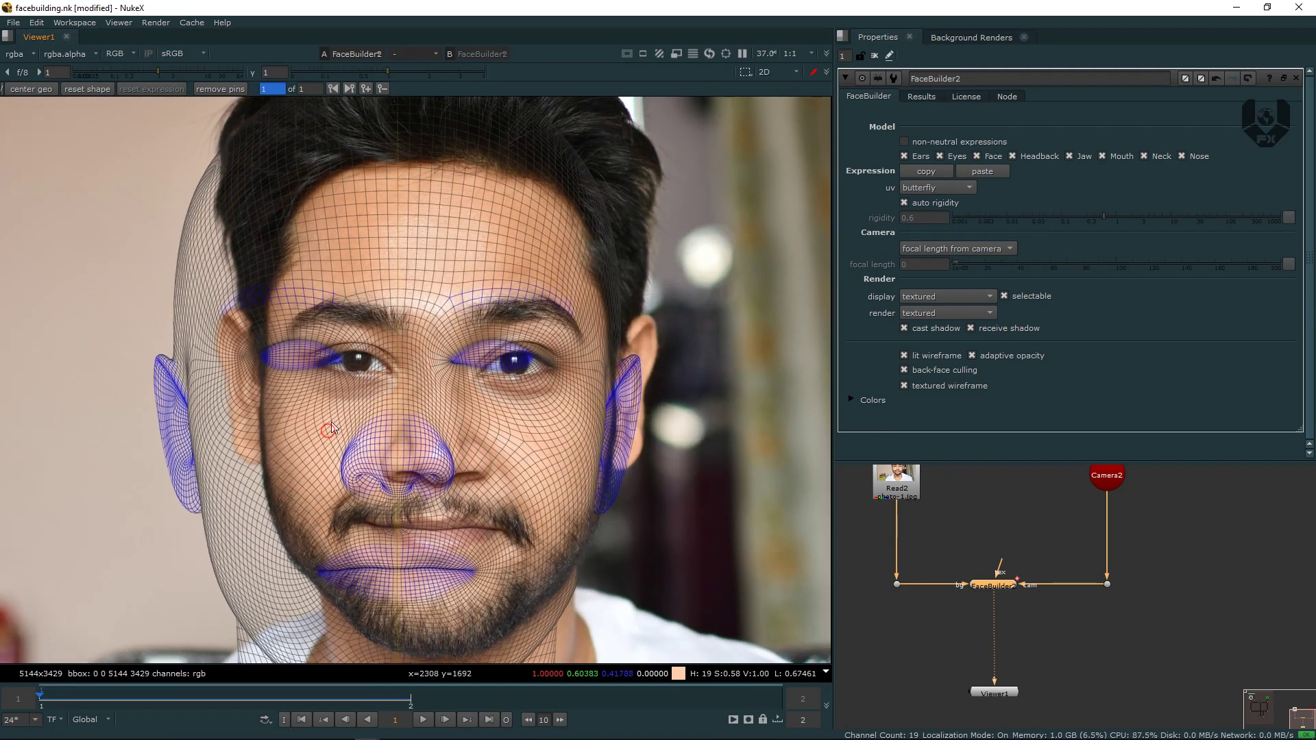
scroll(325, 385, up, 2)
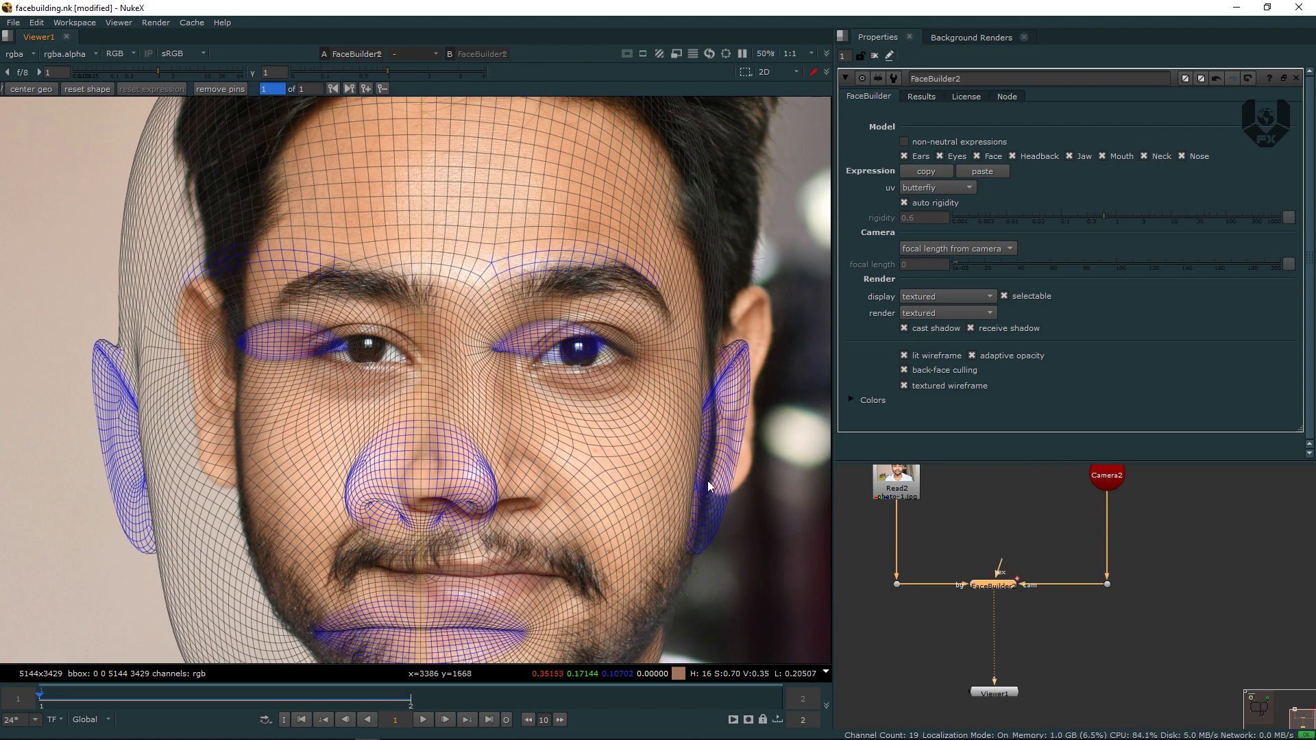
scroll(404, 383, up, 2)
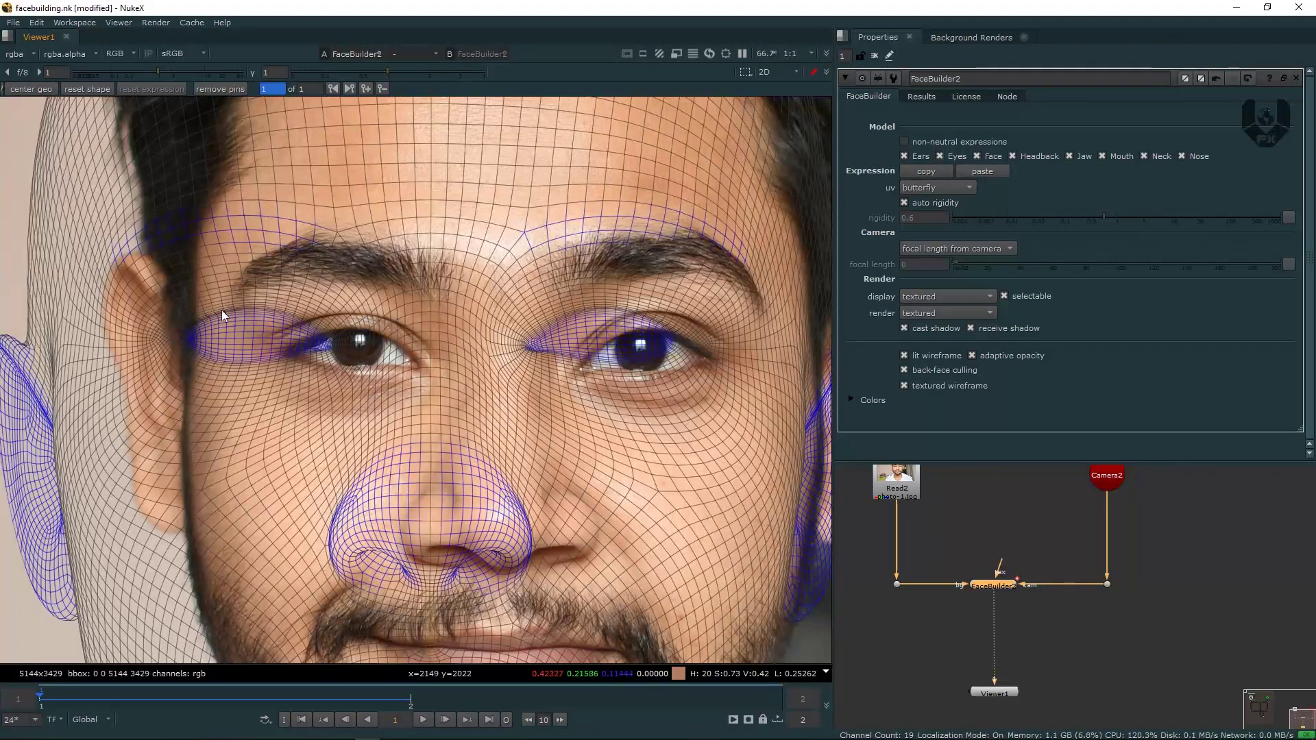
middle_drag(294, 370, 316, 379)
drag(219, 349, 334, 364)
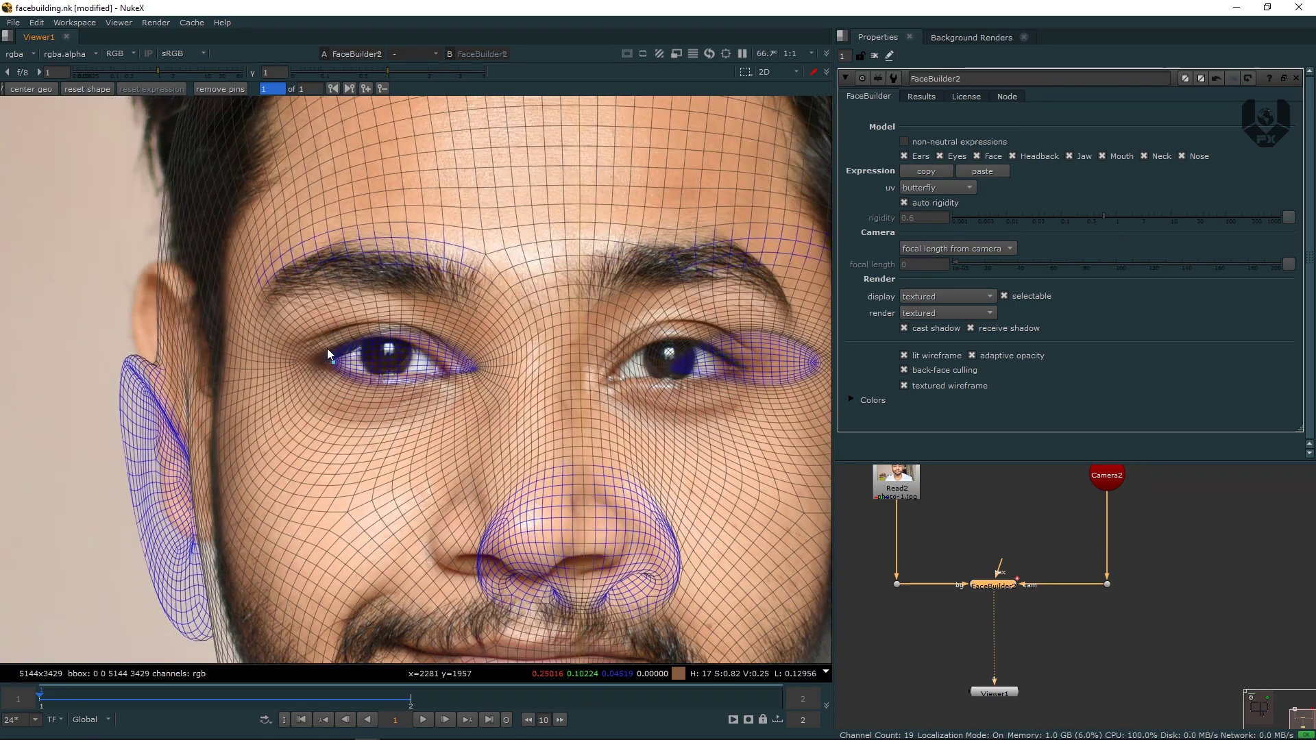
scroll(372, 343, up, 5)
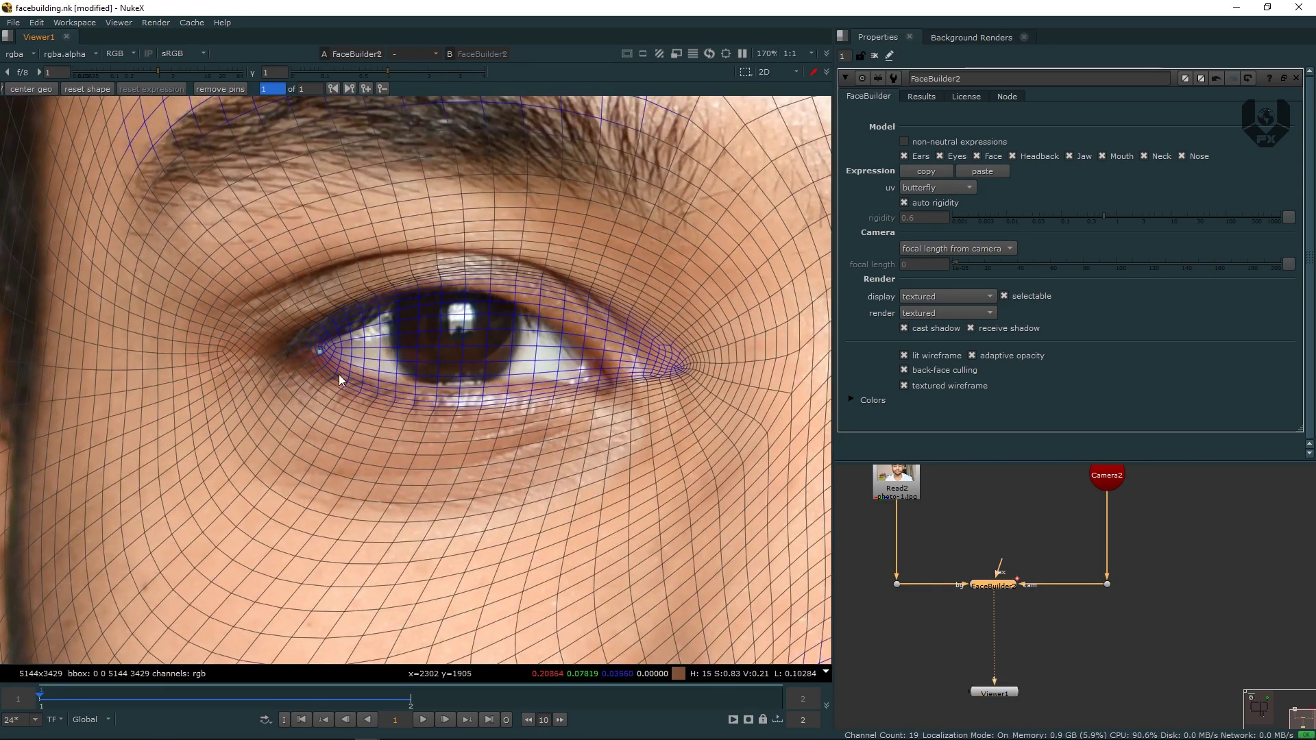
click(175, 421)
click(228, 89)
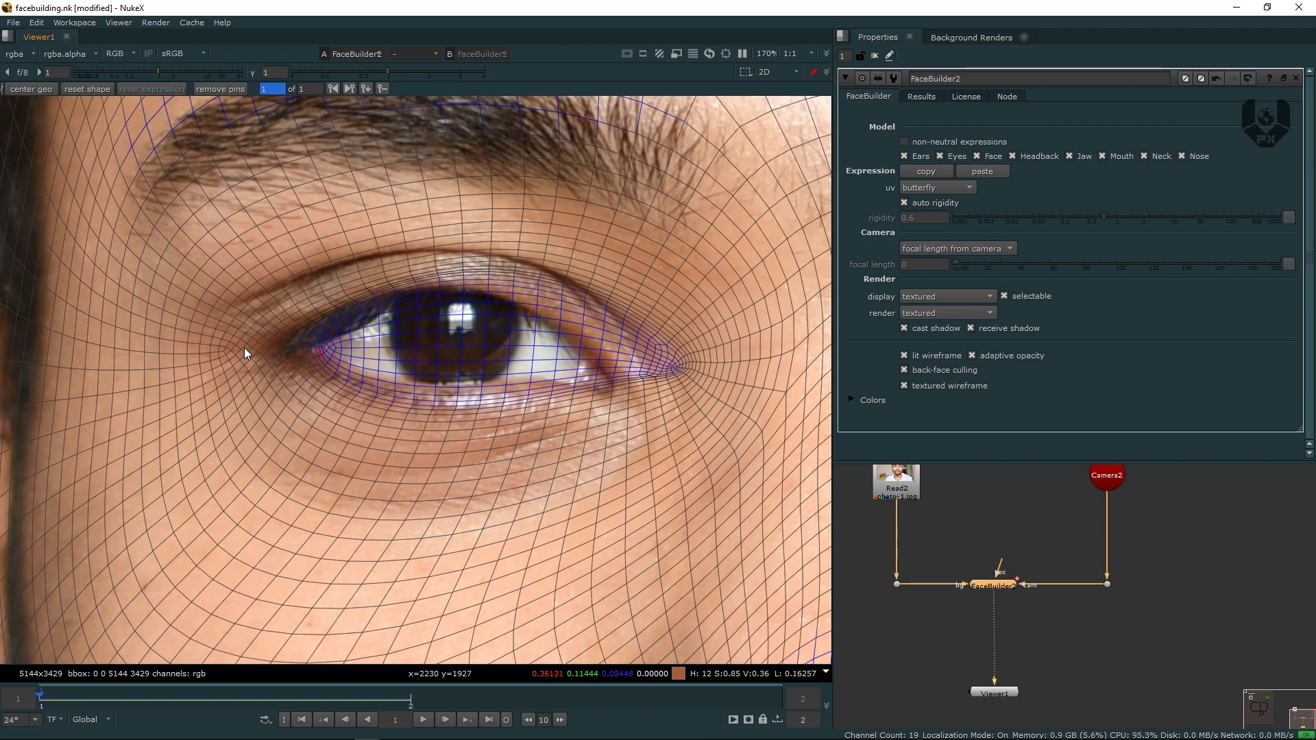
scroll(244, 351, down, 5)
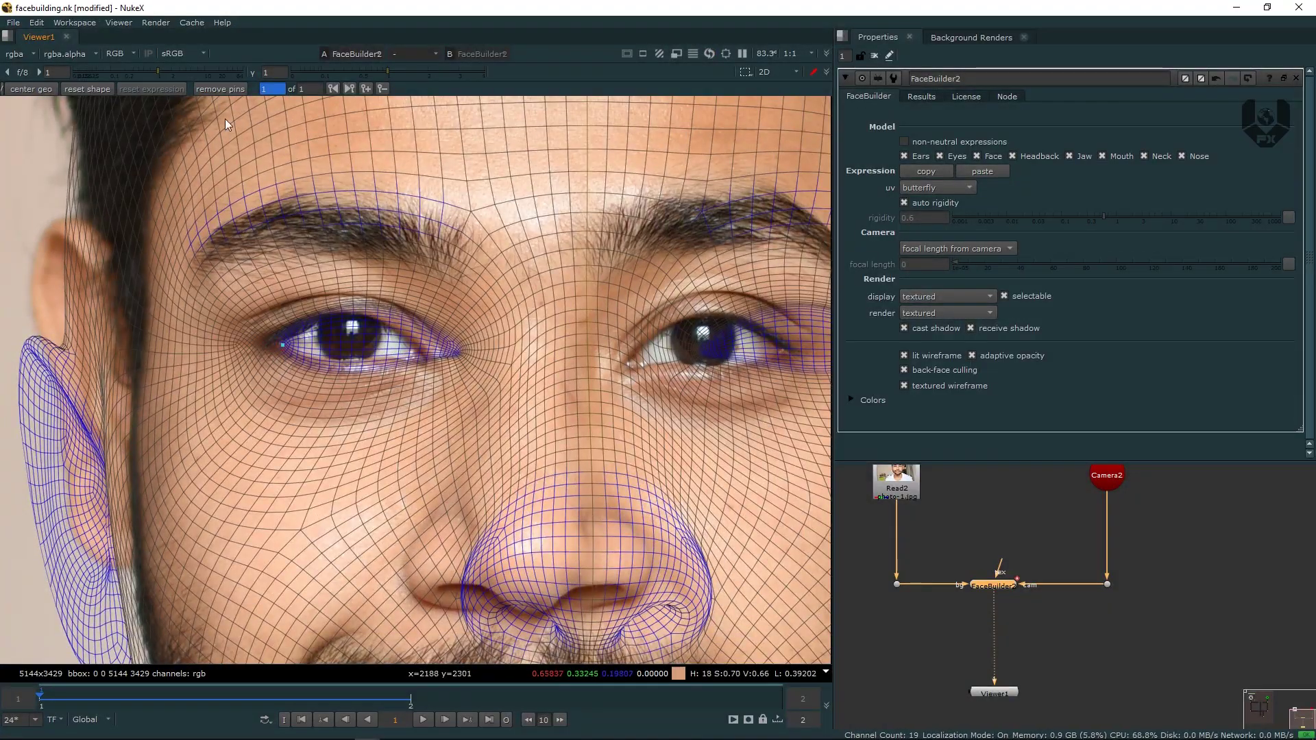
click(232, 90)
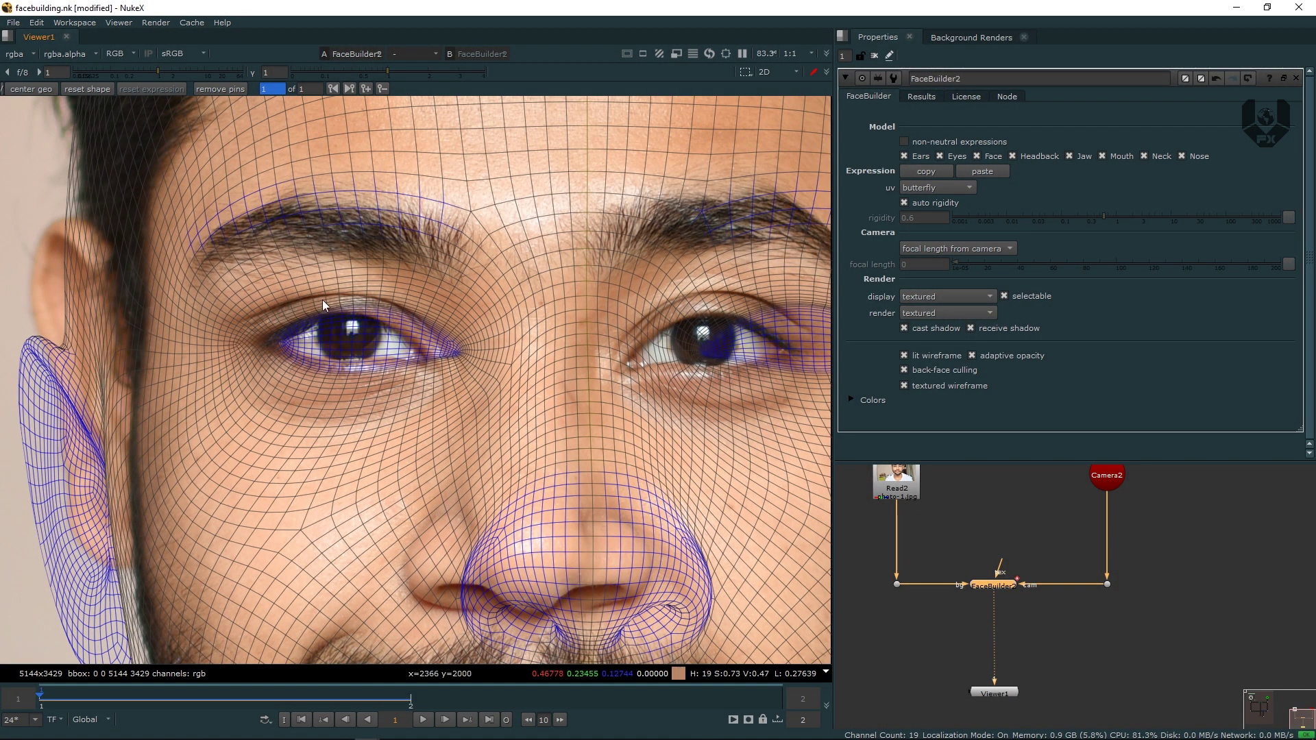
scroll(318, 303, down, 3)
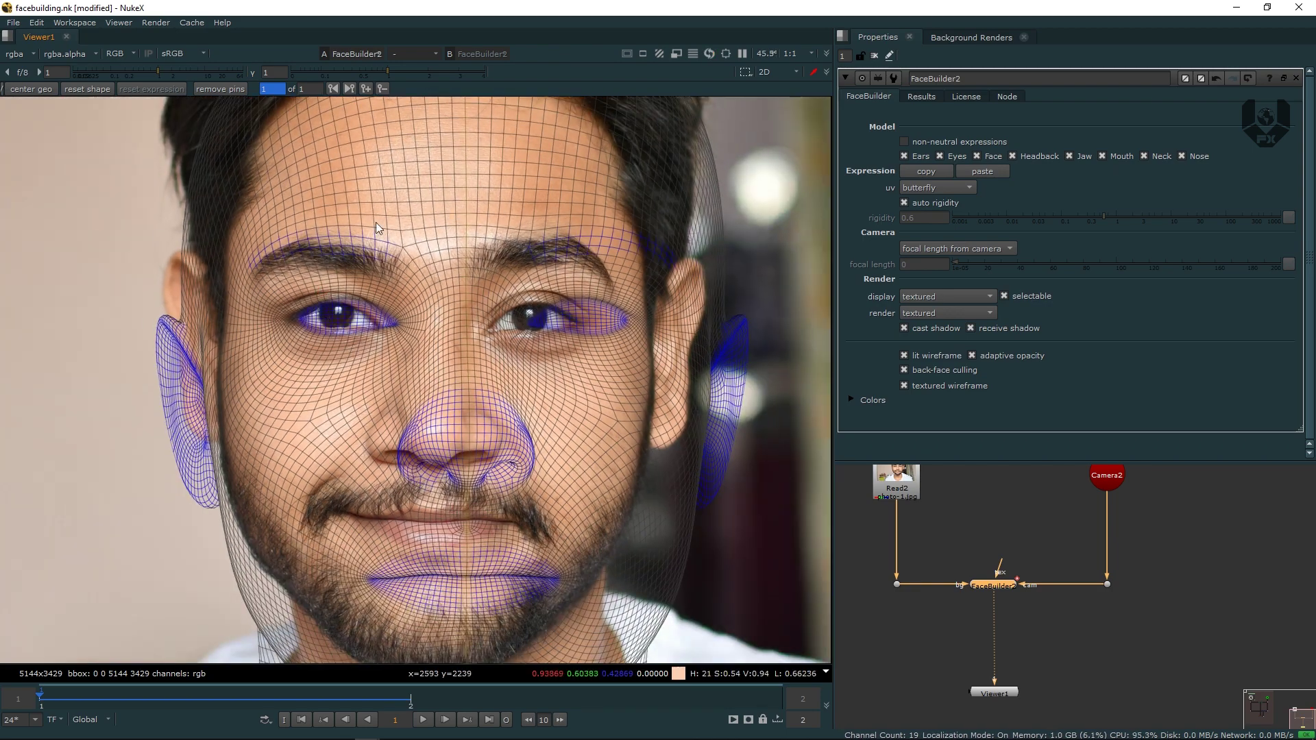
click(30, 89)
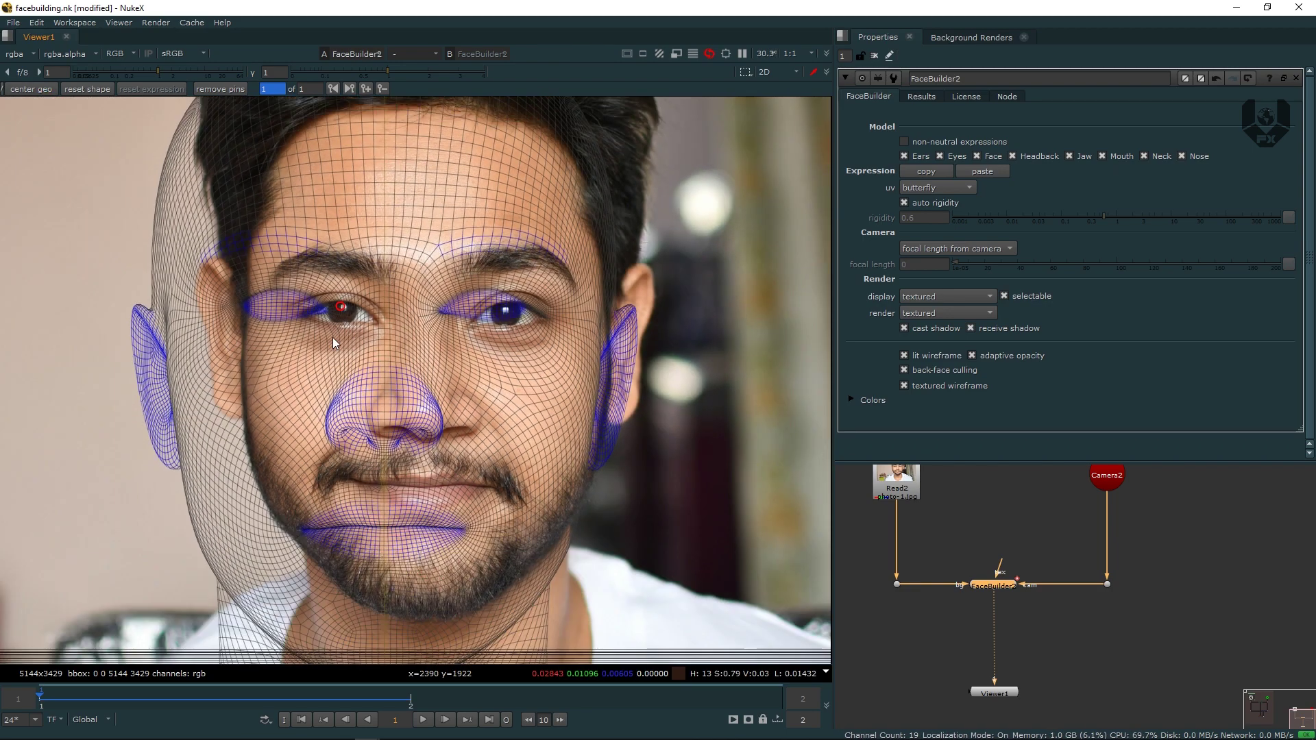
Pin the wireframe's outer and inner corners of the subject's right eye to the matching eye corners in the front photo.
scroll(237, 306, up, 5)
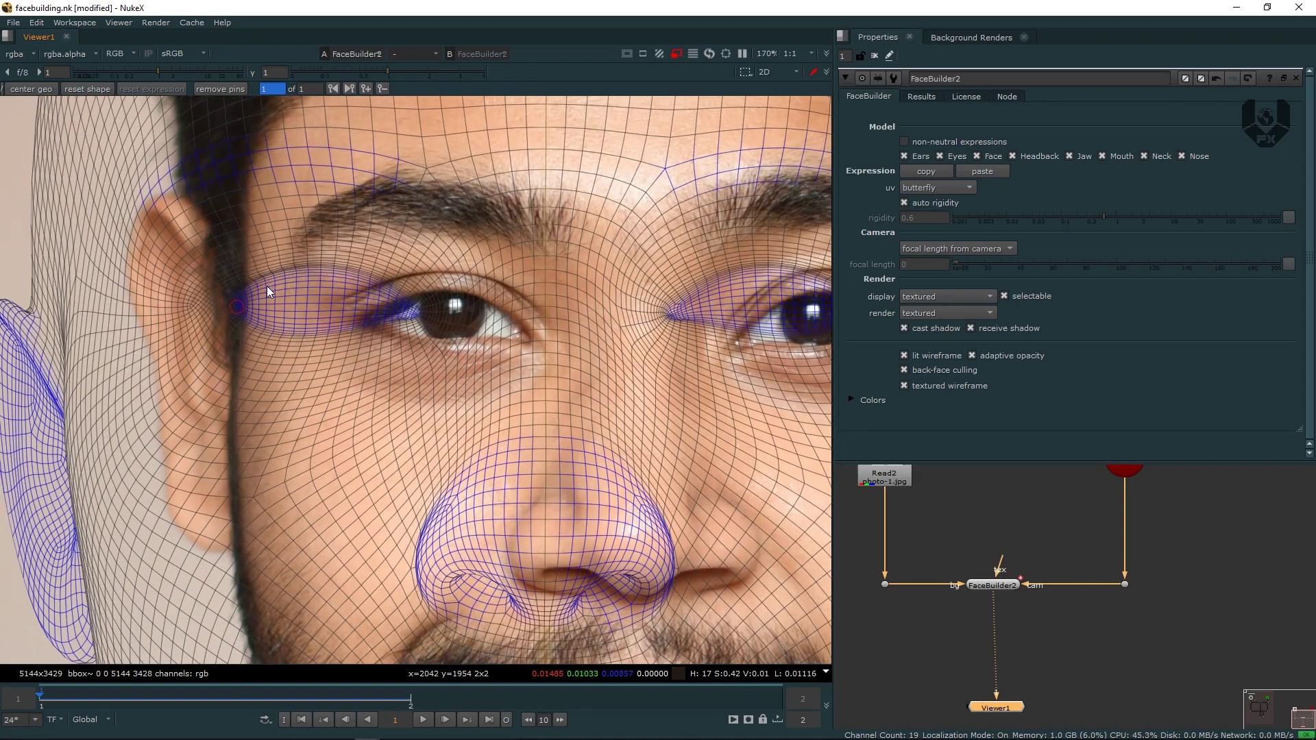
drag(380, 317, 379, 321)
scroll(566, 355, up, 1)
drag(550, 322, 509, 326)
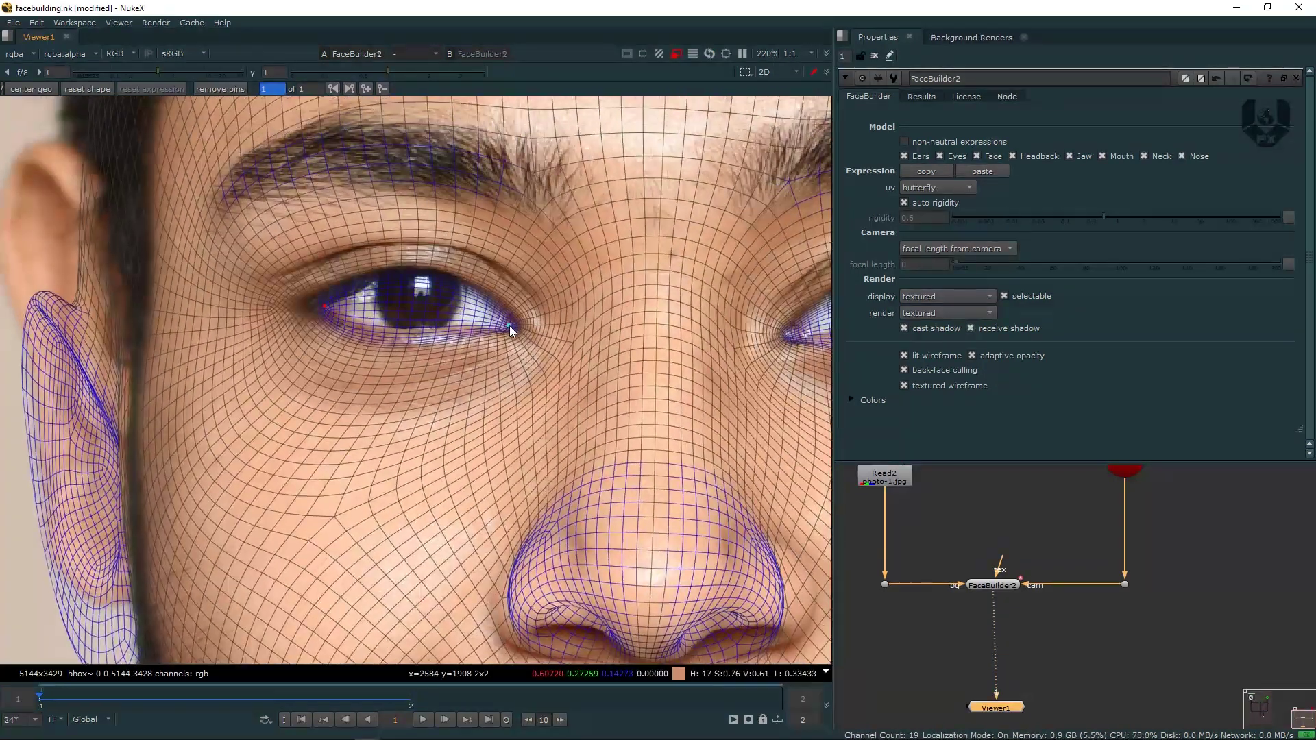
Pin both mouth corners and the middle of the lip line of the wireframe onto the mouth in the photo.
middle_drag(506, 384, 380, 353)
alt+middle_drag(381, 354, 369, 381)
middle_drag(408, 625, 357, 456)
drag(291, 519, 275, 471)
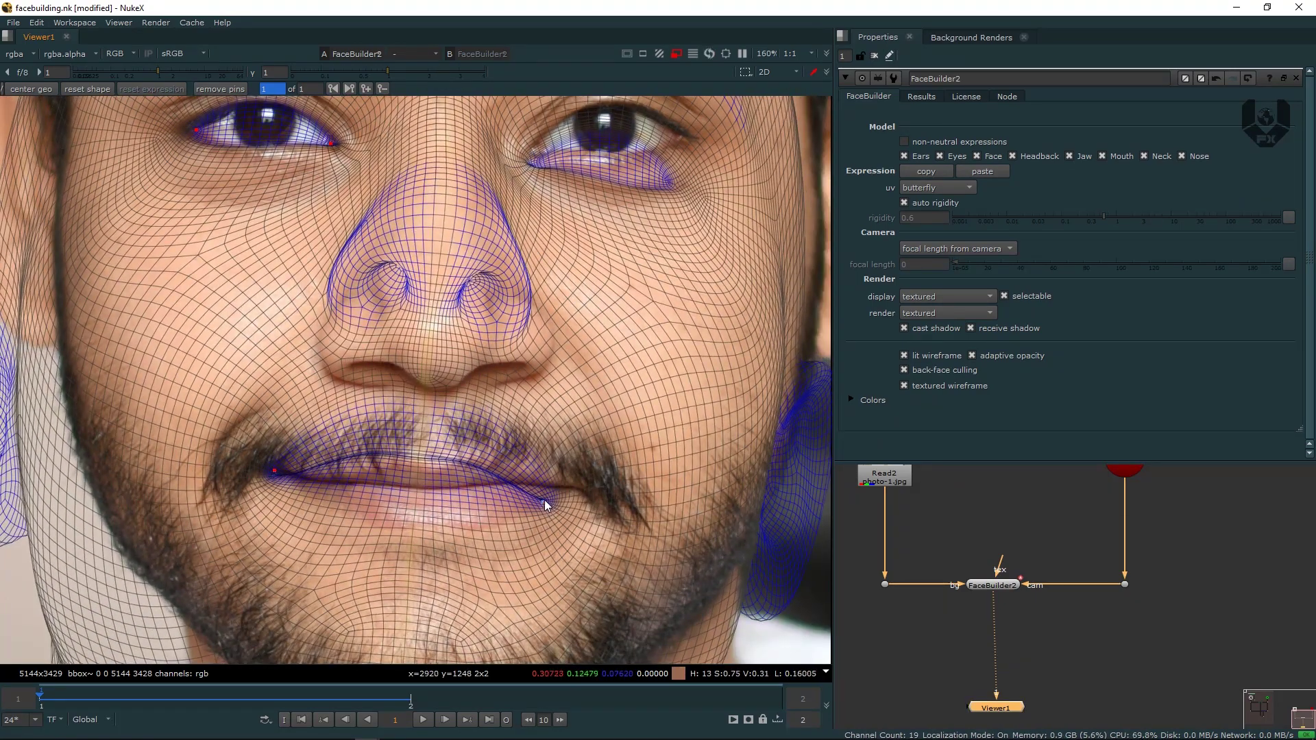
drag(545, 503, 554, 479)
drag(426, 444, 434, 486)
middle_drag(460, 400, 440, 507)
scroll(467, 437, down, 3)
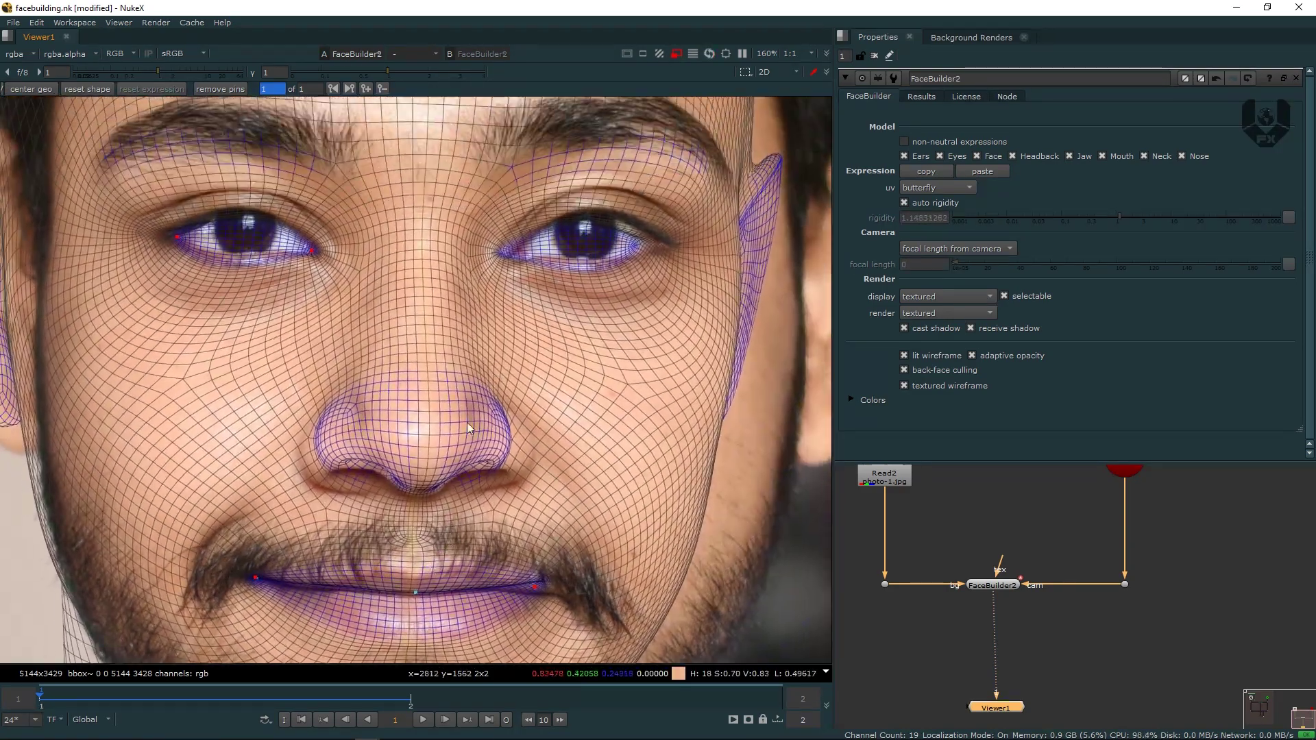
Pin the inner and outer corners of the subject's left eye onto the photo.
scroll(427, 439, up, 3)
click(401, 380)
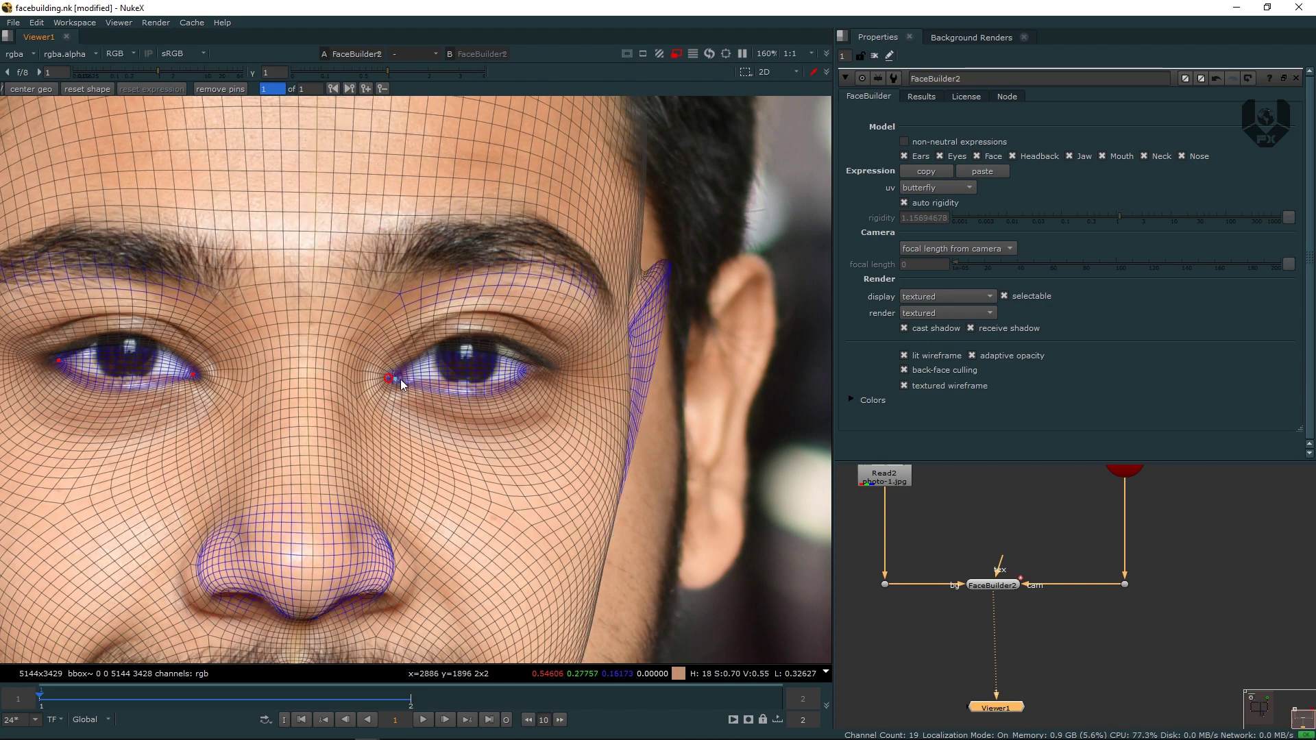
drag(533, 372, 536, 364)
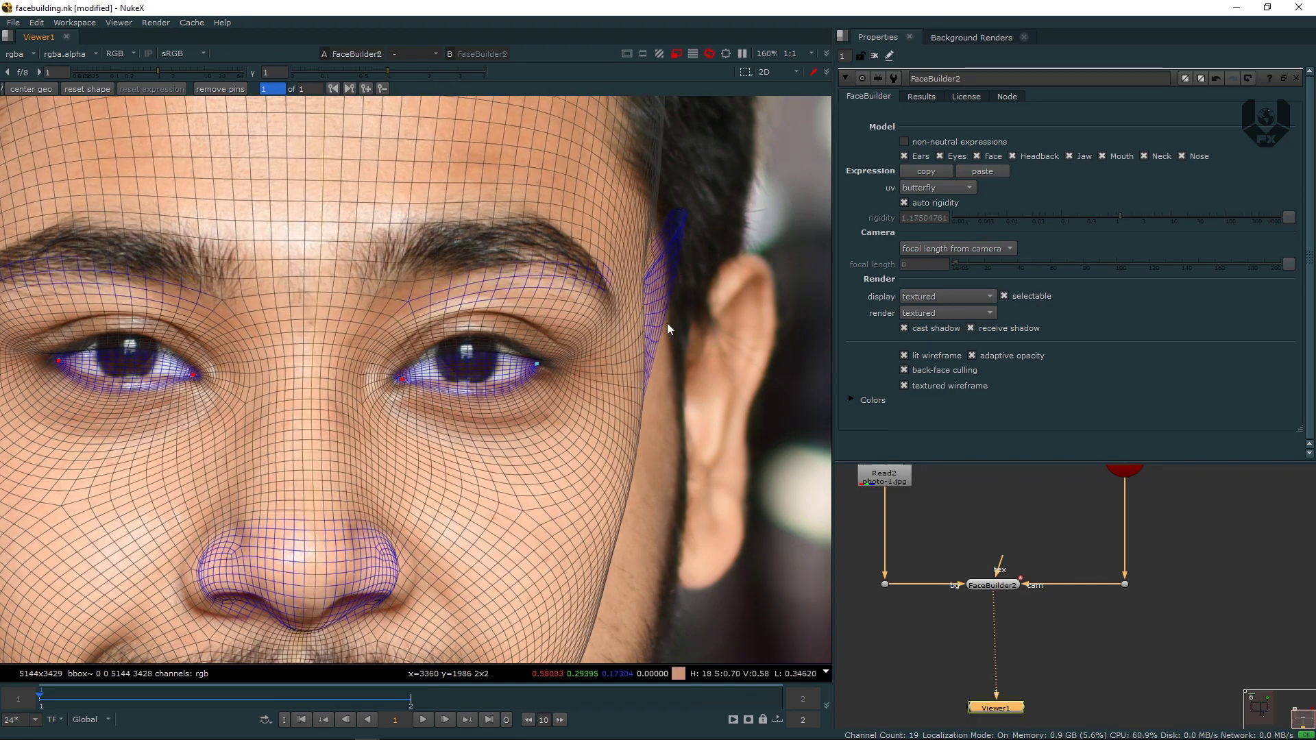
Pin the rim and top of the subject's left ear, plus the jaw edge below it, onto the photo's outline.
click(680, 365)
drag(680, 365, 766, 431)
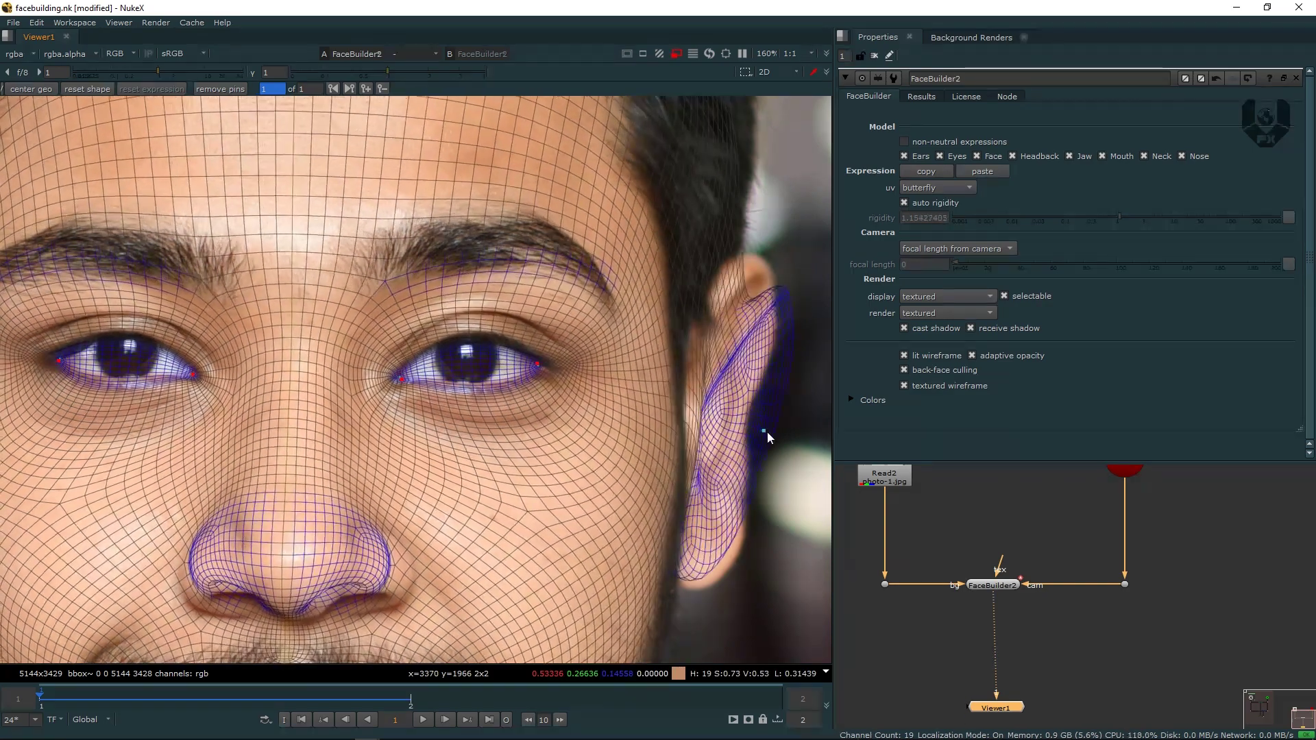
middle_drag(758, 308, 713, 338)
click(673, 301)
middle_drag(568, 535, 592, 348)
drag(608, 491, 628, 500)
Pin both nose wings and the base of the nose tip to the nose in the photo.
middle_drag(558, 455, 664, 340)
middle_drag(303, 374, 346, 423)
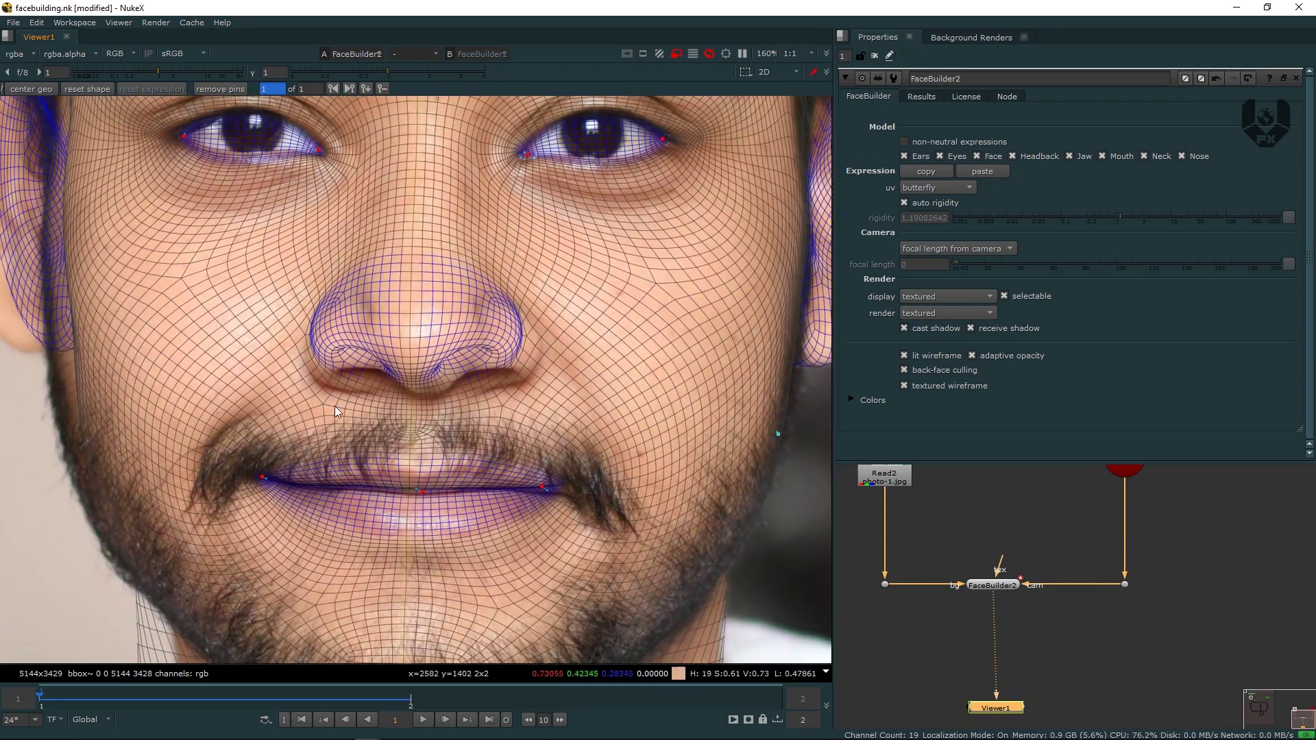
middle_drag(299, 347, 330, 440)
scroll(330, 440, down, 2)
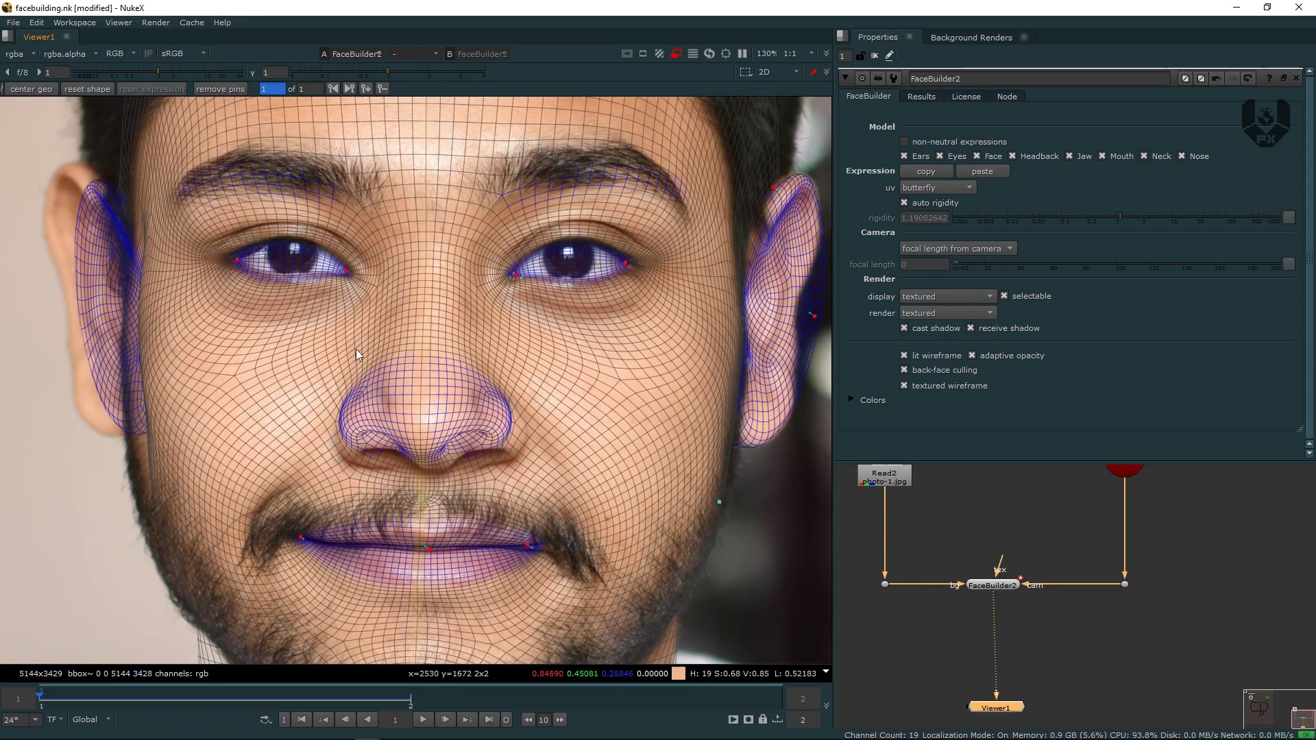
scroll(347, 435, up, 2)
drag(347, 435, 345, 459)
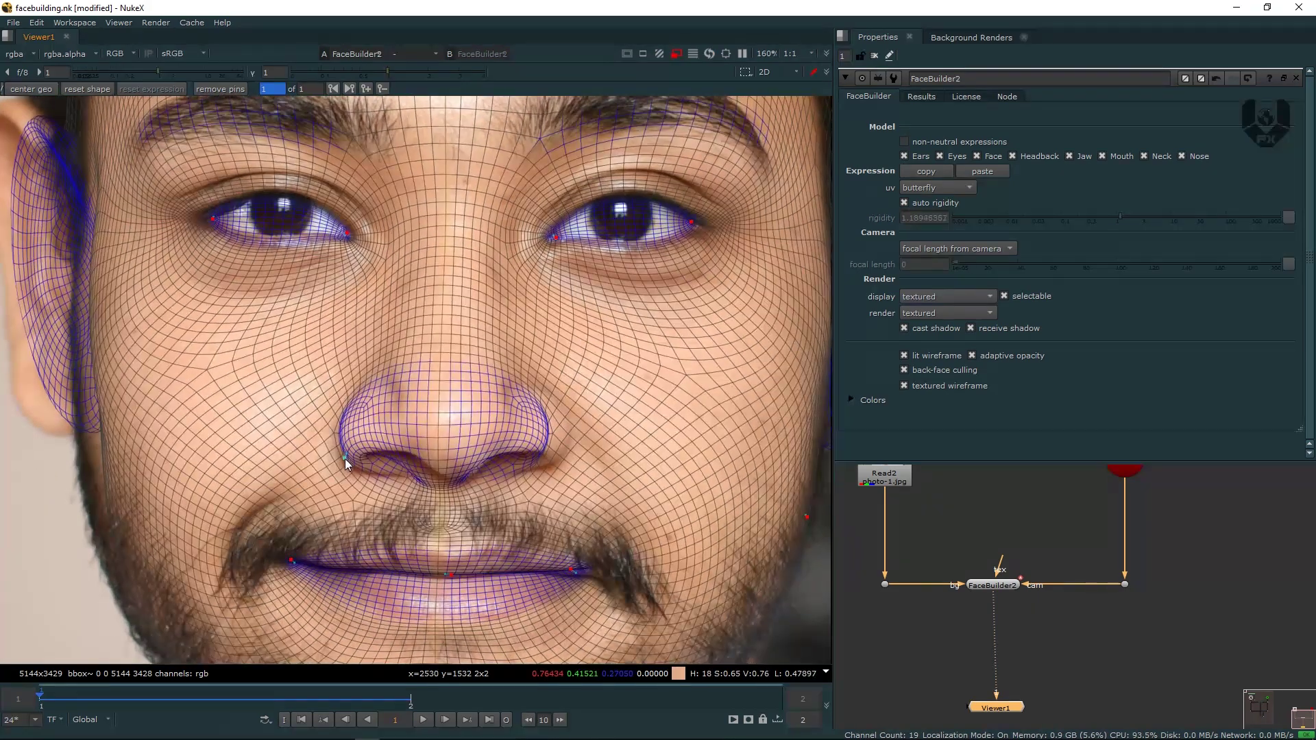
drag(442, 475, 459, 463)
drag(554, 438, 570, 438)
Examine how the wireframe fits the chin, cheeks, ears and forehead across the front photo.
middle_drag(451, 476, 447, 288)
scroll(430, 515, down, 1)
middle_drag(678, 316, 640, 364)
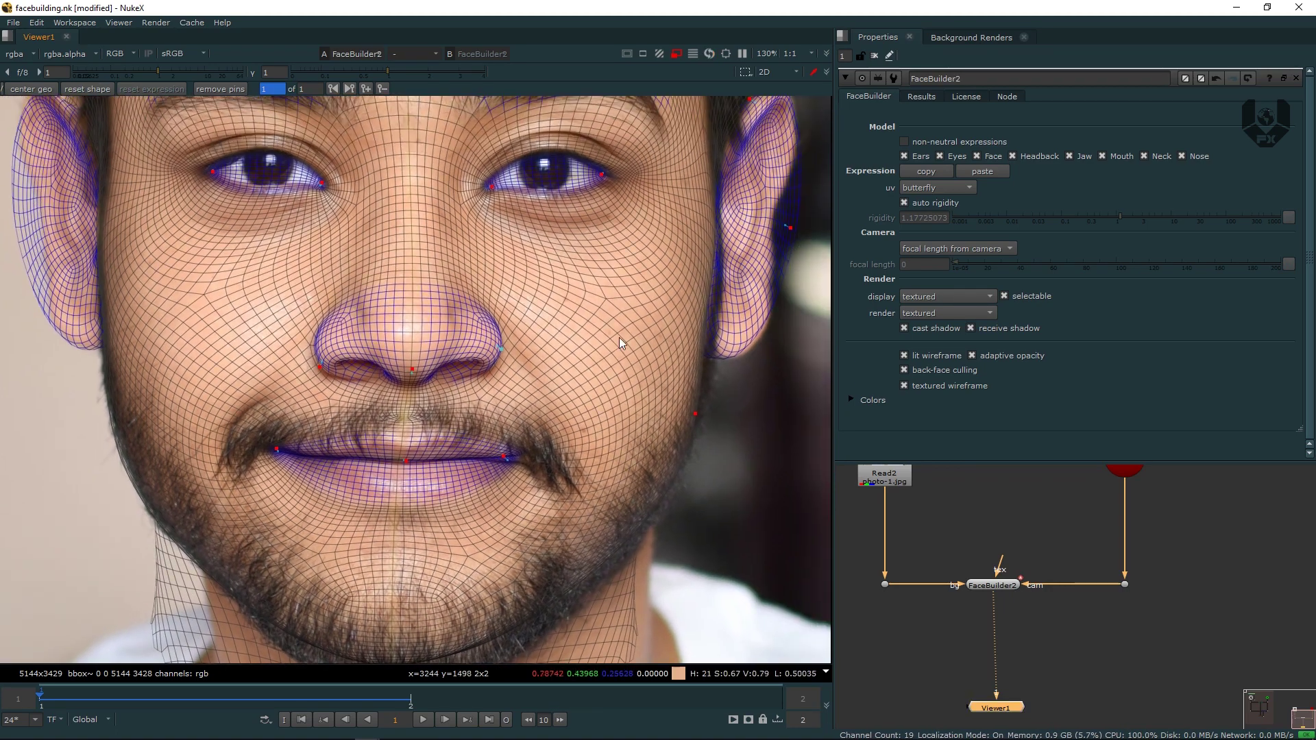
scroll(227, 366, down, 1)
middle_drag(226, 367, 315, 396)
scroll(148, 312, up, 1)
middle_drag(165, 192, 149, 320)
scroll(292, 426, down, 2)
middle_drag(297, 459, 287, 368)
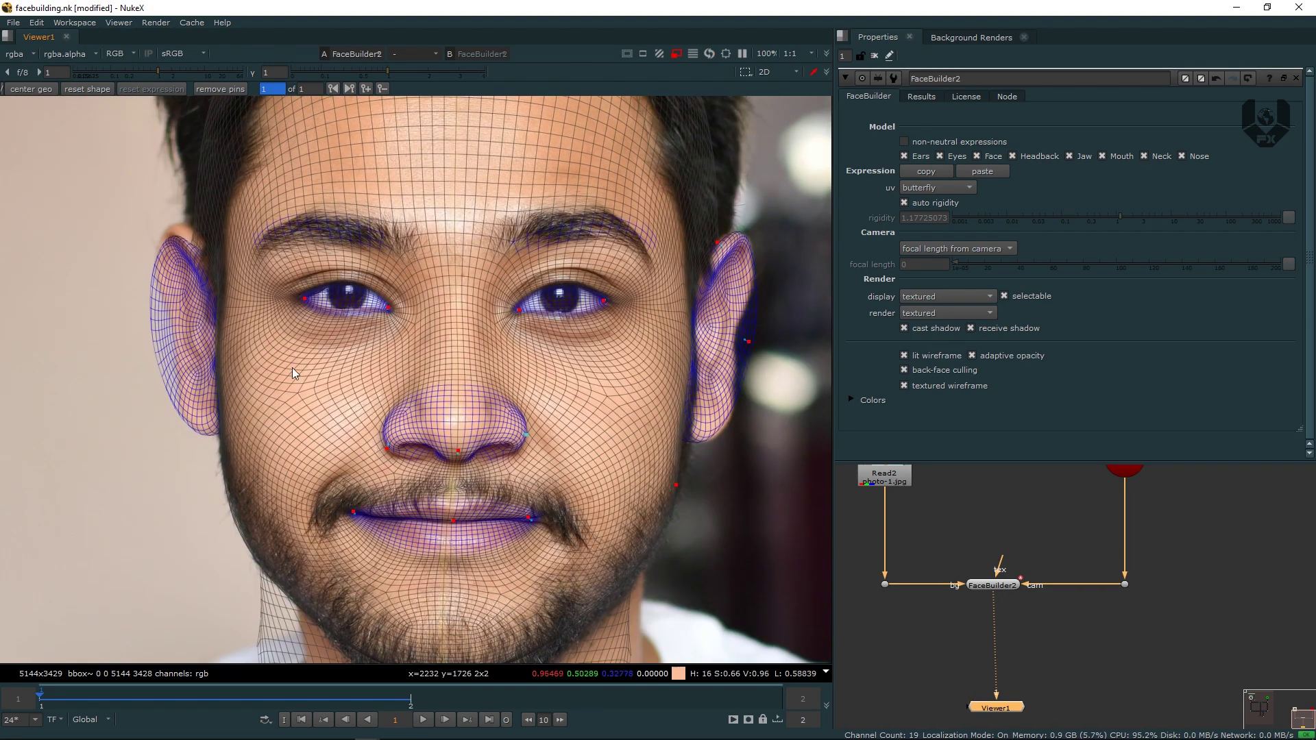
middle_drag(388, 439, 412, 456)
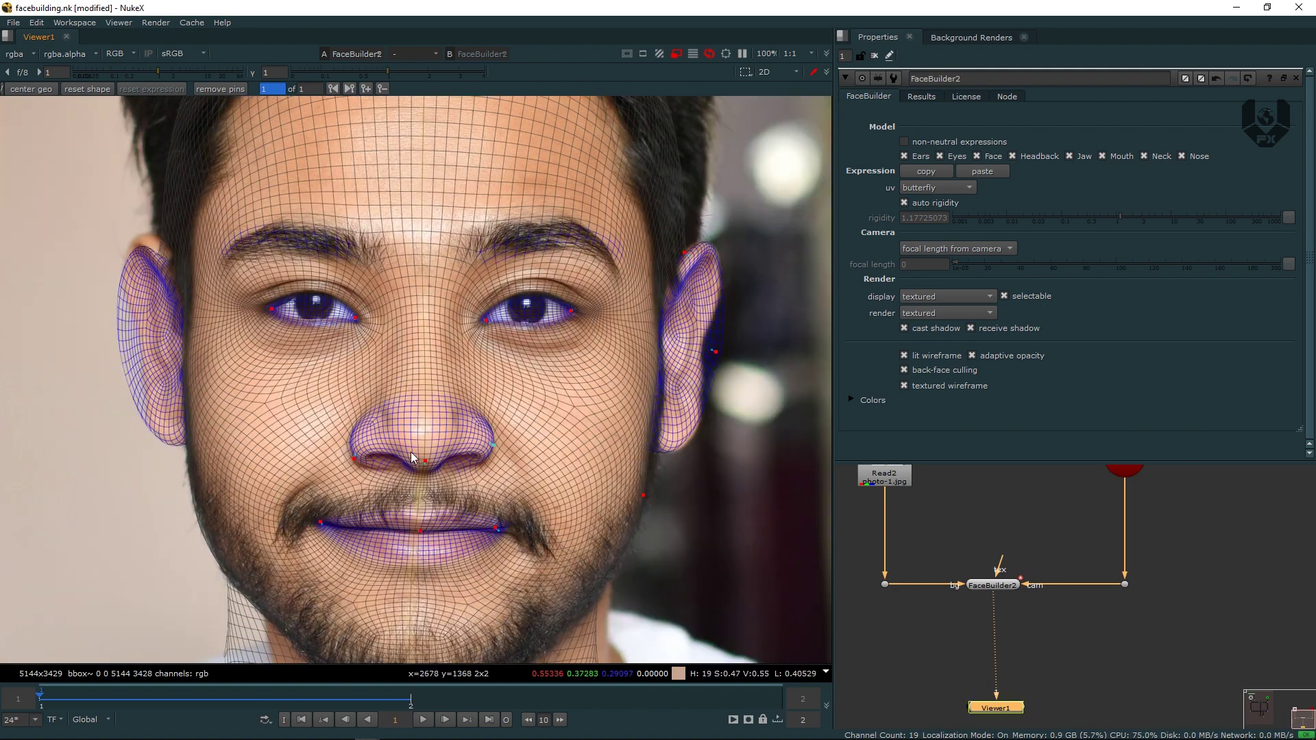
Add pins on the outer rim and lobe of the subject's left ear to match them to the photo.
middle_drag(480, 429, 467, 378)
middle_drag(705, 302, 606, 375)
scroll(655, 326, up, 4)
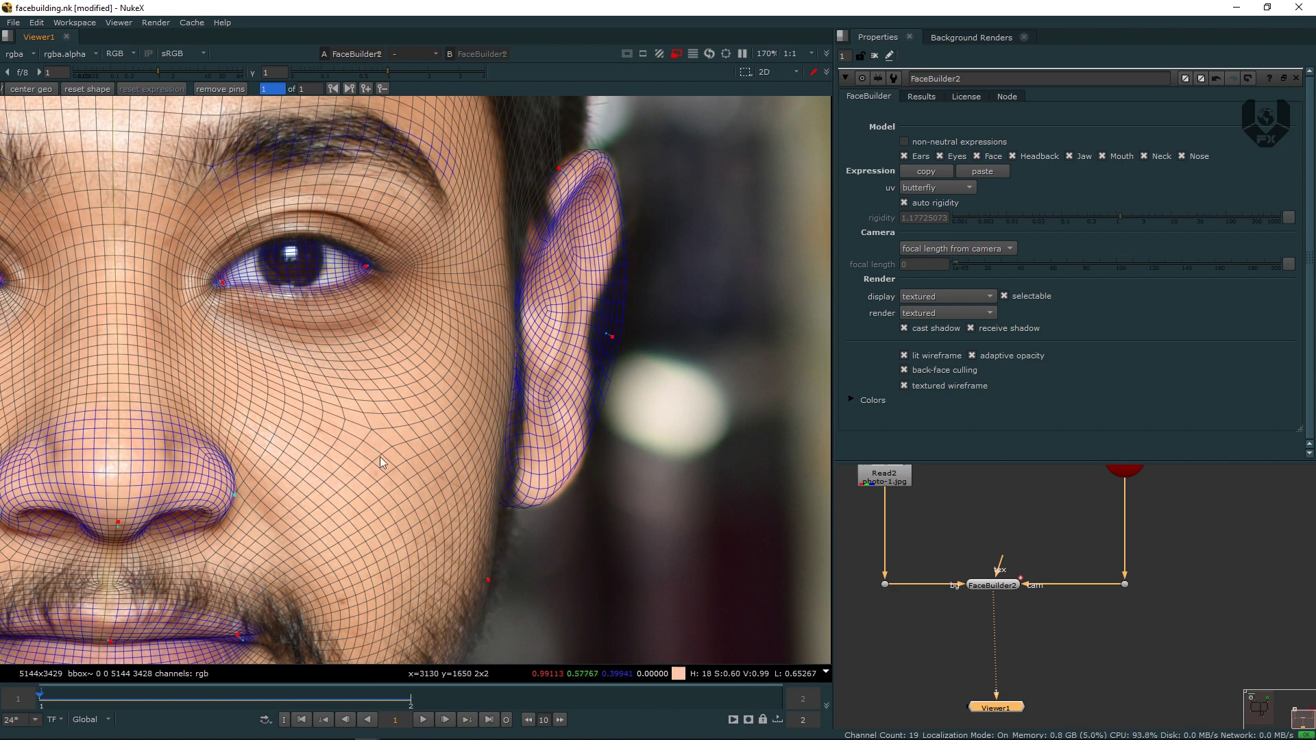
mouse_move(608, 352)
mouse_down()
mouse_move(594, 348)
mouse_move(606, 349)
mouse_up()
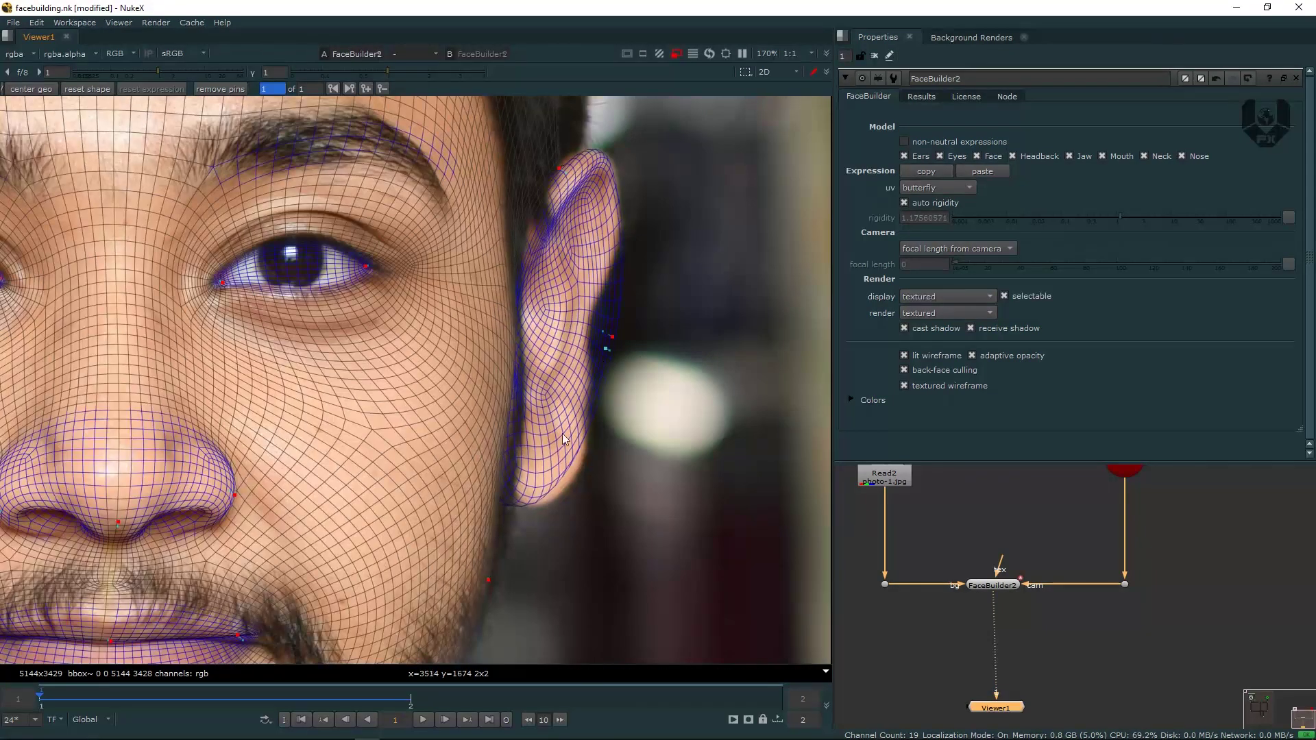
drag(557, 483, 557, 481)
Pin the face edge just below the subject's left ear and fine-tune the mouth corner on the same side.
middle_drag(482, 528, 509, 393)
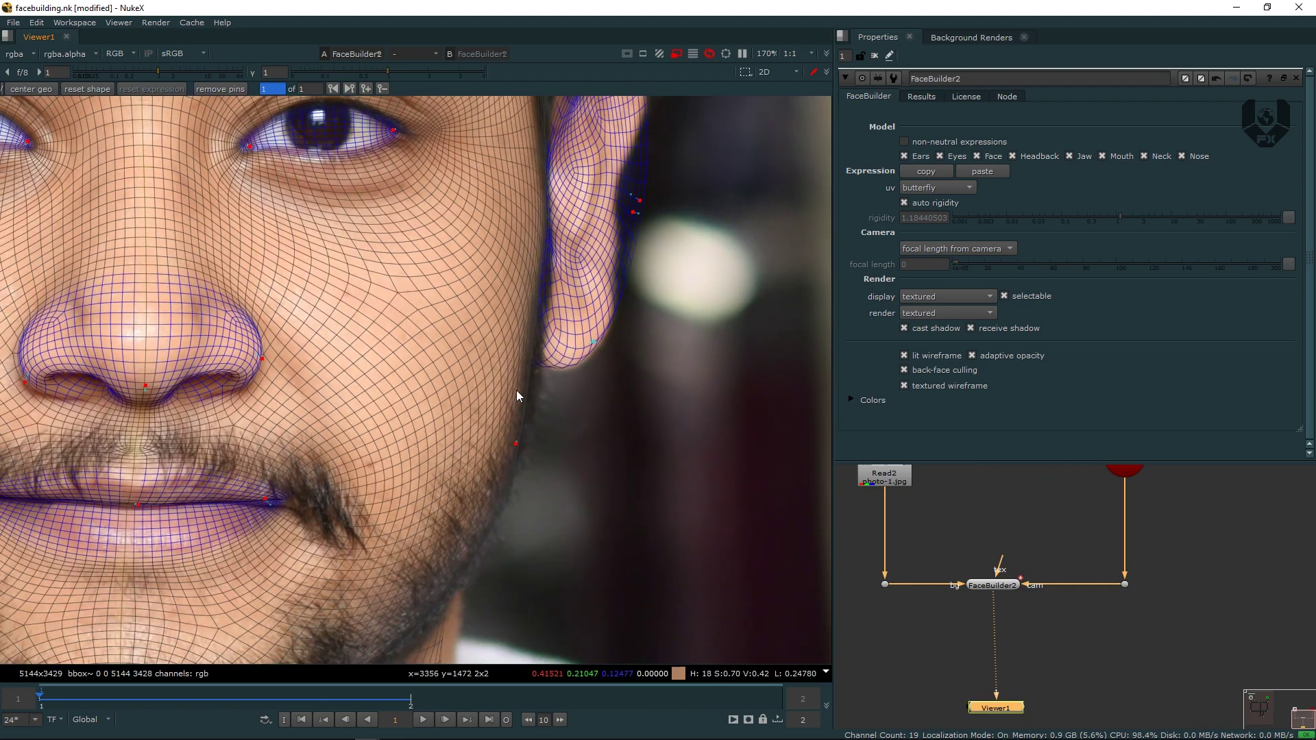
drag(538, 387, 535, 385)
middle_drag(575, 374, 718, 323)
middle_drag(539, 351, 599, 354)
click(467, 464)
drag(469, 462, 470, 461)
Pin the jaw edge and the side of the neck on the subject's right side to their outlines in the photo.
middle_drag(365, 438, 435, 475)
middle_drag(297, 435, 380, 434)
middle_drag(169, 484, 293, 375)
click(319, 466)
drag(309, 460, 314, 455)
middle_drag(324, 574, 273, 430)
drag(293, 458, 366, 533)
Pin the top and the lobe of the subject's right ear onto the ear in the photo.
middle_drag(313, 486, 309, 615)
middle_drag(281, 432, 347, 629)
middle_drag(183, 355, 228, 430)
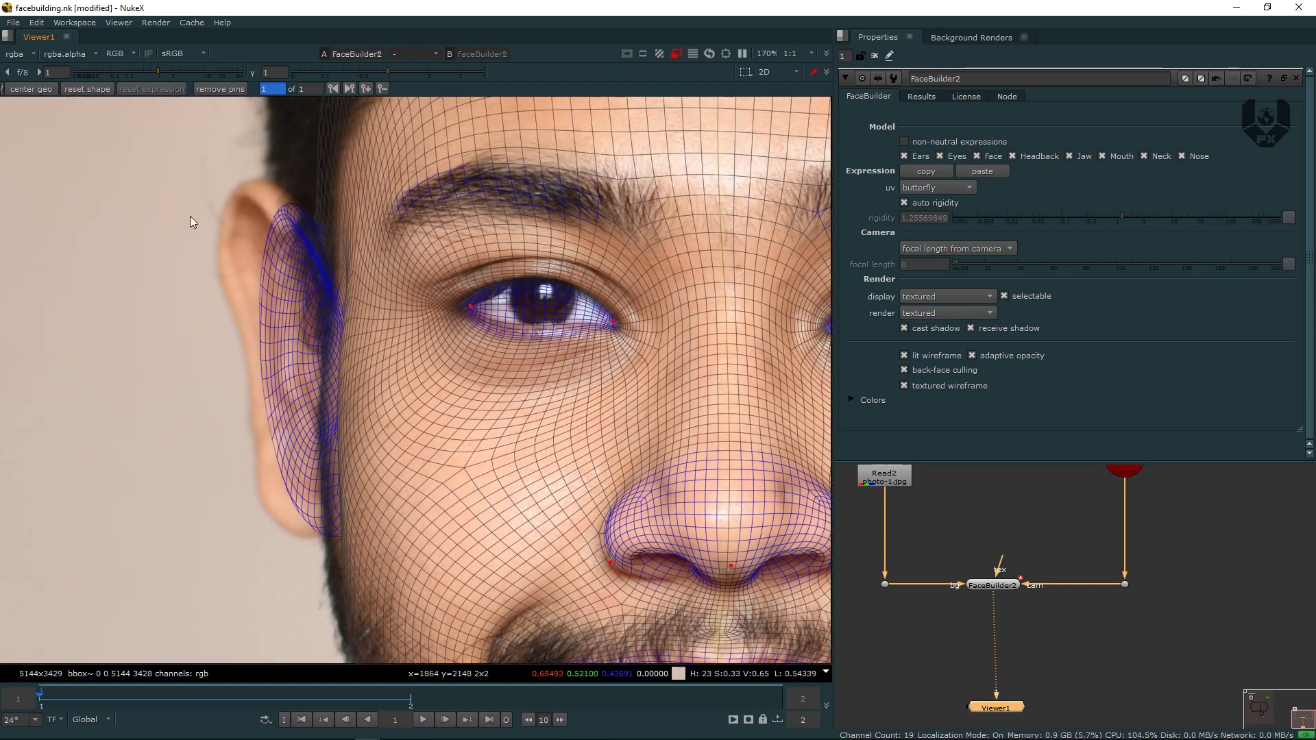
drag(278, 225, 252, 203)
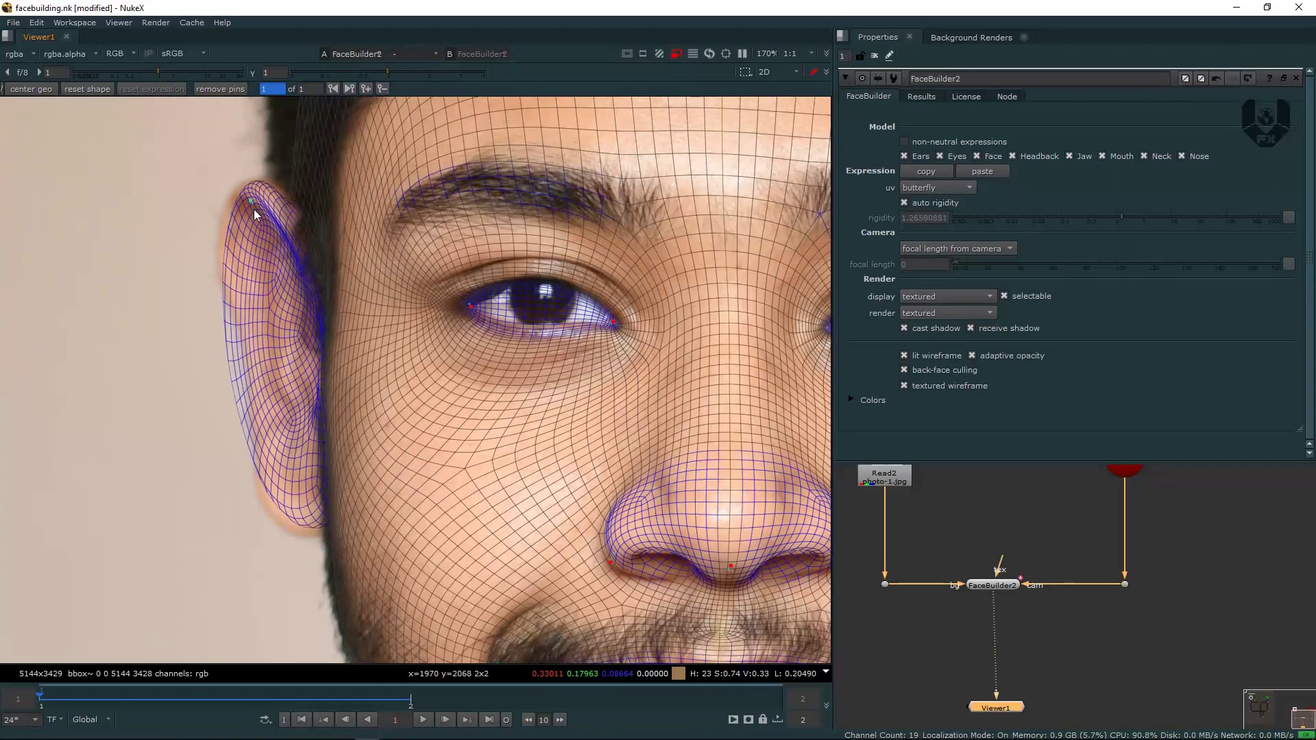
drag(305, 506, 292, 518)
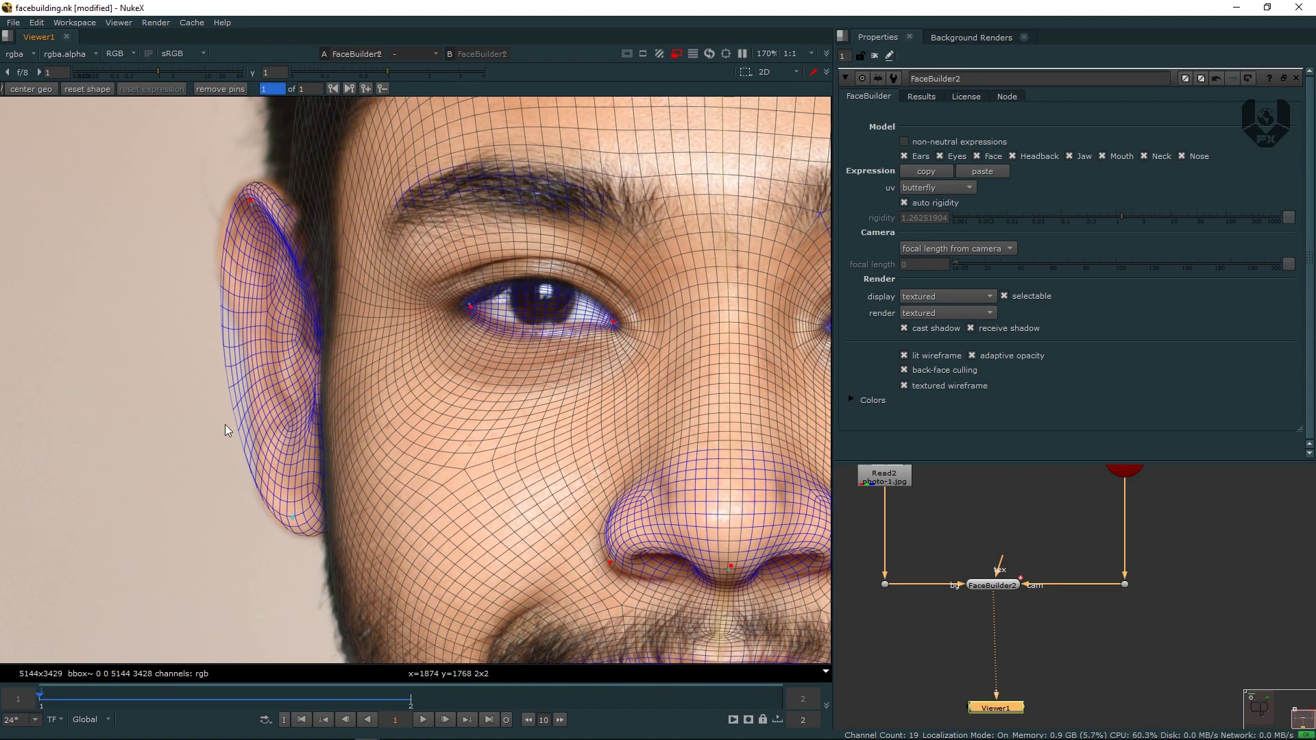
scroll(232, 382, down, 3)
middle_drag(232, 381, 212, 442)
scroll(212, 441, up, 2)
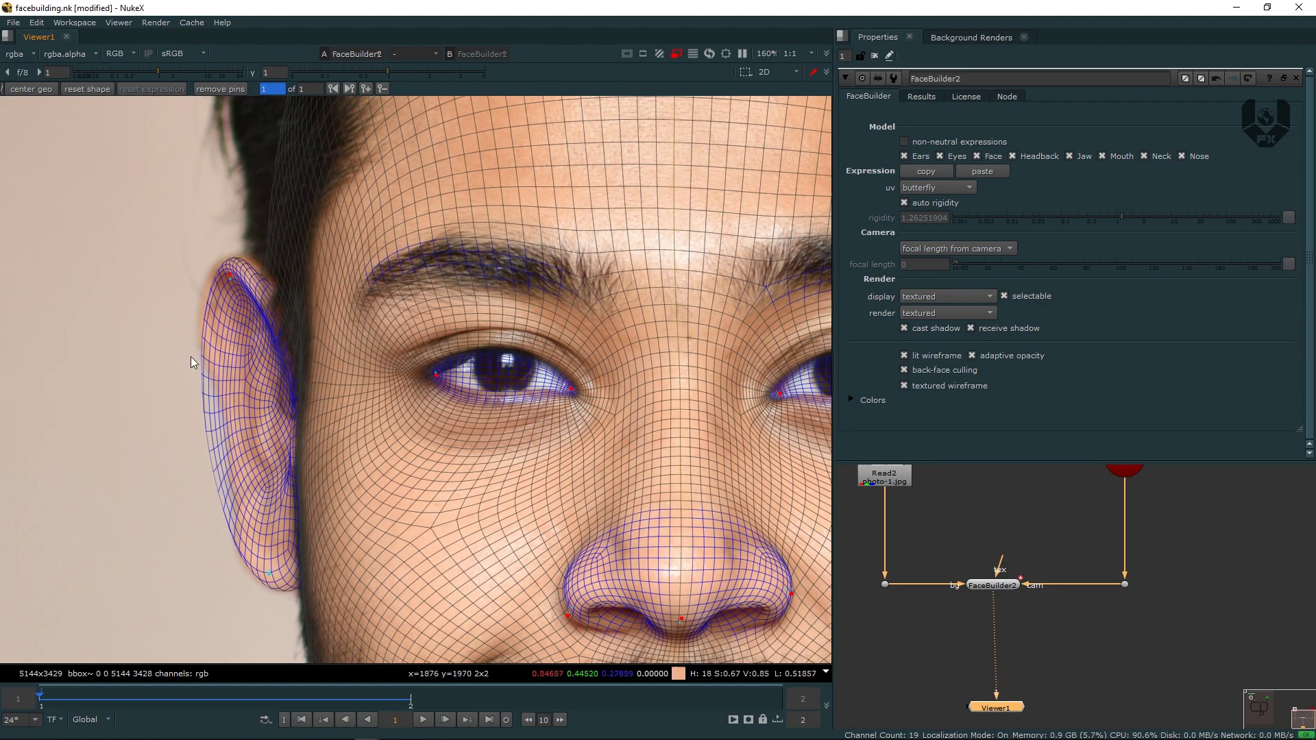
Fine-tune the pins at the outer corner of the subject's right eye and at both nose wings.
scroll(187, 418, down, 5)
scroll(330, 402, up, 5)
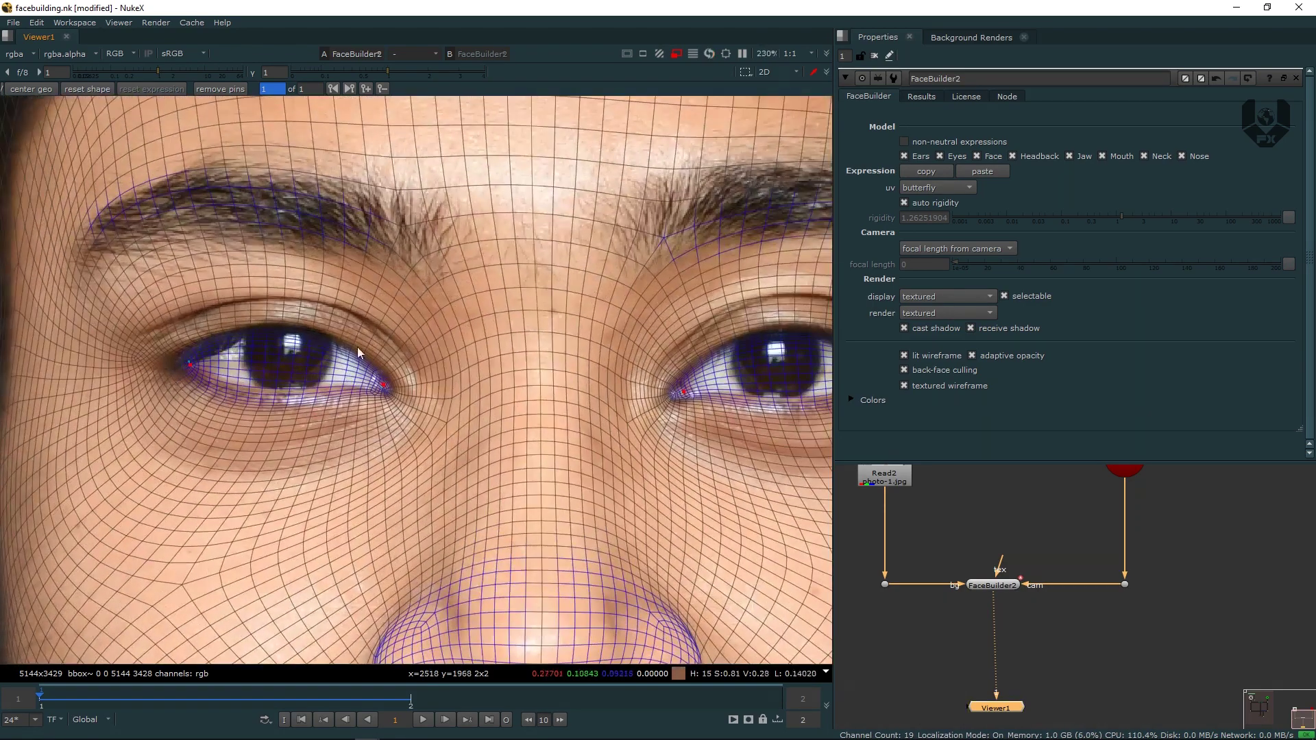
click(187, 367)
scroll(331, 398, down, 5)
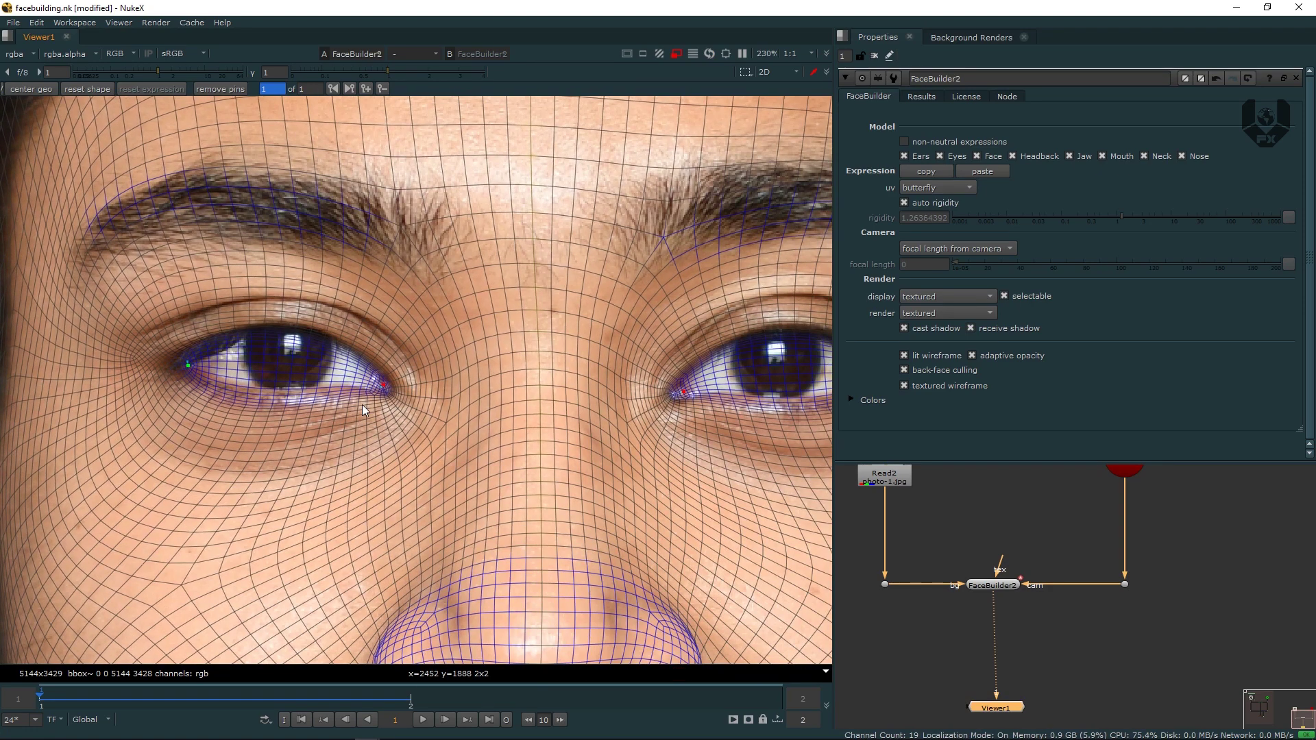
scroll(322, 348, up, 3)
drag(310, 346, 309, 350)
click(488, 330)
drag(488, 330, 491, 331)
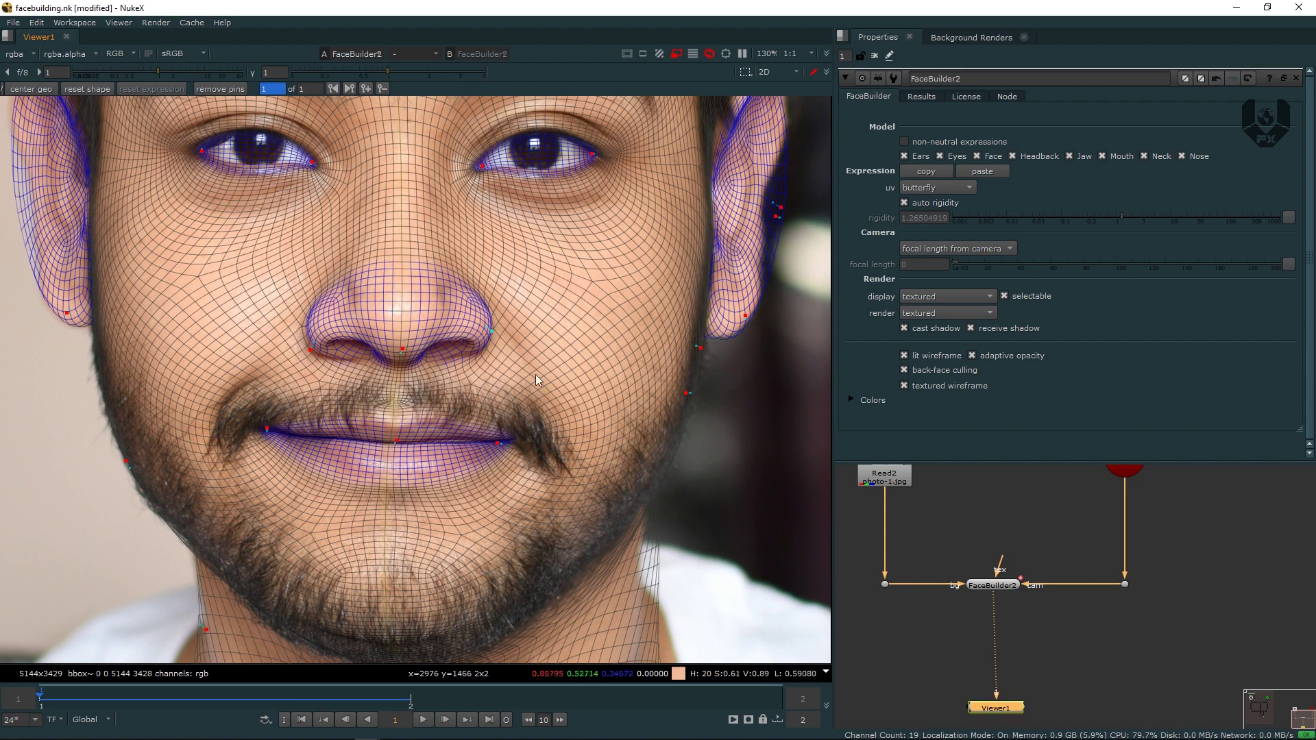
Pin the lower jaw edge on the subject's left side and the chin to the photo.
middle_drag(652, 444, 586, 388)
drag(598, 414, 595, 412)
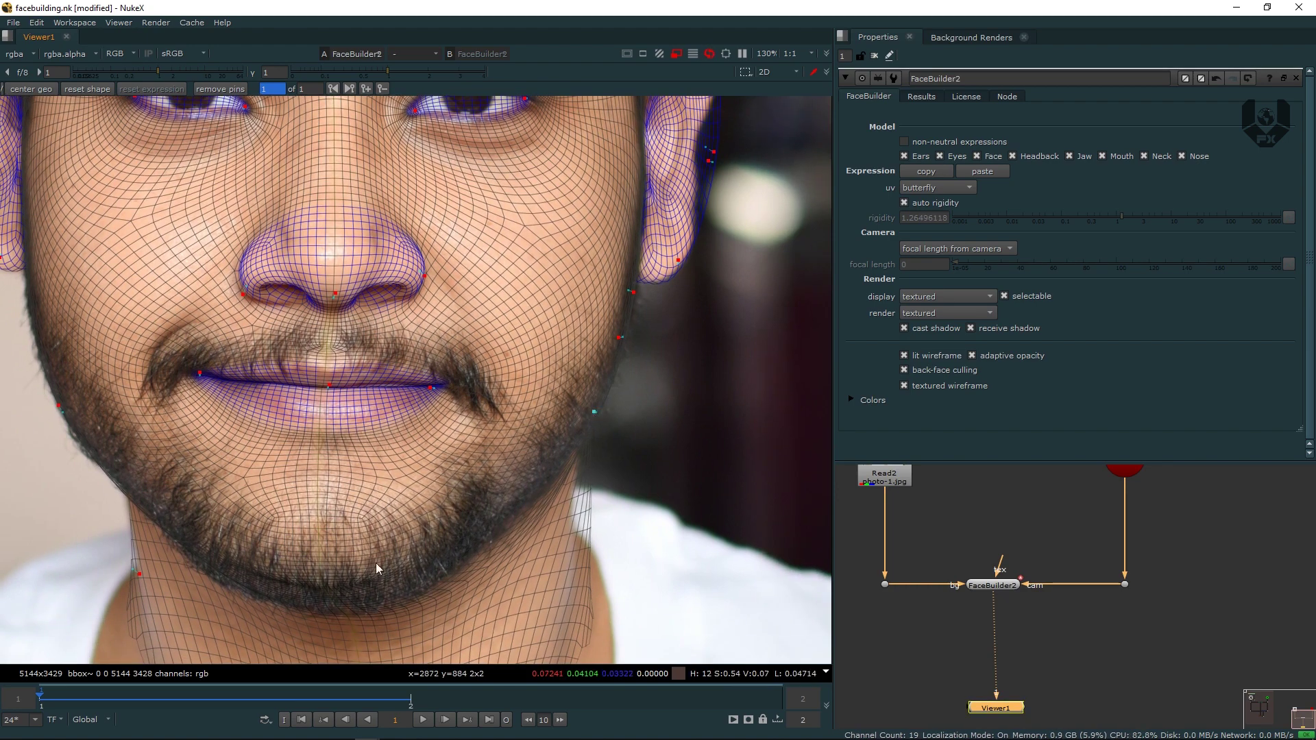
drag(336, 536, 381, 609)
middle_drag(373, 542, 397, 483)
Add pins to fit the lower jaw edge and the neck outline on the subject's right side.
click(175, 553)
click(158, 464)
drag(158, 465, 151, 469)
drag(175, 554, 170, 566)
Check the overall fit of the head on the front photo, and go to frame 2 with the profile photo.
middle_drag(662, 296, 631, 421)
scroll(631, 421, down, 4)
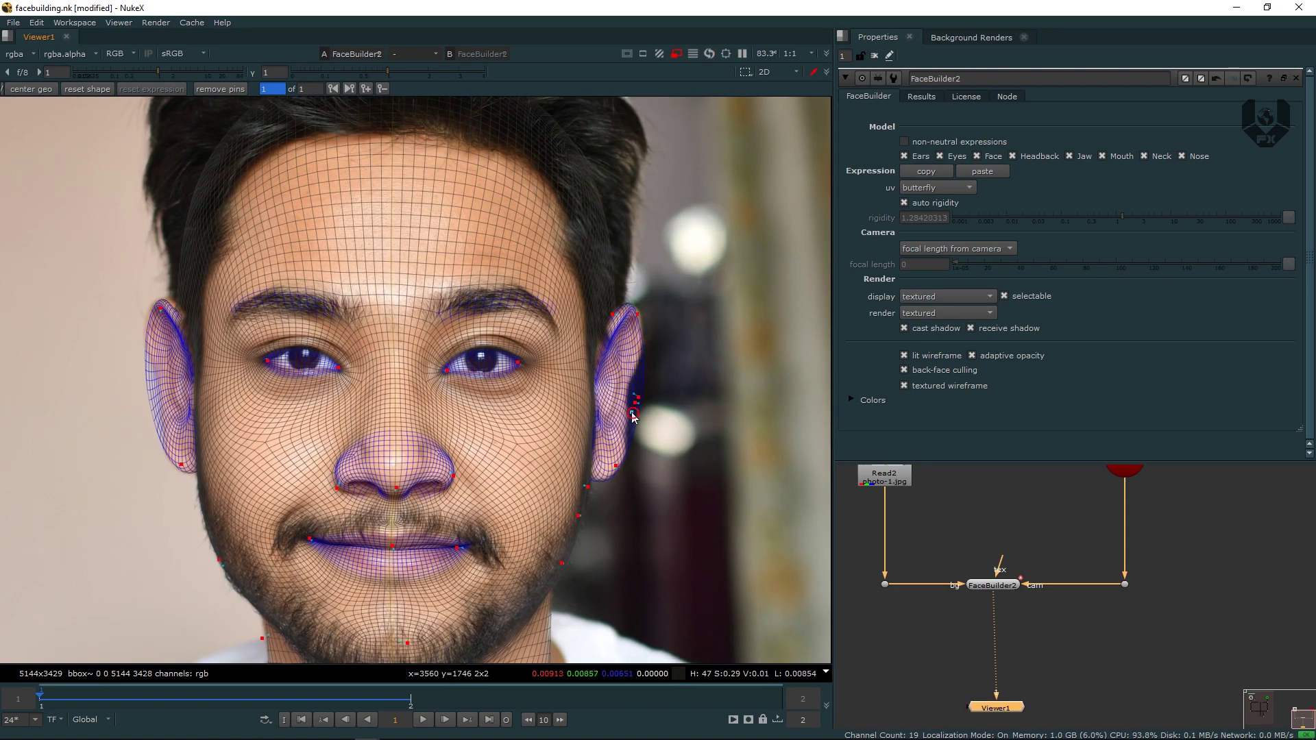
middle_drag(396, 241, 425, 447)
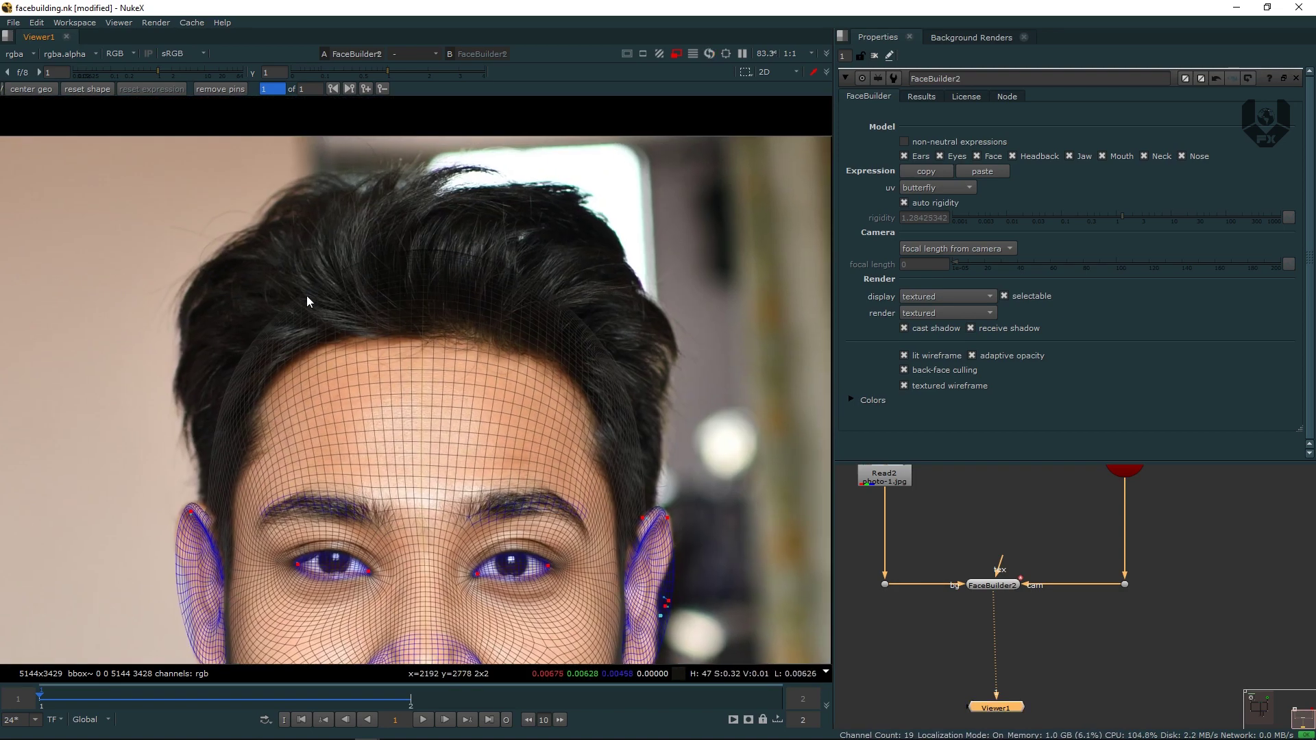
middle_drag(486, 299, 401, 343)
scroll(496, 419, down, 1)
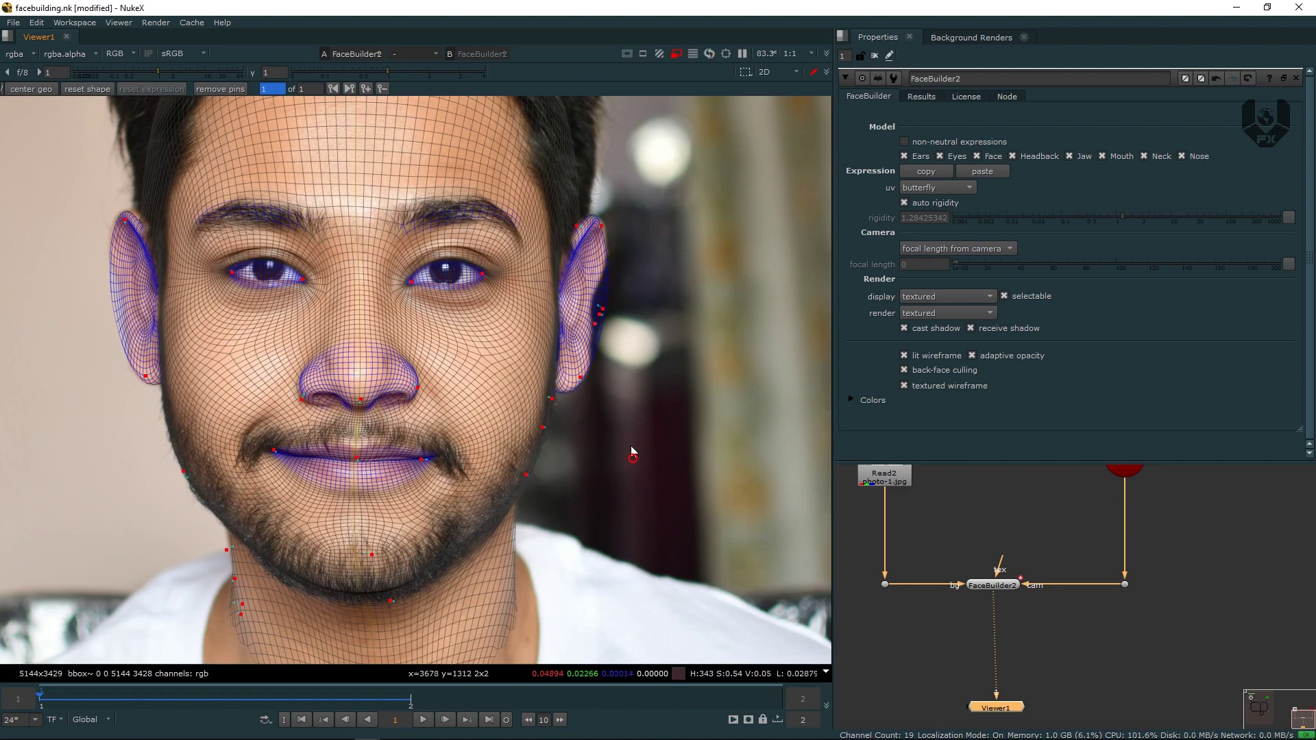
scroll(627, 459, down, 1)
click(411, 698)
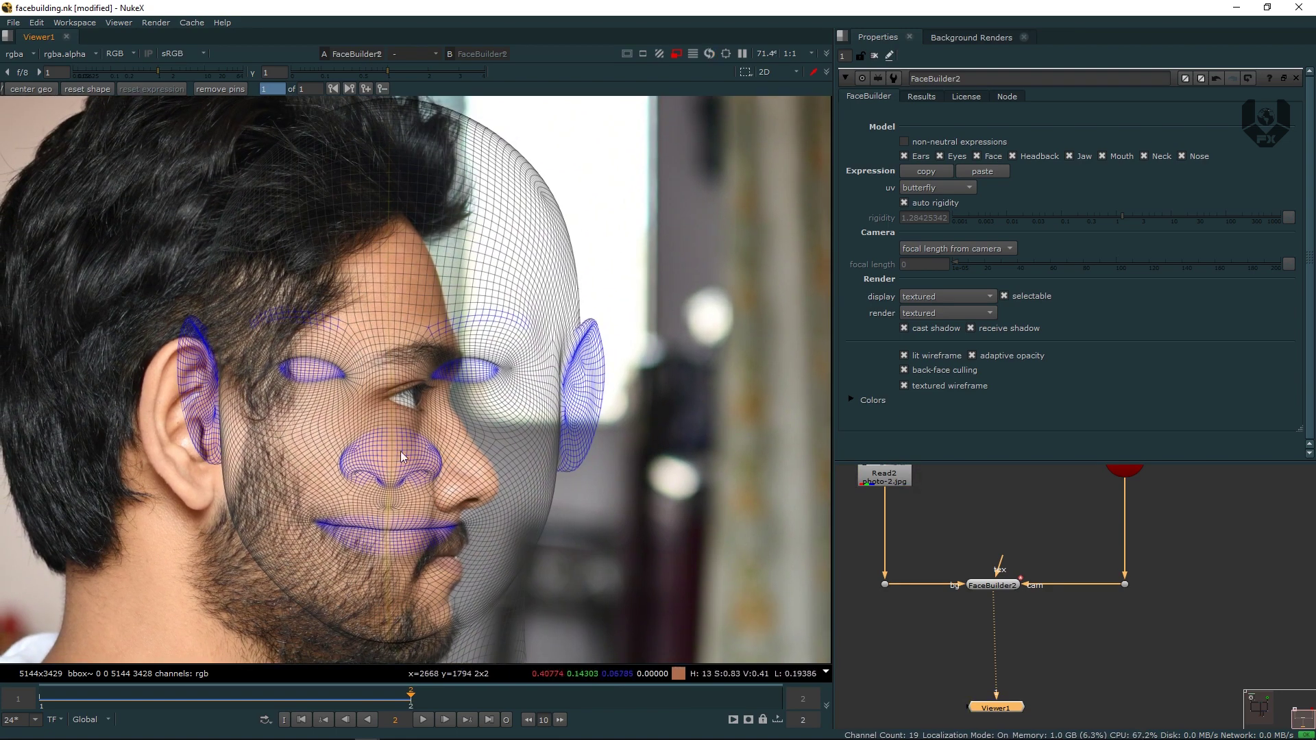
Pin the wireframe's nose tip to the subject's nose tip on the profile photo.
scroll(403, 383, up, 1)
scroll(400, 389, up, 1)
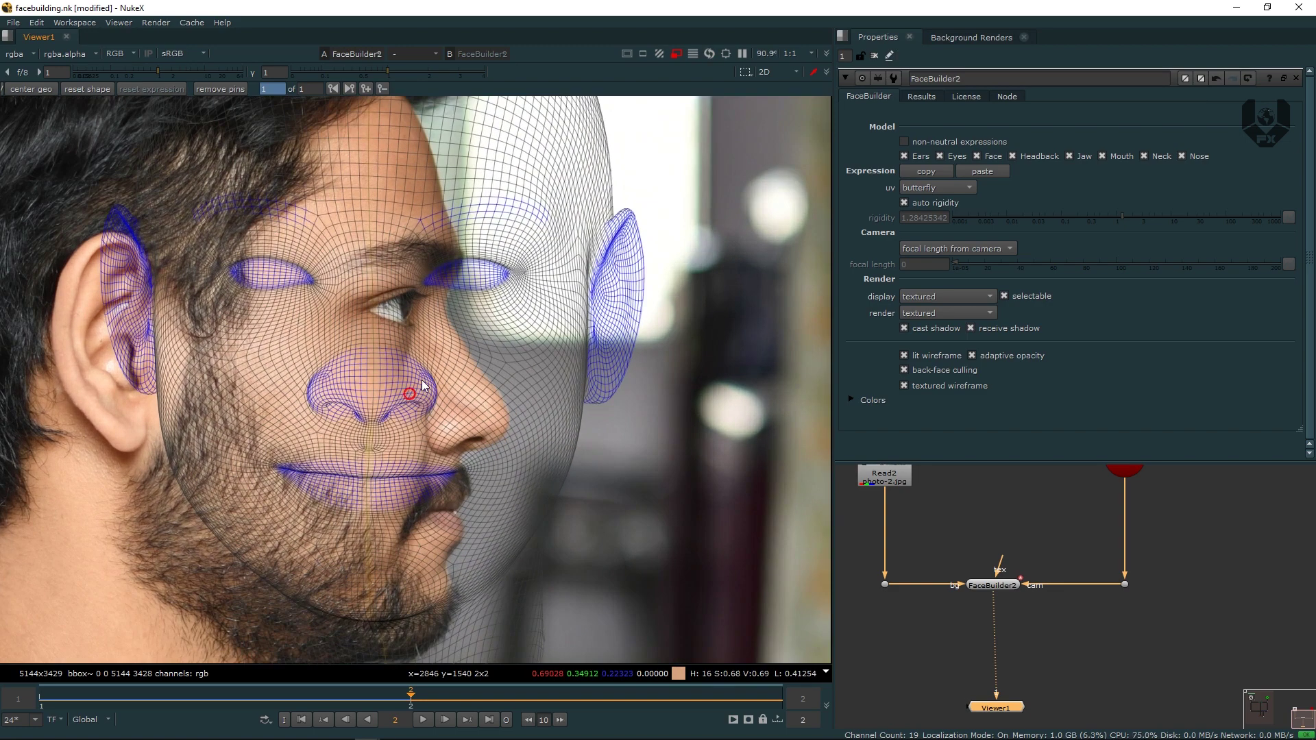
click(393, 430)
scroll(393, 430, up, 2)
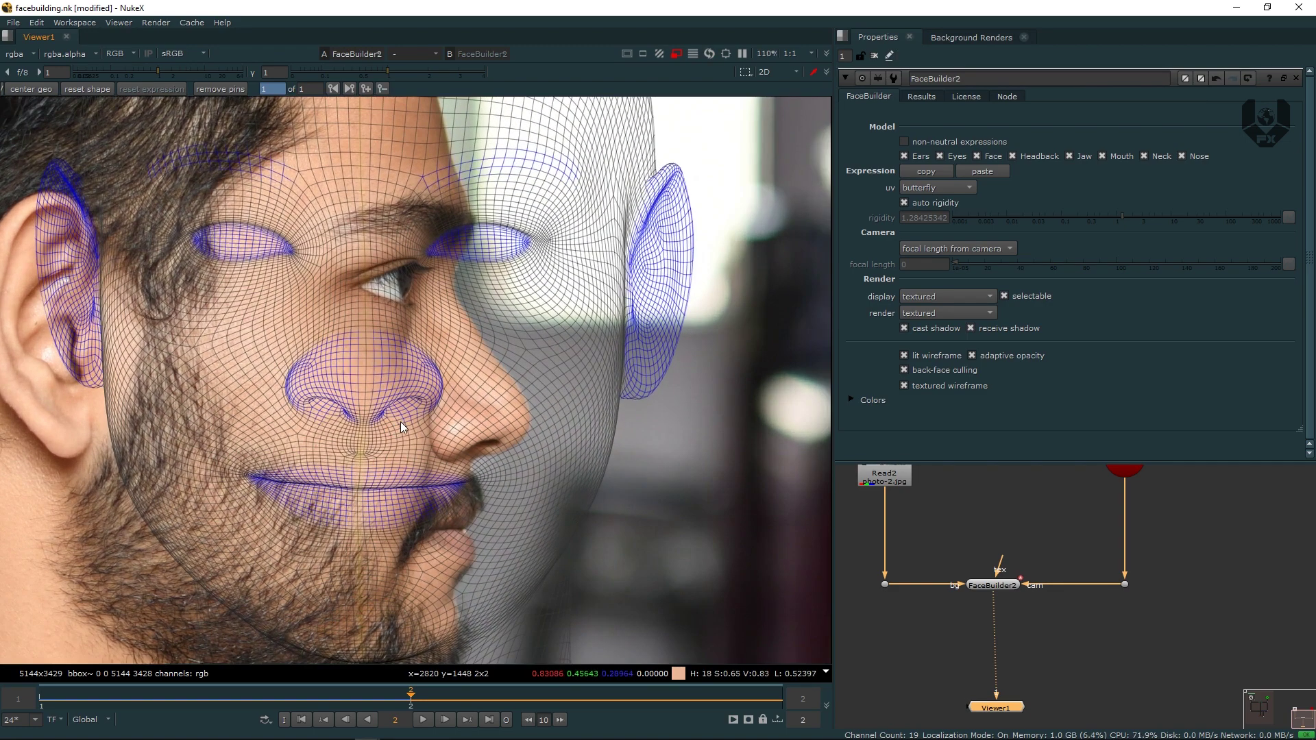
drag(368, 398, 531, 415)
middle_drag(512, 493, 508, 521)
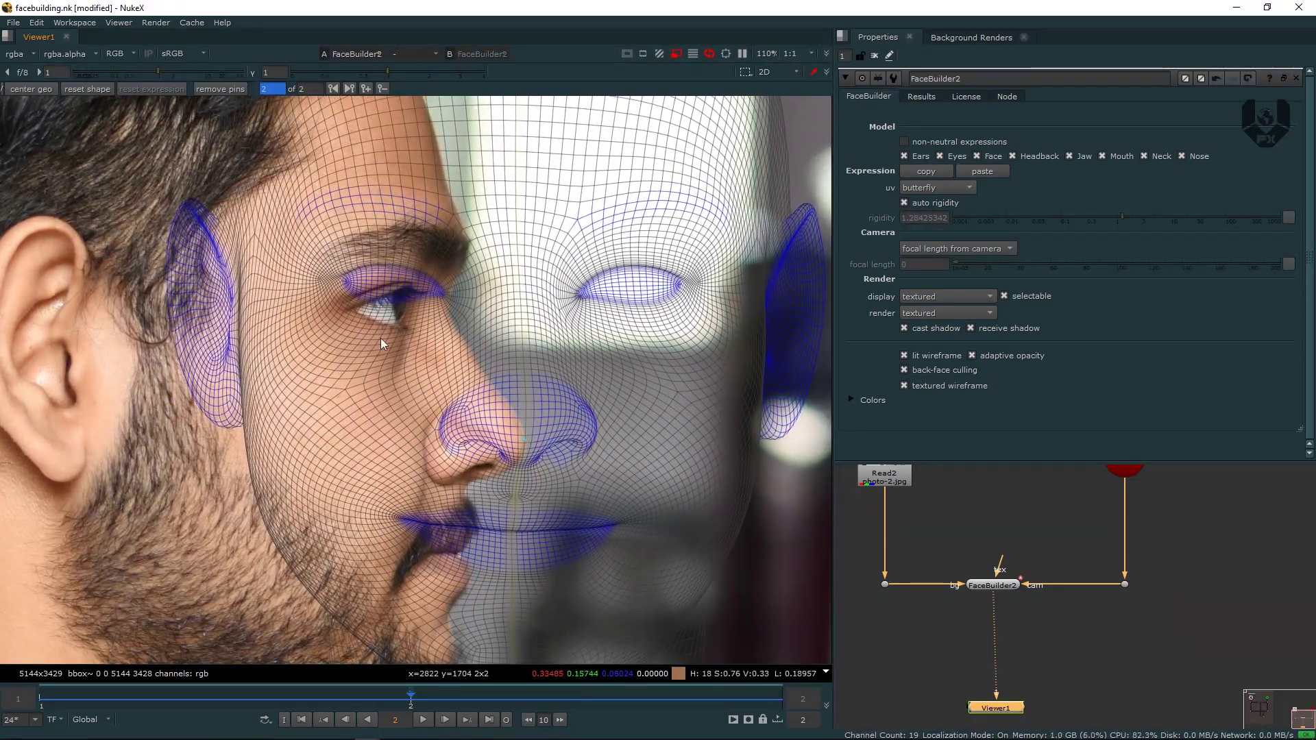
Pin the outer and inner corners of the visible eye so the head turns into profile.
scroll(385, 275, up, 4)
drag(348, 261, 370, 315)
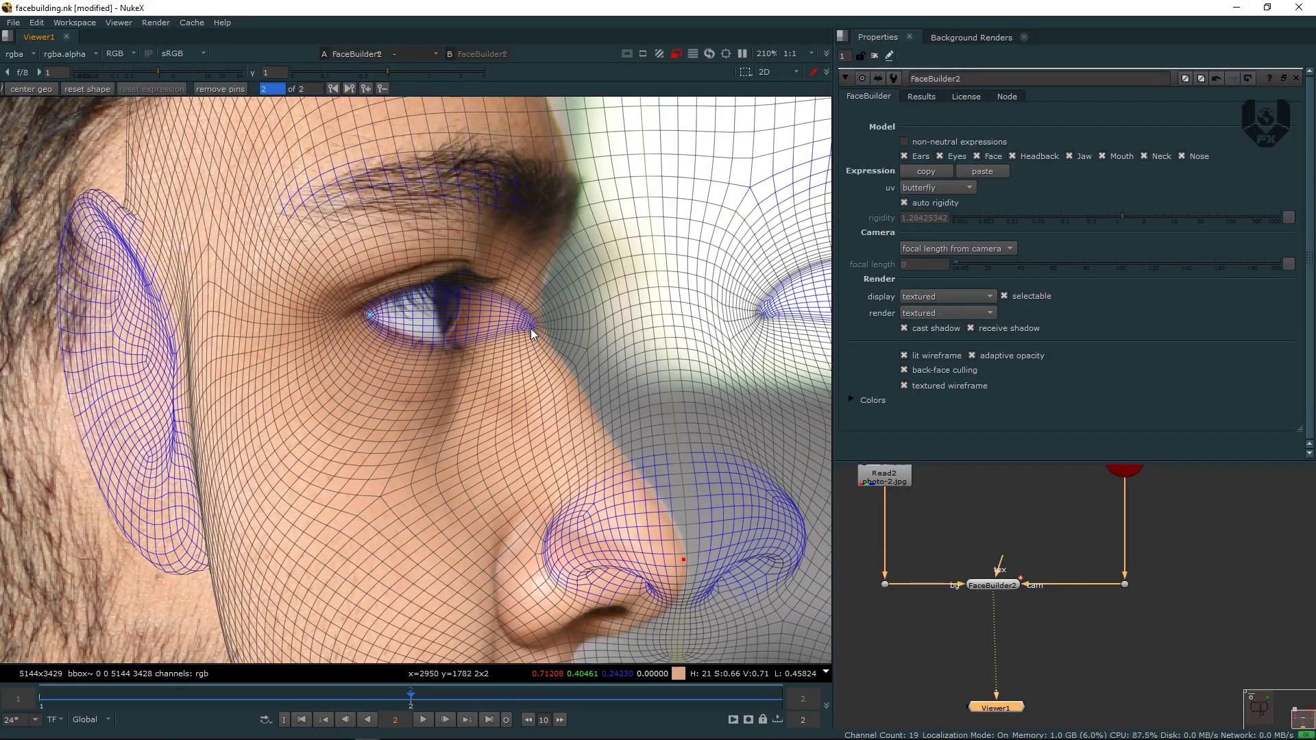
drag(532, 325, 458, 335)
Align the wireframe ear with the photo by pinning the ear canal, the top of the ear and its back edge.
middle_drag(511, 350, 467, 417)
middle_drag(511, 274, 499, 348)
scroll(507, 357, down, 1)
middle_drag(525, 302, 521, 377)
scroll(521, 376, down, 1)
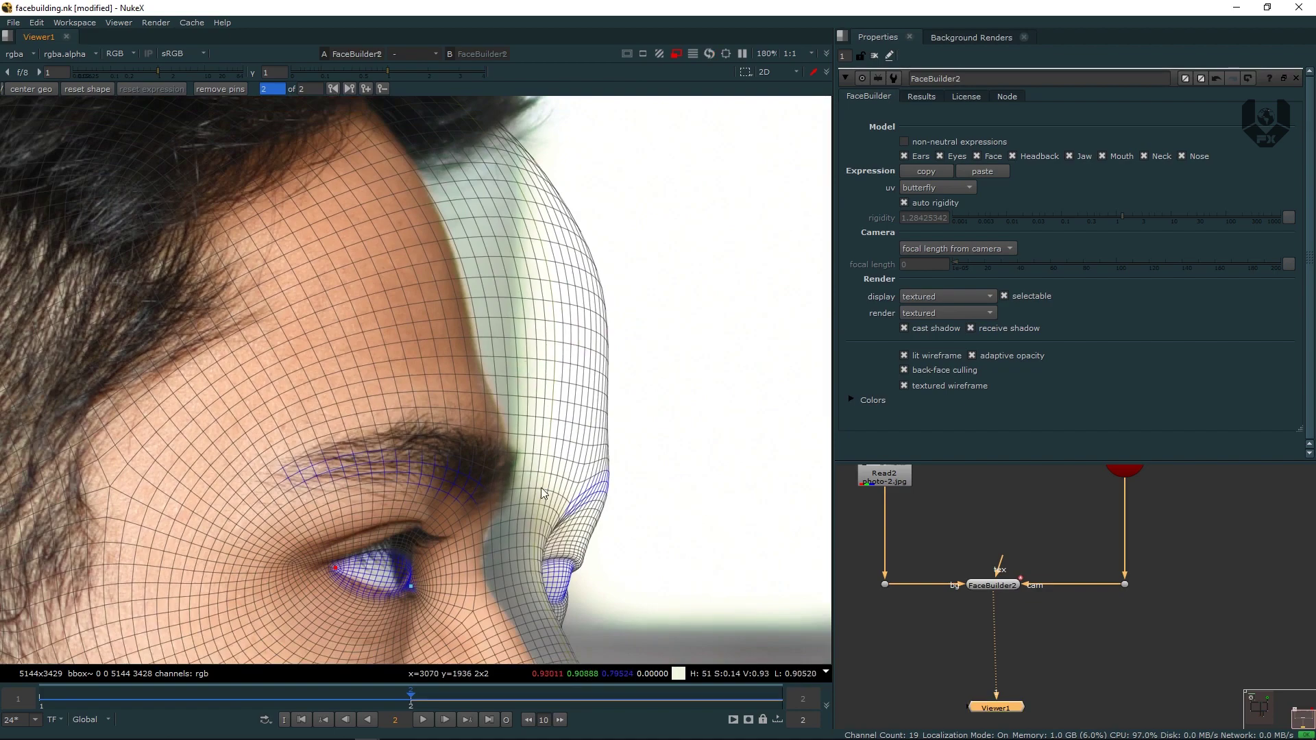
middle_drag(509, 572, 662, 292)
middle_drag(478, 394, 745, 427)
drag(326, 329, 259, 413)
drag(159, 244, 209, 172)
middle_drag(239, 508, 233, 421)
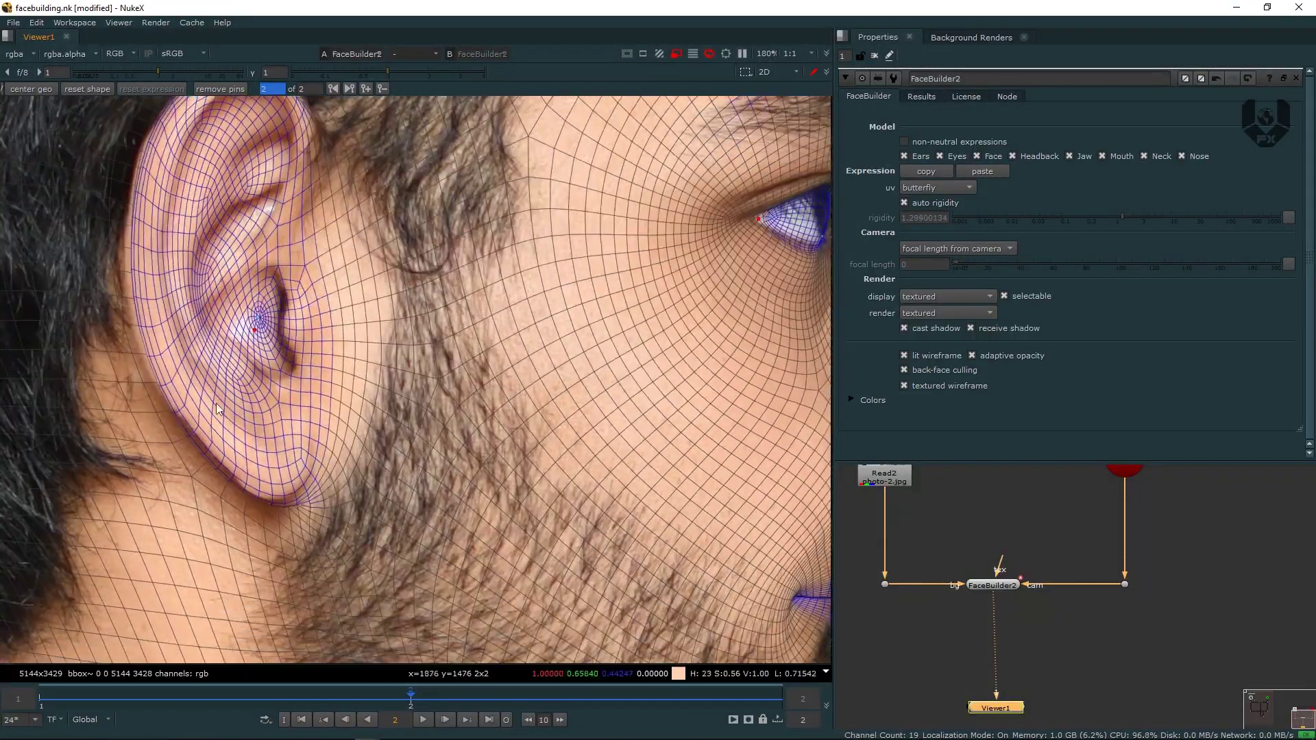
drag(150, 335, 146, 336)
drag(296, 341, 297, 340)
Pin the upper lip, mouth line and lower lip to the profile photo.
middle_drag(590, 290, 376, 372)
scroll(432, 343, down, 2)
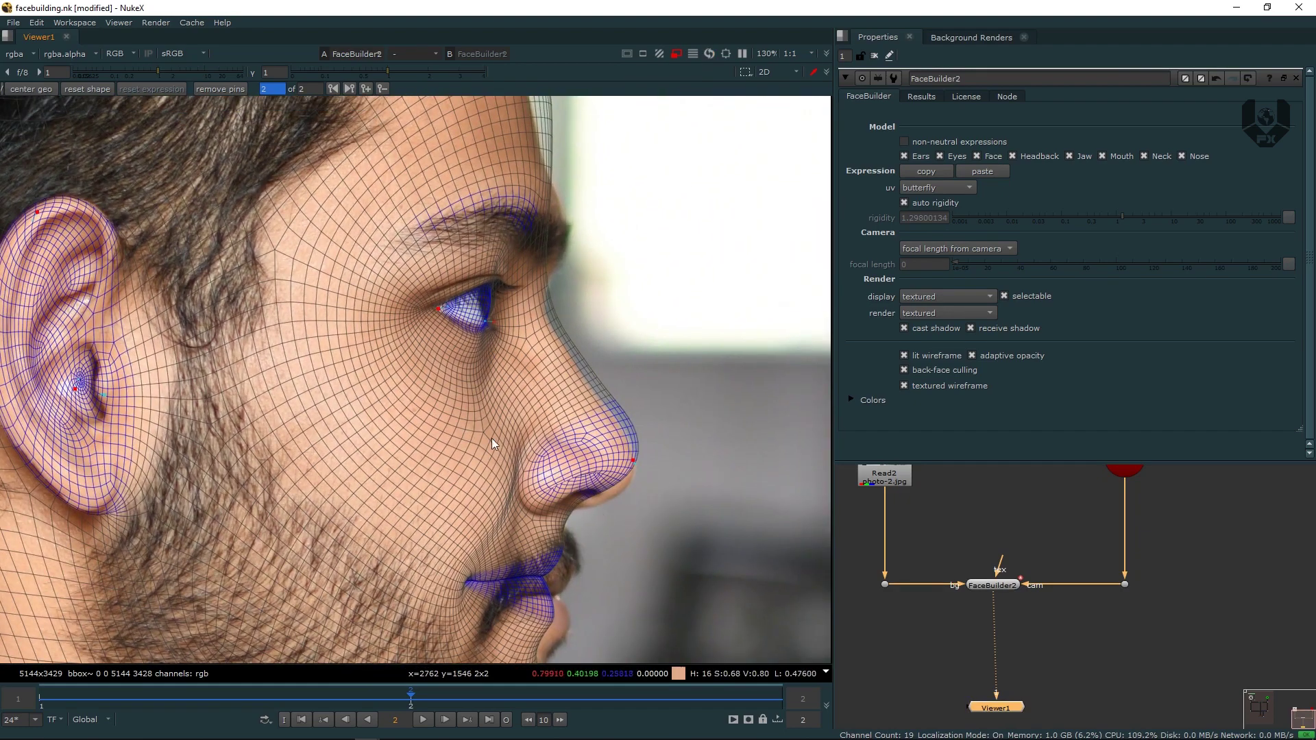
middle_drag(547, 591, 498, 421)
scroll(502, 418, up, 3)
drag(484, 429, 527, 407)
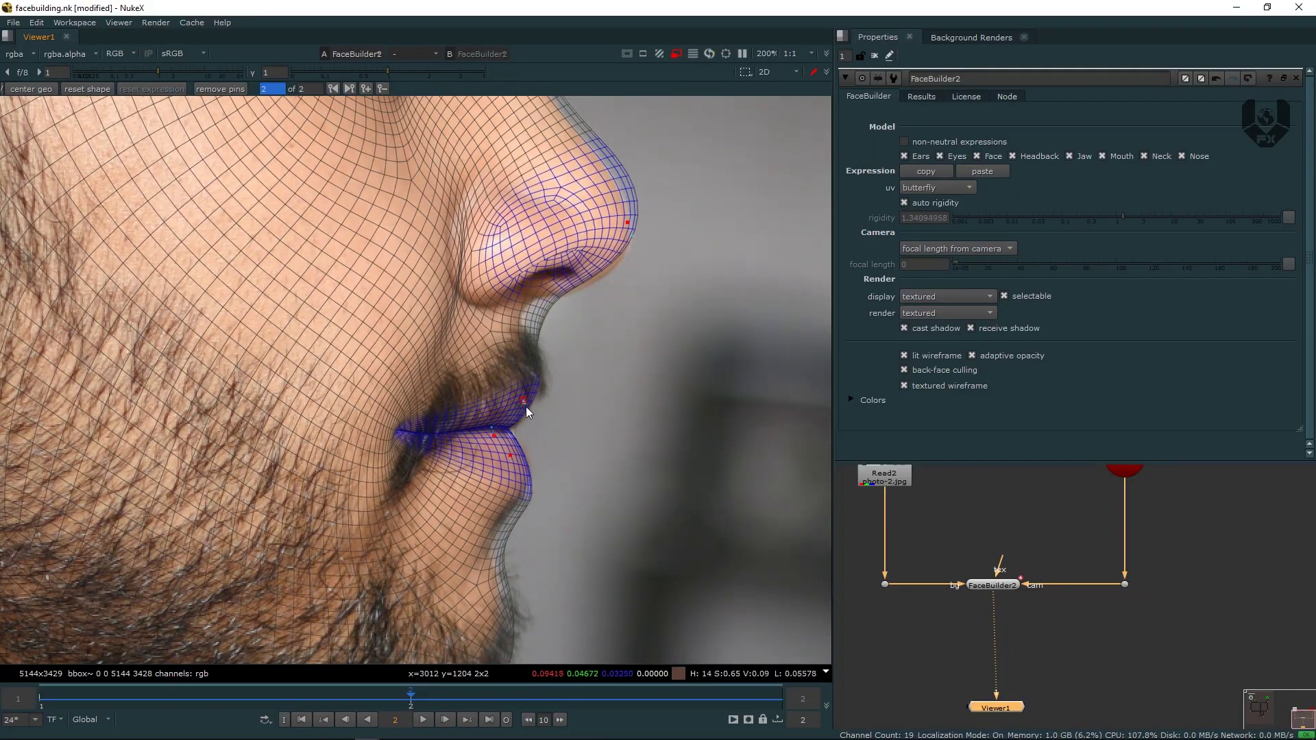
Refine the nose profile by adjusting the tip pin and adding pins at the nostril and the base of the nose.
middle_drag(544, 319, 498, 401)
drag(581, 302, 573, 319)
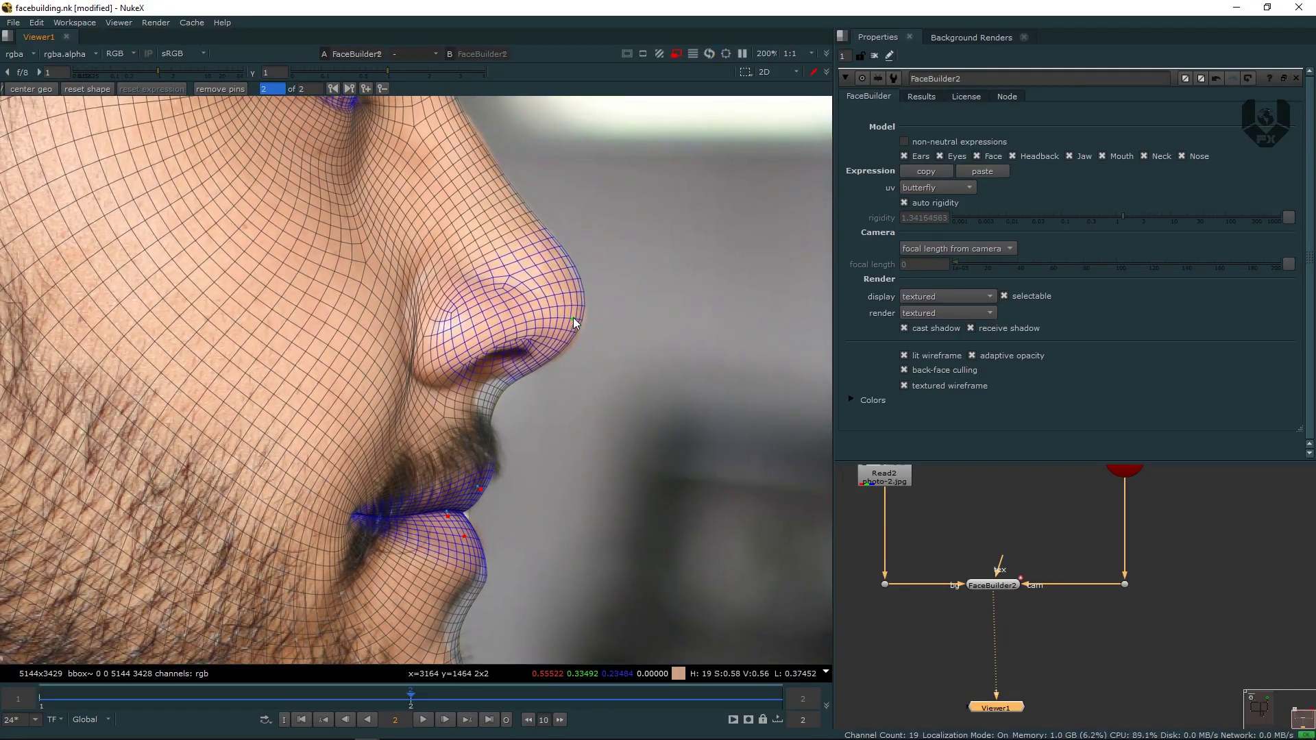
middle_drag(429, 253, 436, 373)
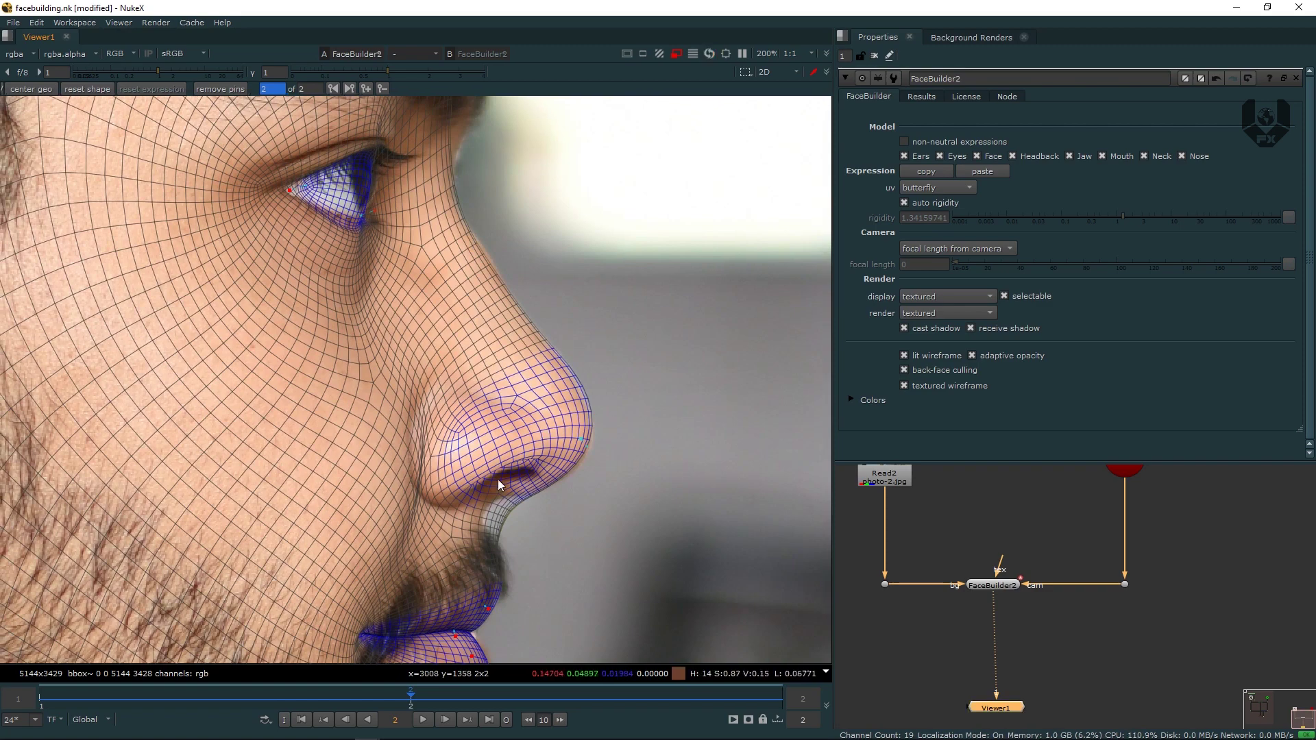
middle_drag(472, 433, 479, 345)
drag(499, 372, 477, 363)
click(494, 331)
drag(575, 294, 578, 305)
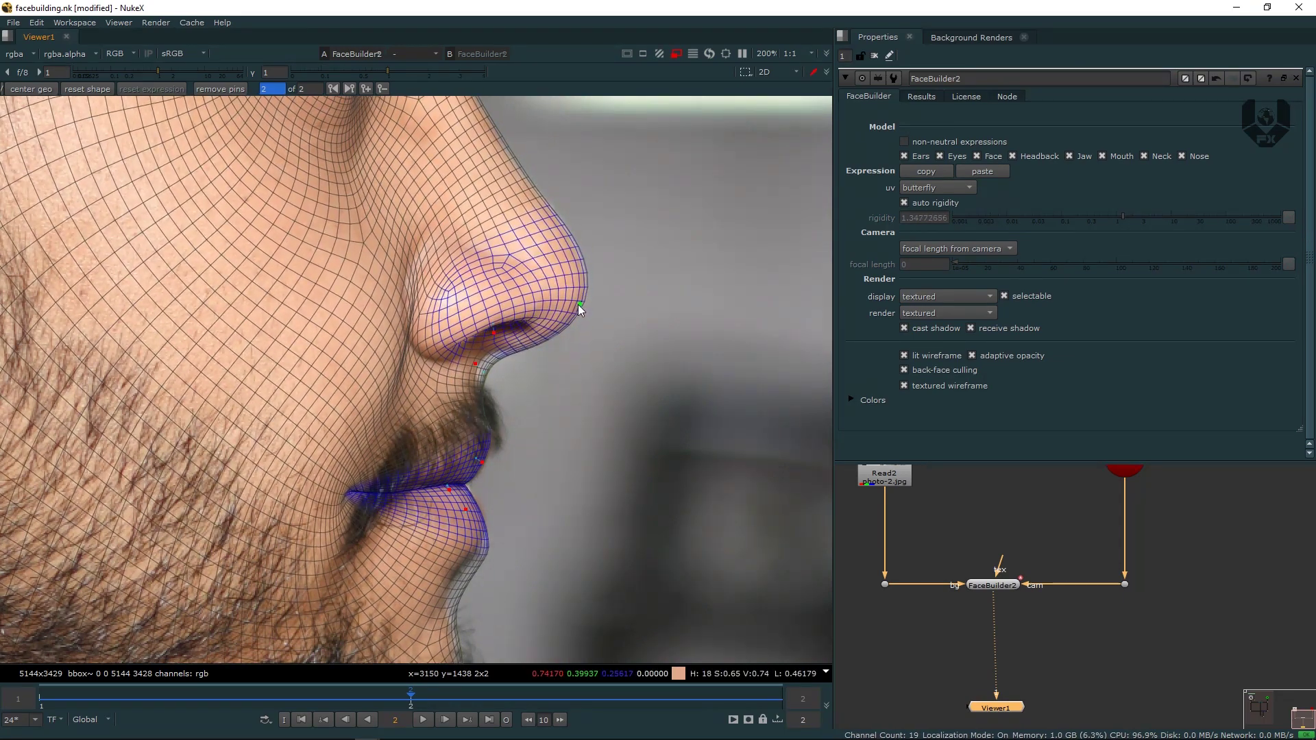
Pin the hollow above the chin and the lower lip edge, and adjust the upper lip pin to the photo.
middle_drag(460, 539, 469, 349)
drag(462, 427, 451, 409)
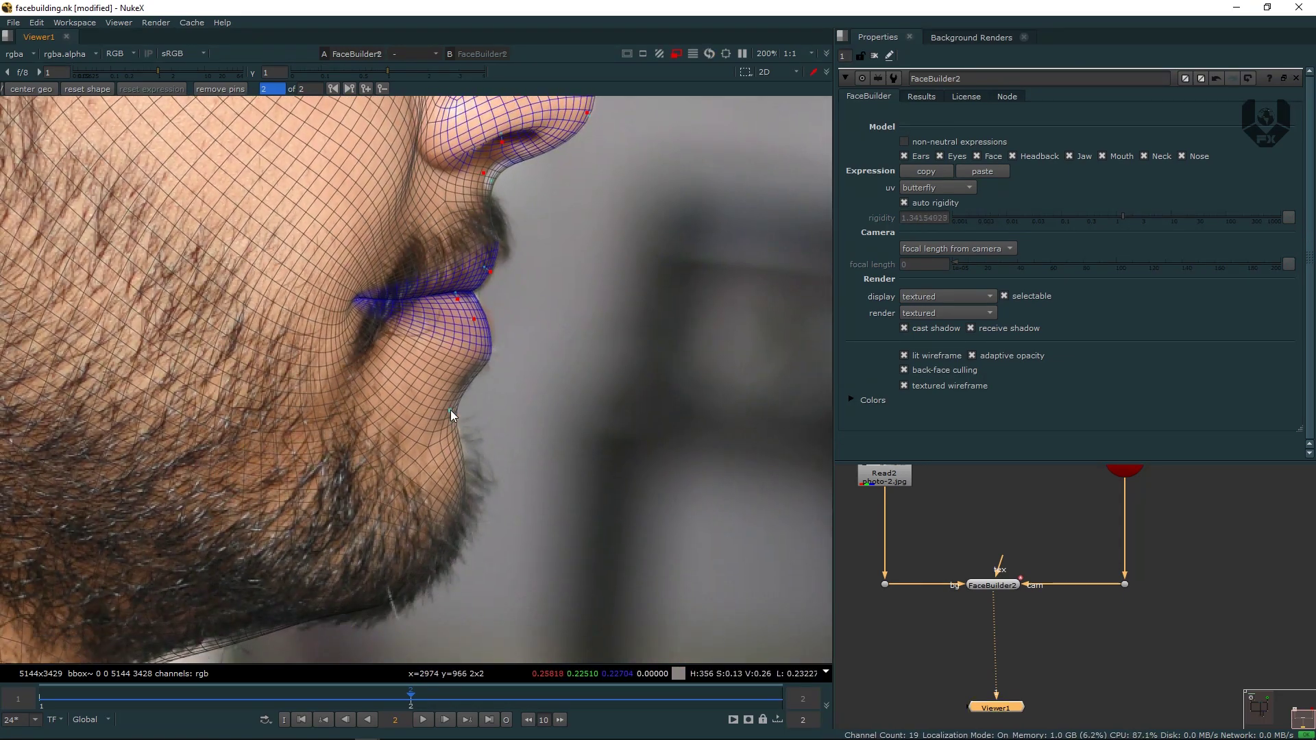
drag(488, 349, 492, 342)
middle_drag(499, 293, 499, 359)
drag(490, 337, 494, 342)
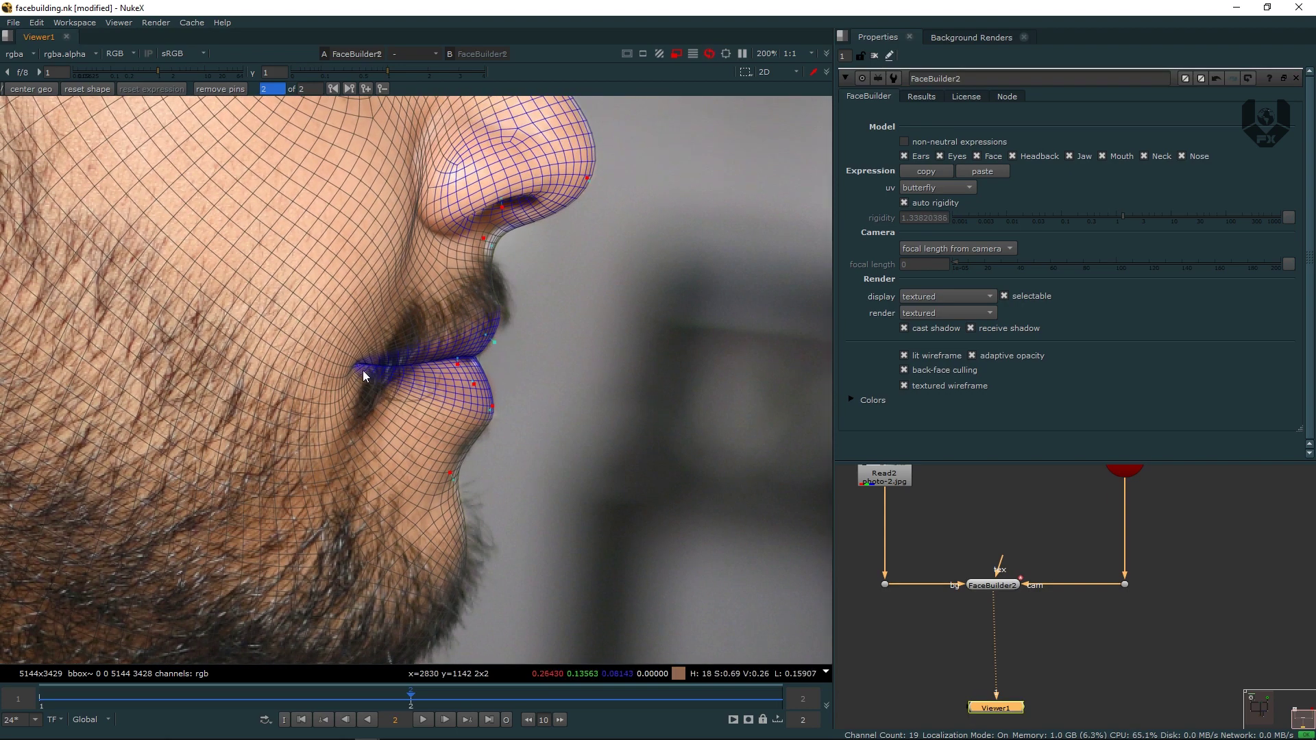
Pin the front of the neck and the point where the jaw meets the neck to the photo outline.
middle_drag(294, 512, 430, 291)
middle_drag(232, 557, 283, 414)
scroll(302, 501, down, 1)
drag(293, 506, 229, 521)
drag(316, 398, 323, 390)
Pin the nape at the hairline and the lower back of the neck, and fine-tune the earlobe.
middle_drag(332, 356, 697, 426)
mouse_move(228, 456)
middle_down()
mouse_move(255, 470)
mouse_move(331, 656)
middle_up()
scroll(199, 423, down, 2)
click(219, 417)
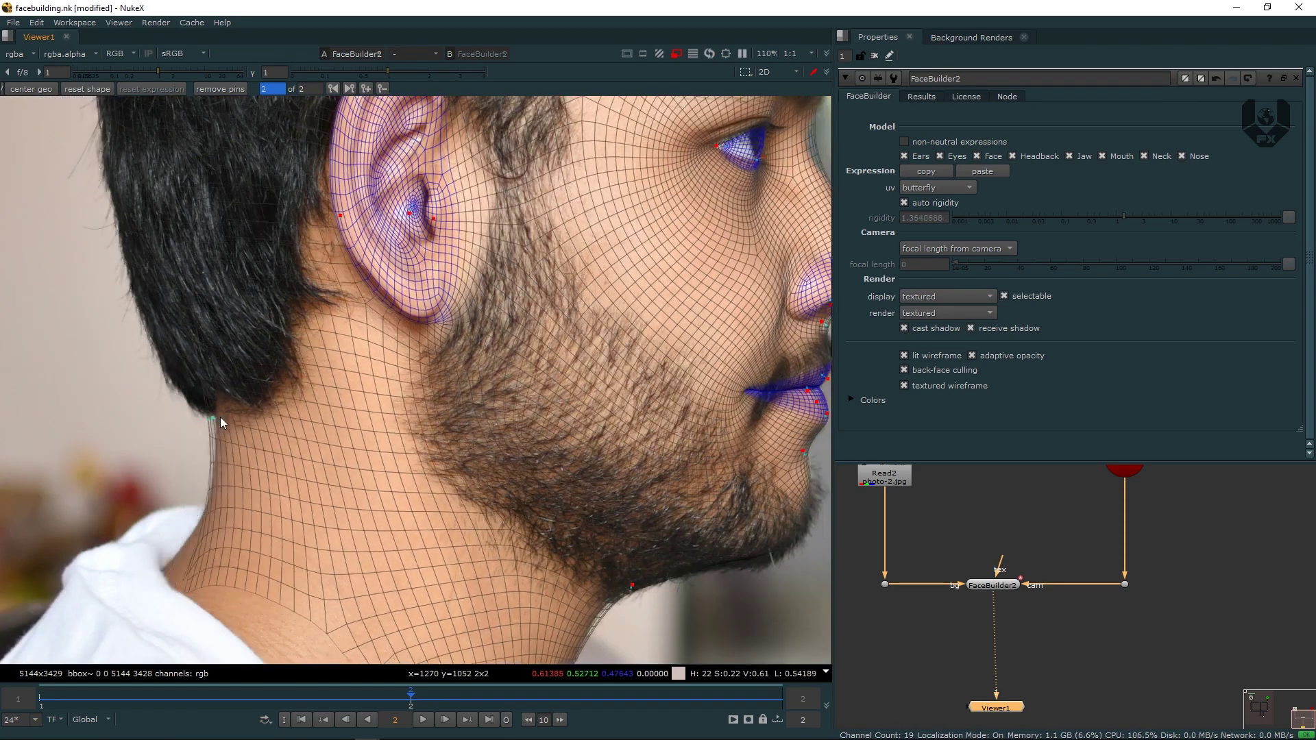
drag(200, 576, 187, 569)
middle_drag(279, 360, 225, 500)
drag(342, 440, 346, 437)
Fit the upper forehead, brow ridge, inner eye area and nose bridge to the profile outline with pins.
middle_drag(582, 329, 357, 431)
middle_drag(571, 180, 523, 289)
middle_drag(485, 387, 492, 384)
drag(496, 248, 439, 269)
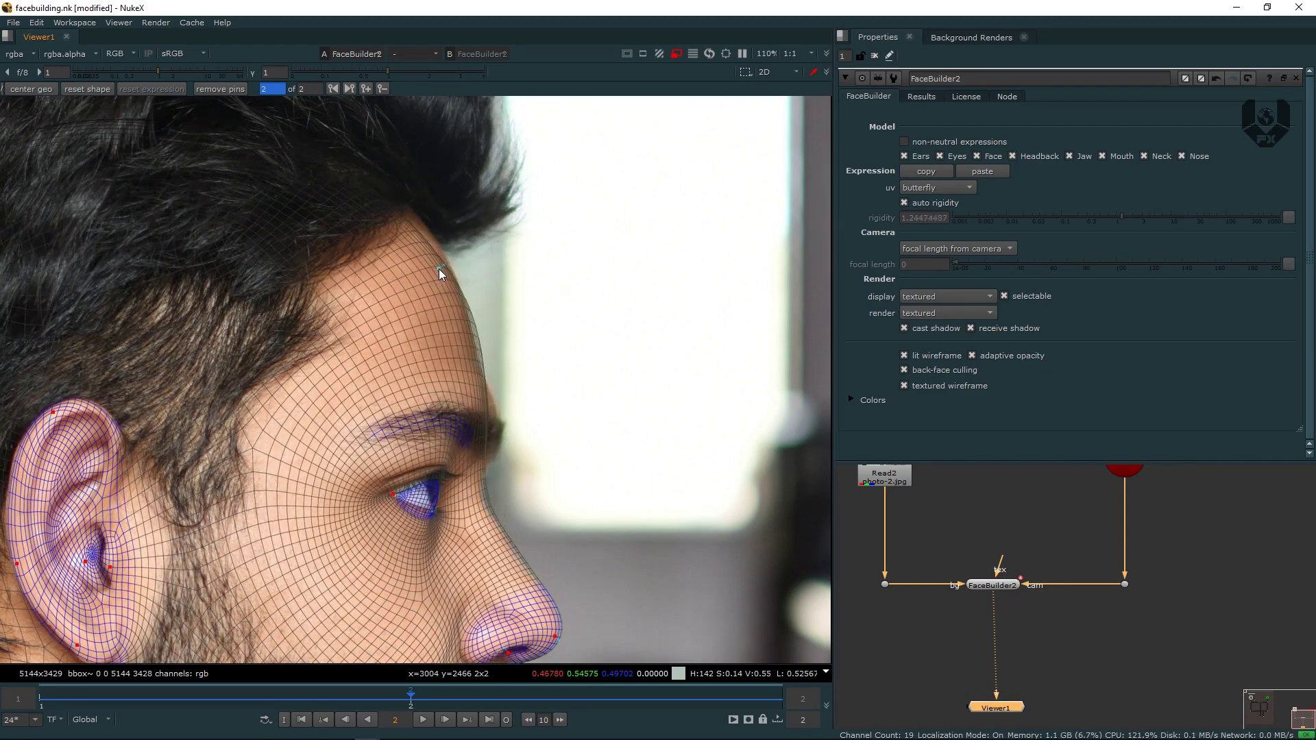
scroll(517, 382, up, 2)
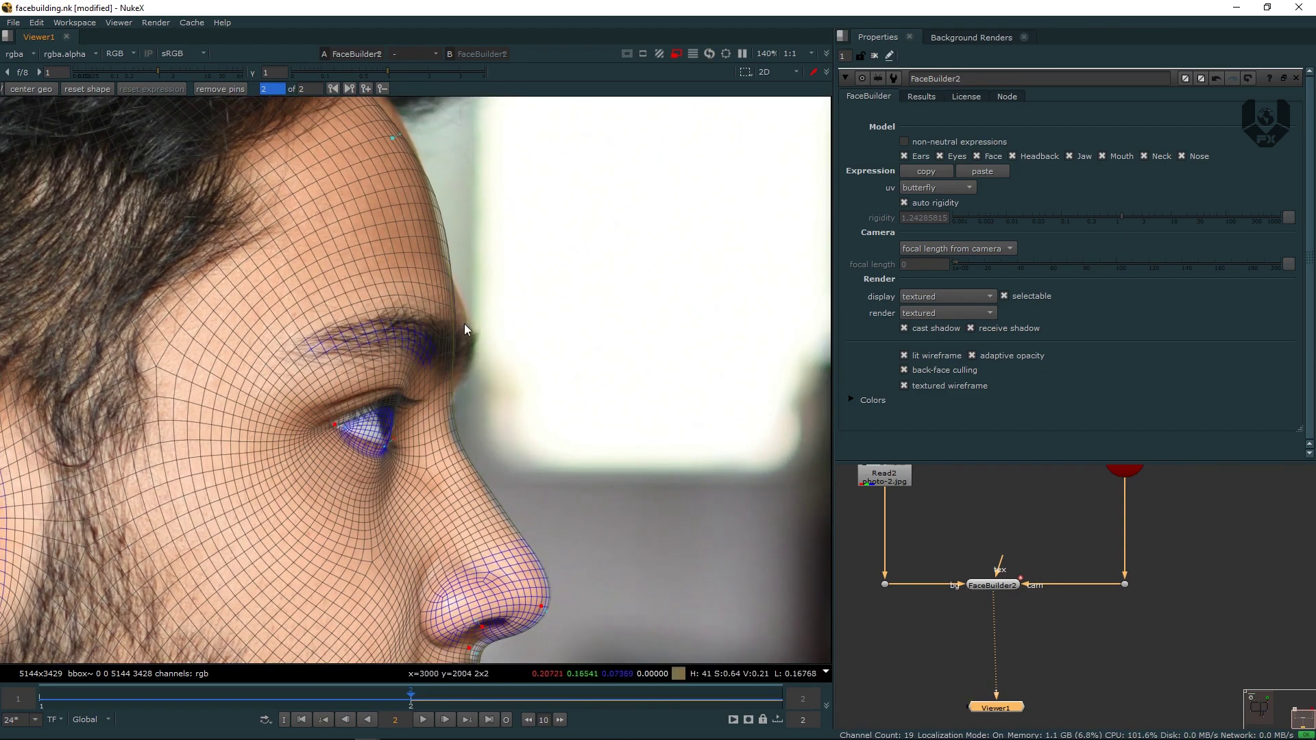
drag(463, 326, 472, 333)
drag(464, 418, 433, 418)
drag(463, 481, 472, 474)
Add pins on the skull under the hair and on the mid forehead, and adjust the brow ridge.
middle_drag(443, 230, 485, 375)
middle_drag(326, 290, 385, 405)
drag(359, 289, 374, 271)
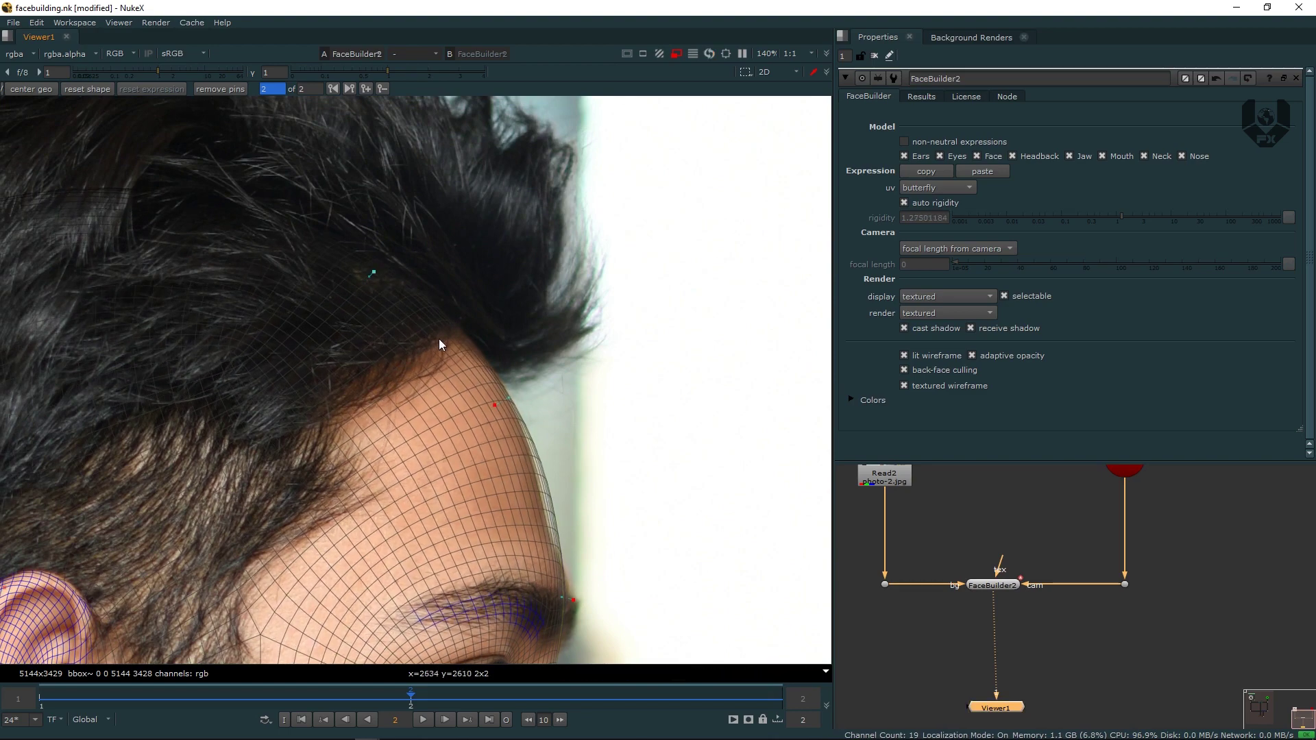
middle_drag(456, 425, 443, 365)
drag(537, 447, 529, 453)
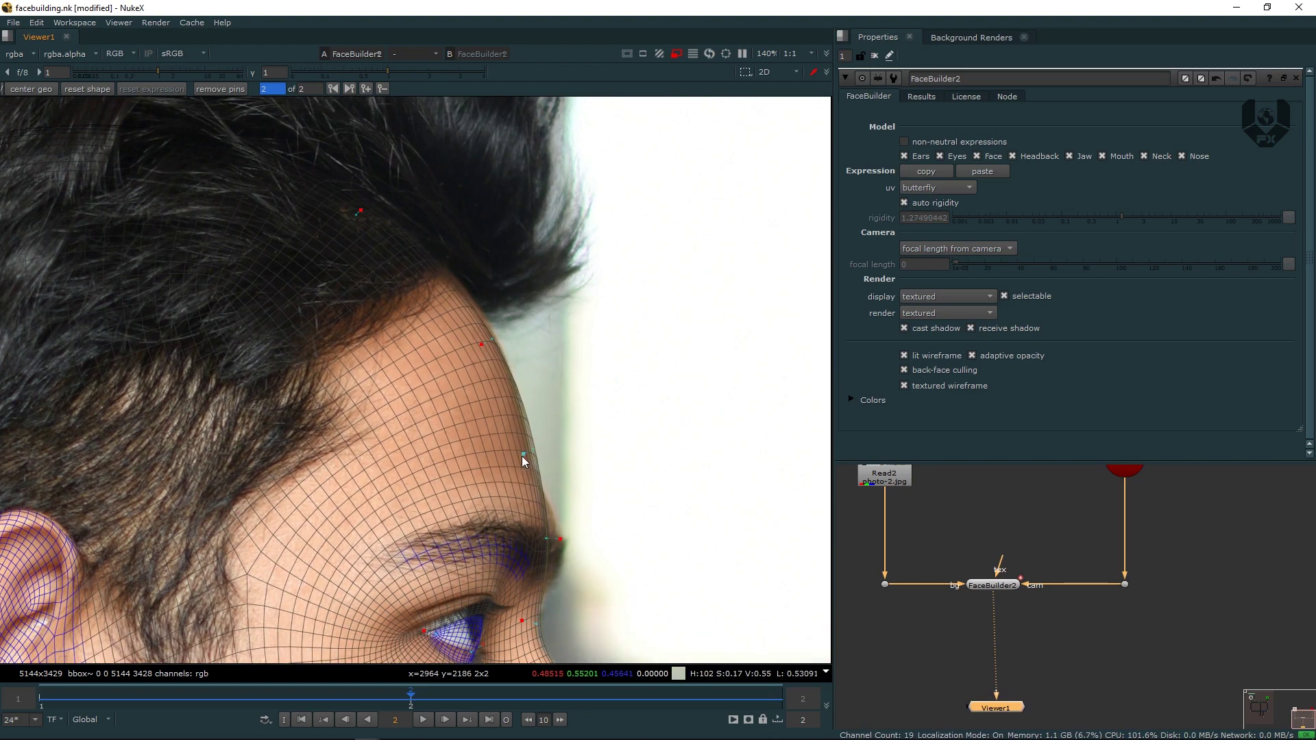
middle_drag(551, 550, 532, 414)
drag(530, 409, 558, 411)
Shape the visible eye with pins along the upper and lower lids, in front of the eye and at its outer corner.
middle_drag(440, 482, 428, 404)
scroll(428, 404, up, 3)
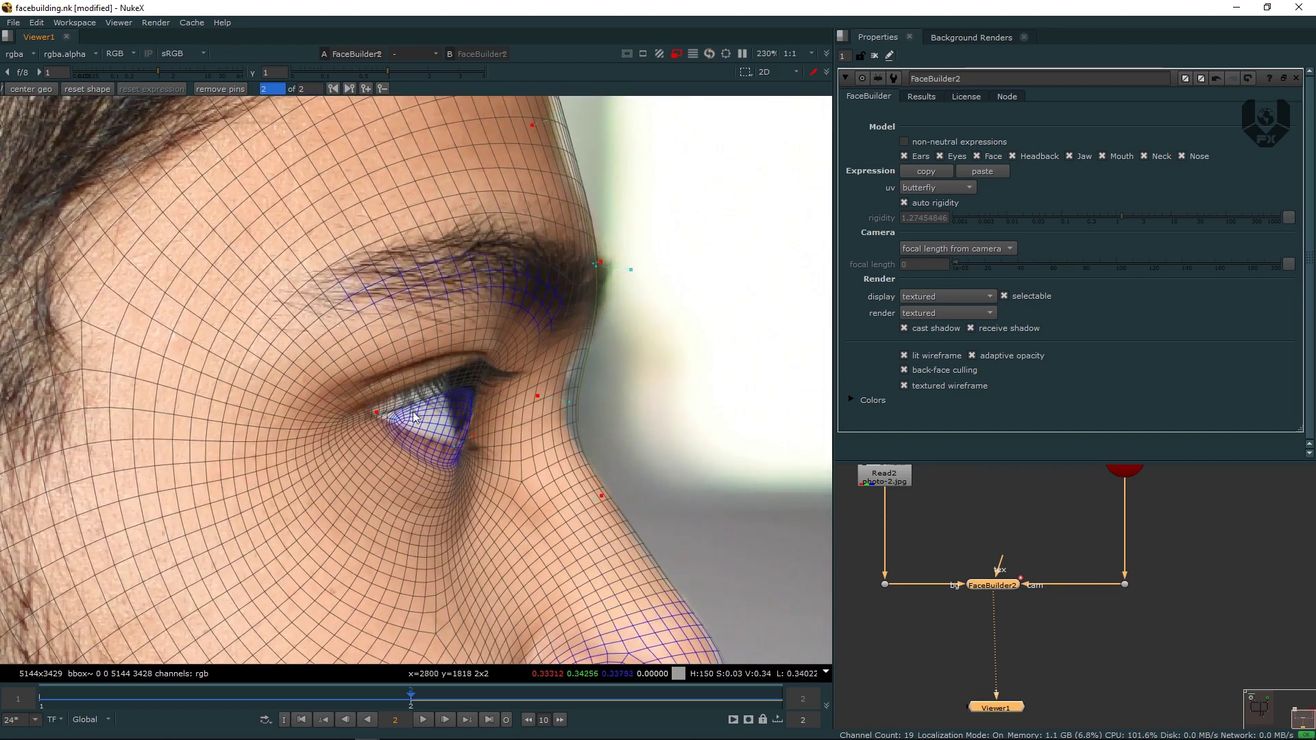
drag(393, 417, 367, 393)
drag(425, 462, 426, 438)
click(427, 424)
click(458, 378)
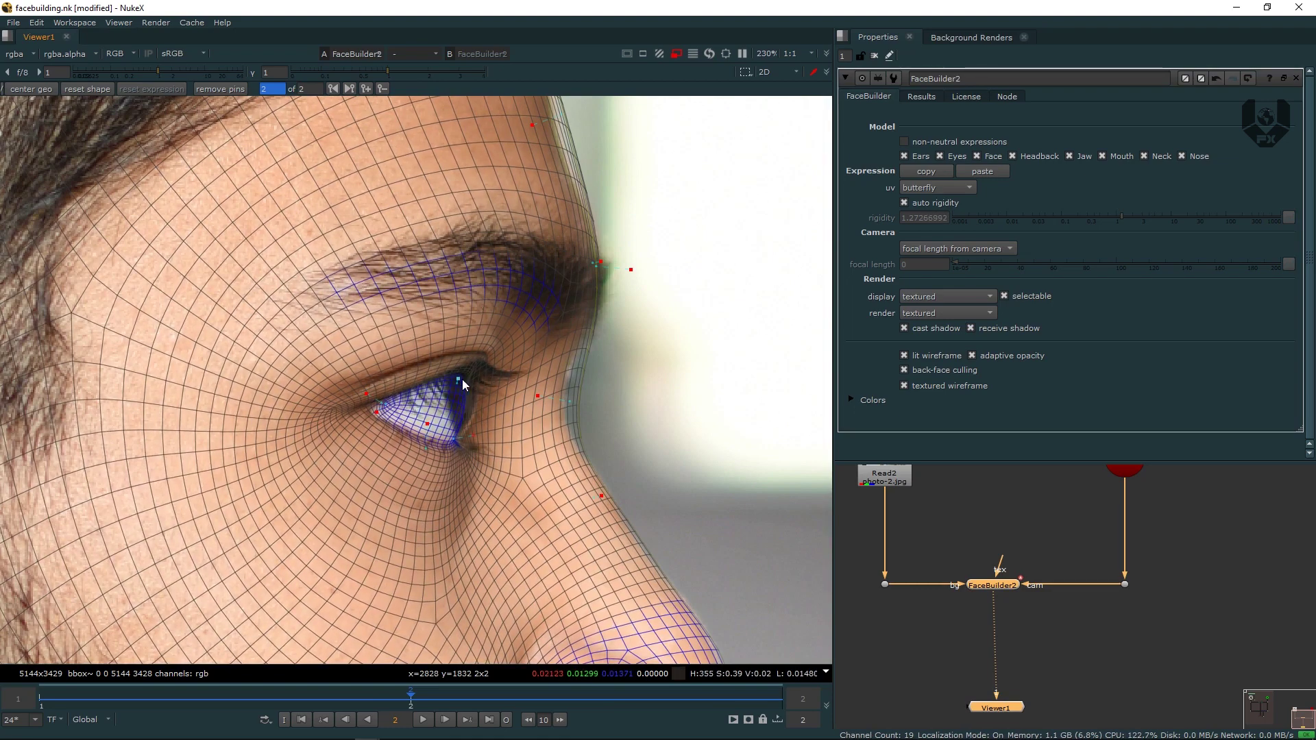
drag(574, 404, 494, 402)
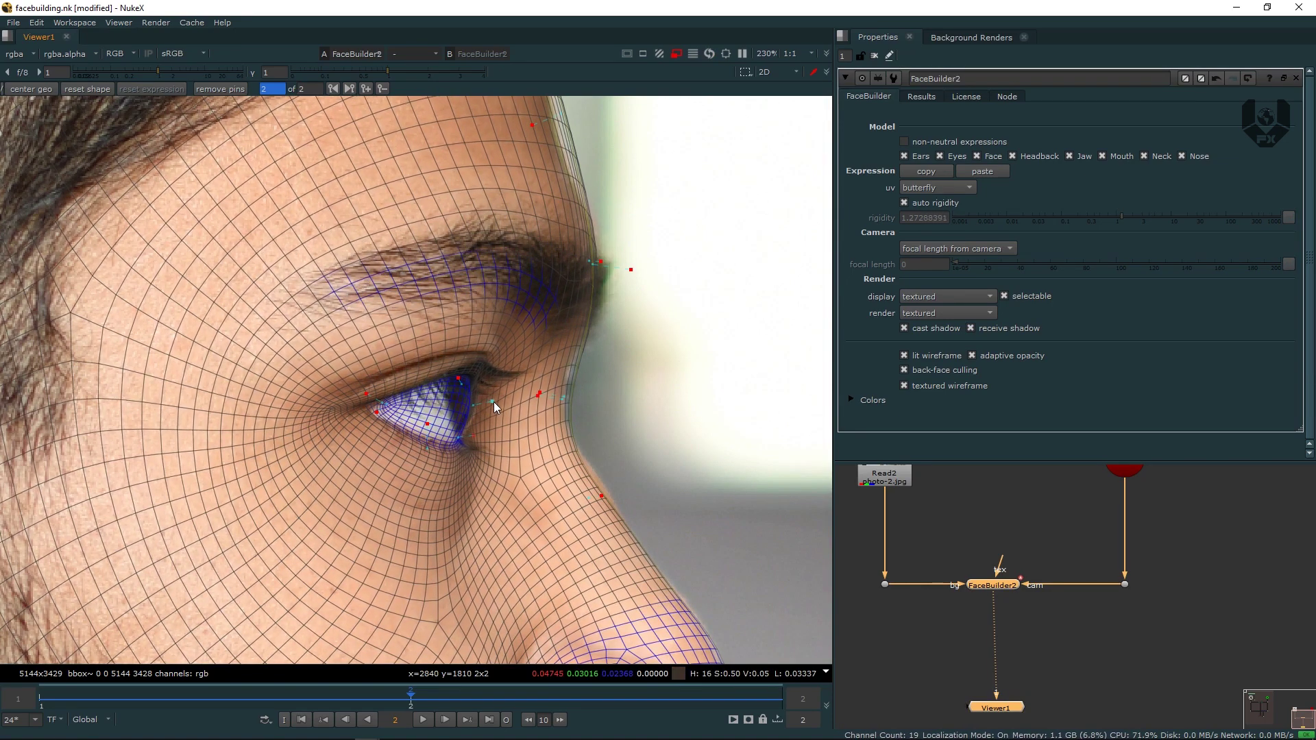
click(435, 447)
drag(382, 410, 371, 406)
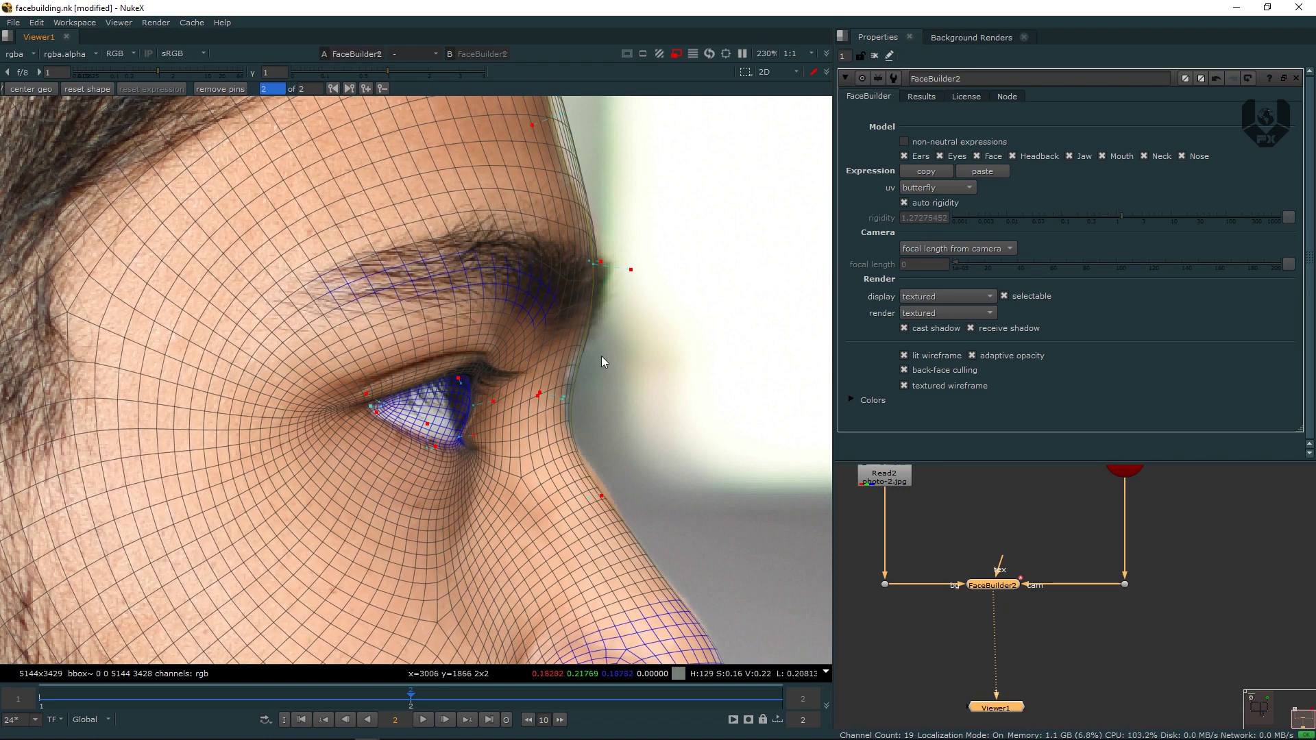
Return to frame 1 and pull the middle of the mouth line up to match the lips on the front photo.
scroll(593, 372, down, 5)
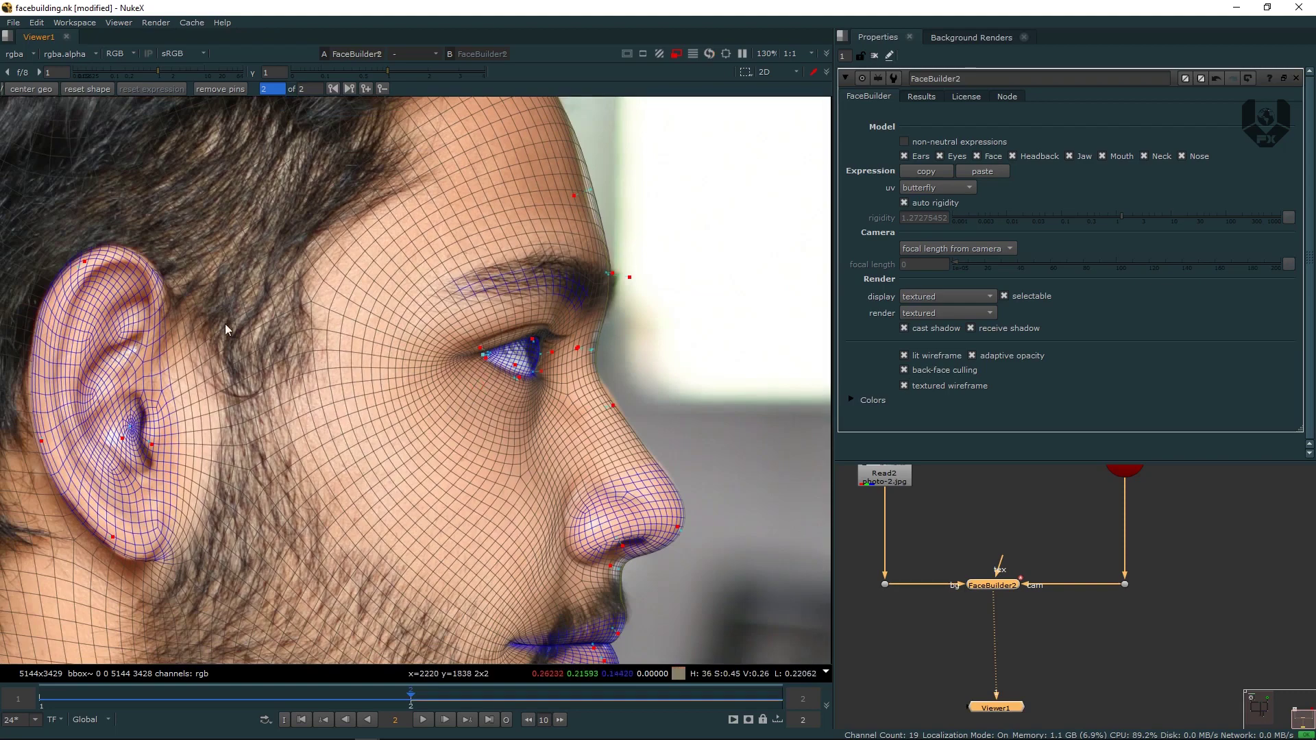
middle_drag(543, 176, 552, 258)
scroll(552, 259, down, 1)
scroll(577, 400, down, 3)
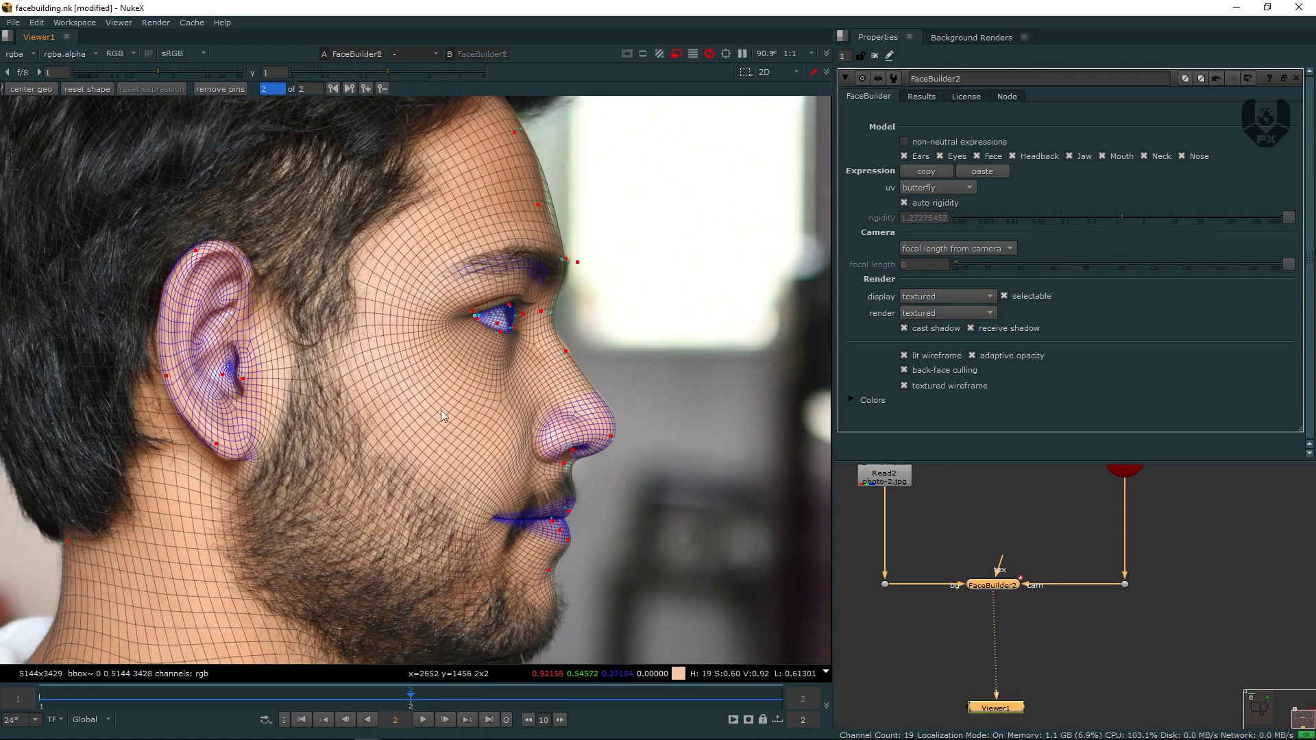
middle_drag(488, 358, 478, 386)
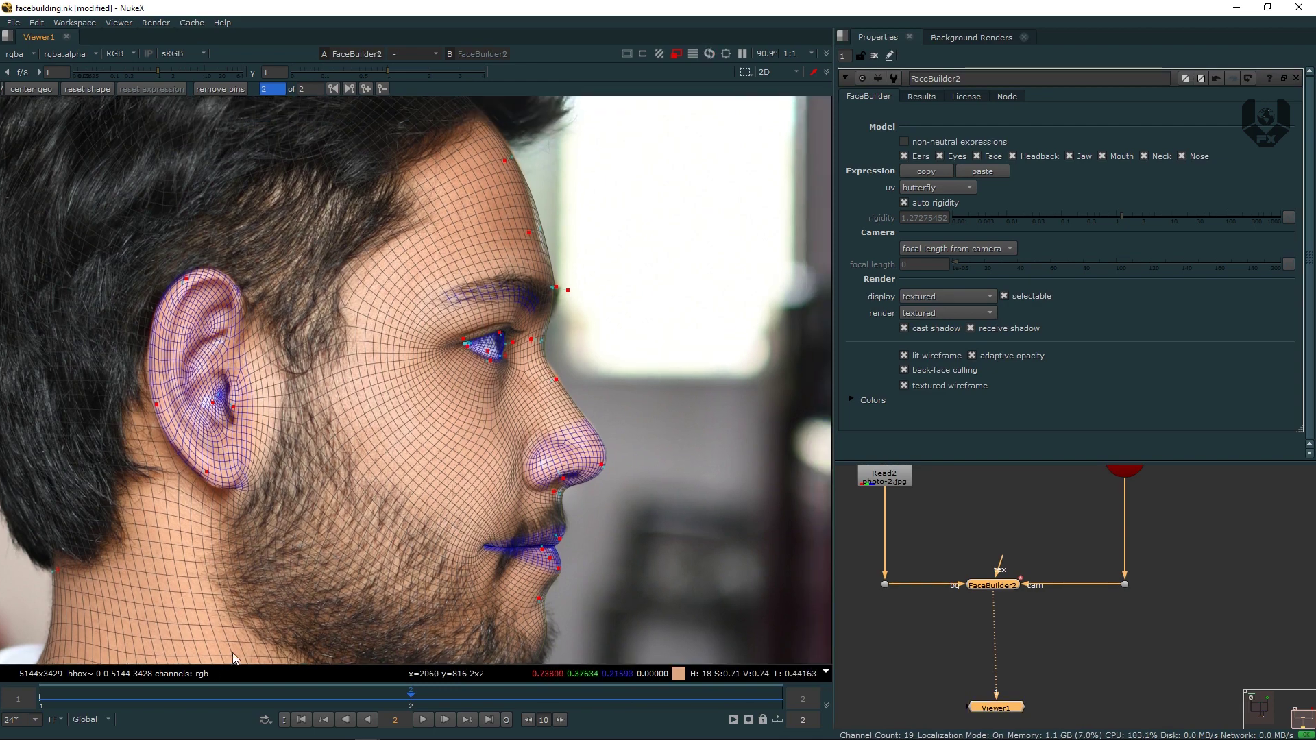
click(56, 695)
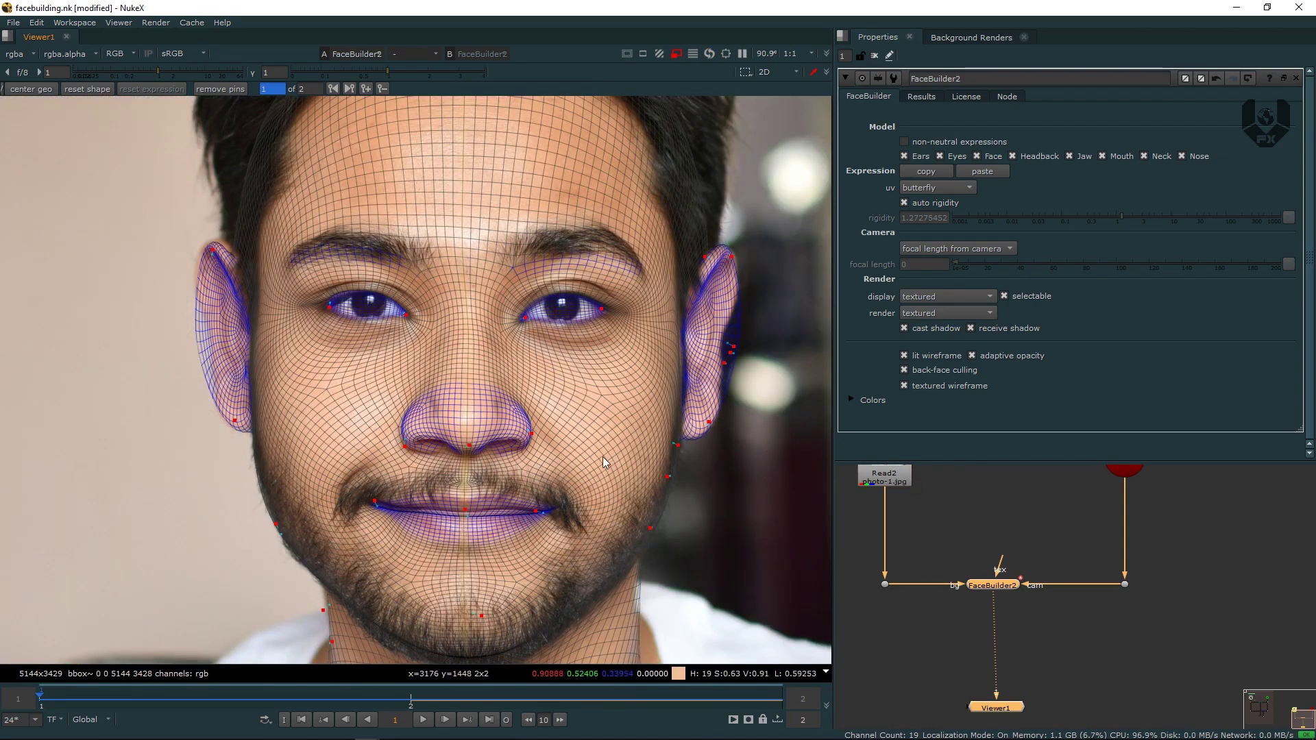
middle_drag(469, 514, 488, 518)
scroll(488, 518, up, 6)
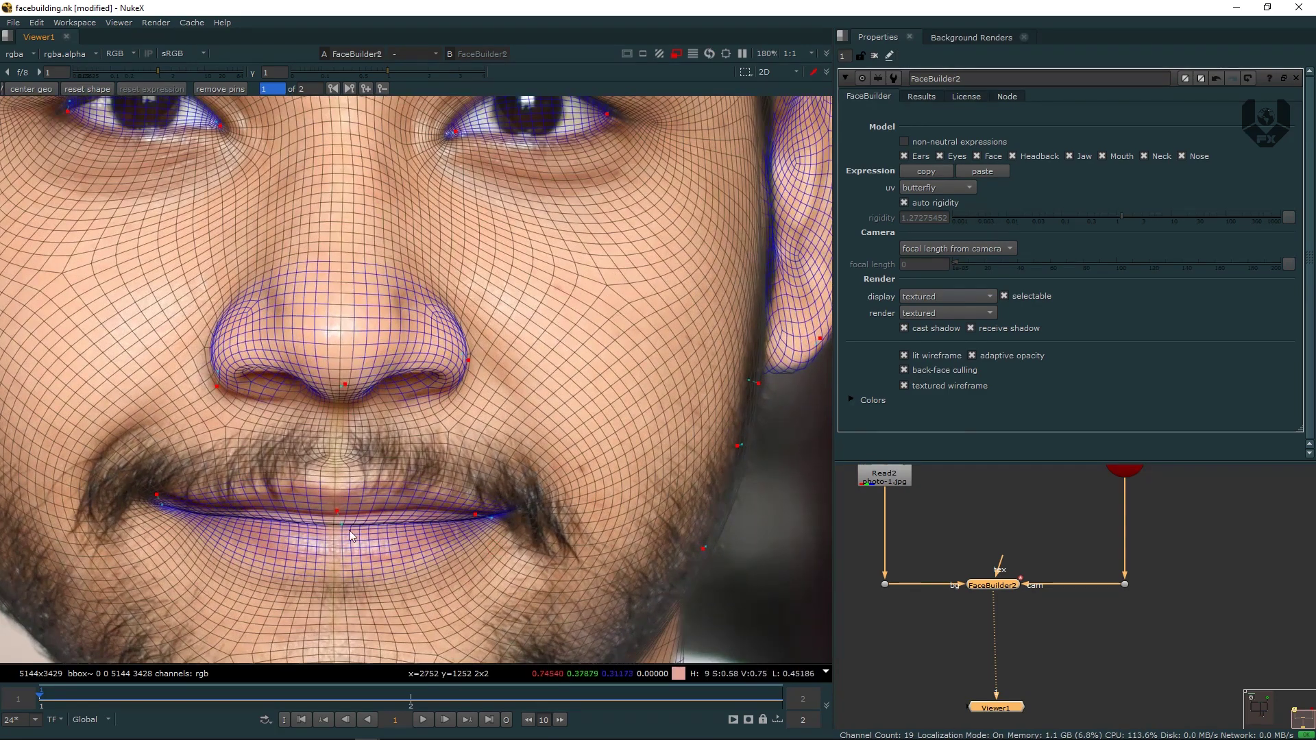
drag(340, 524, 340, 499)
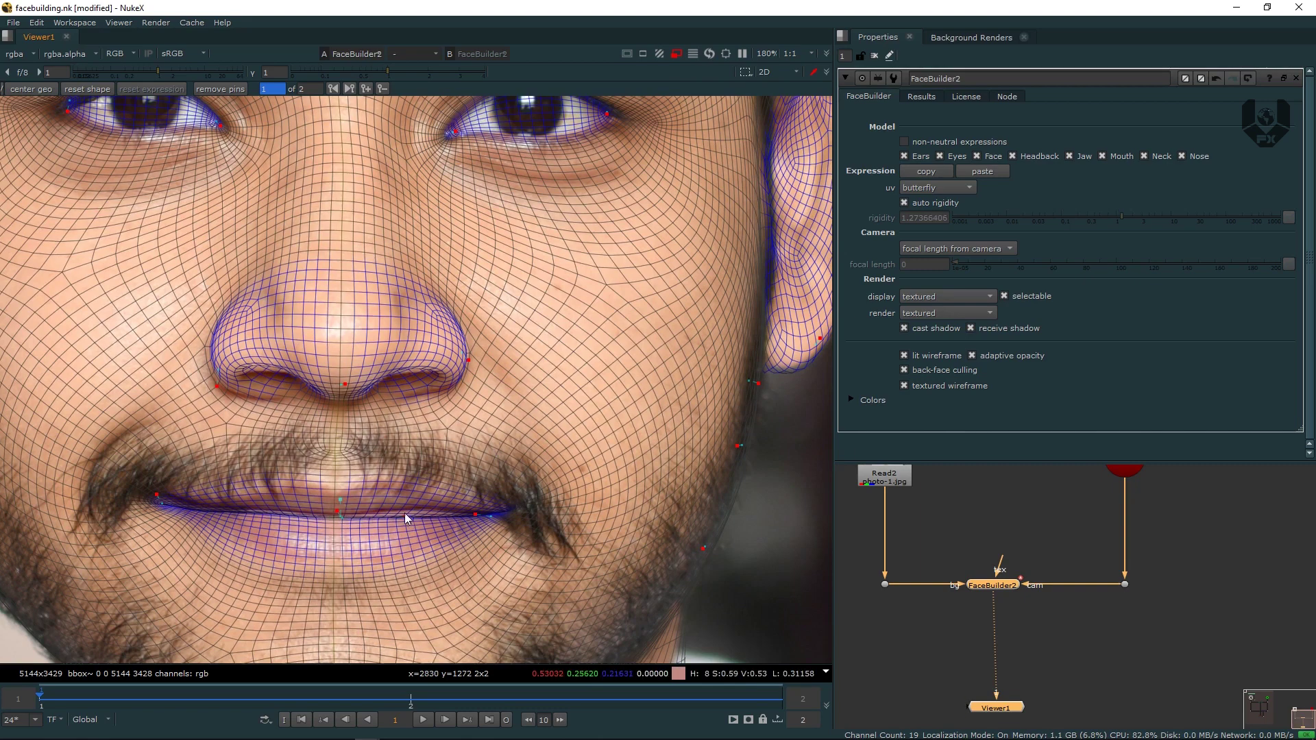
scroll(406, 499, down, 4)
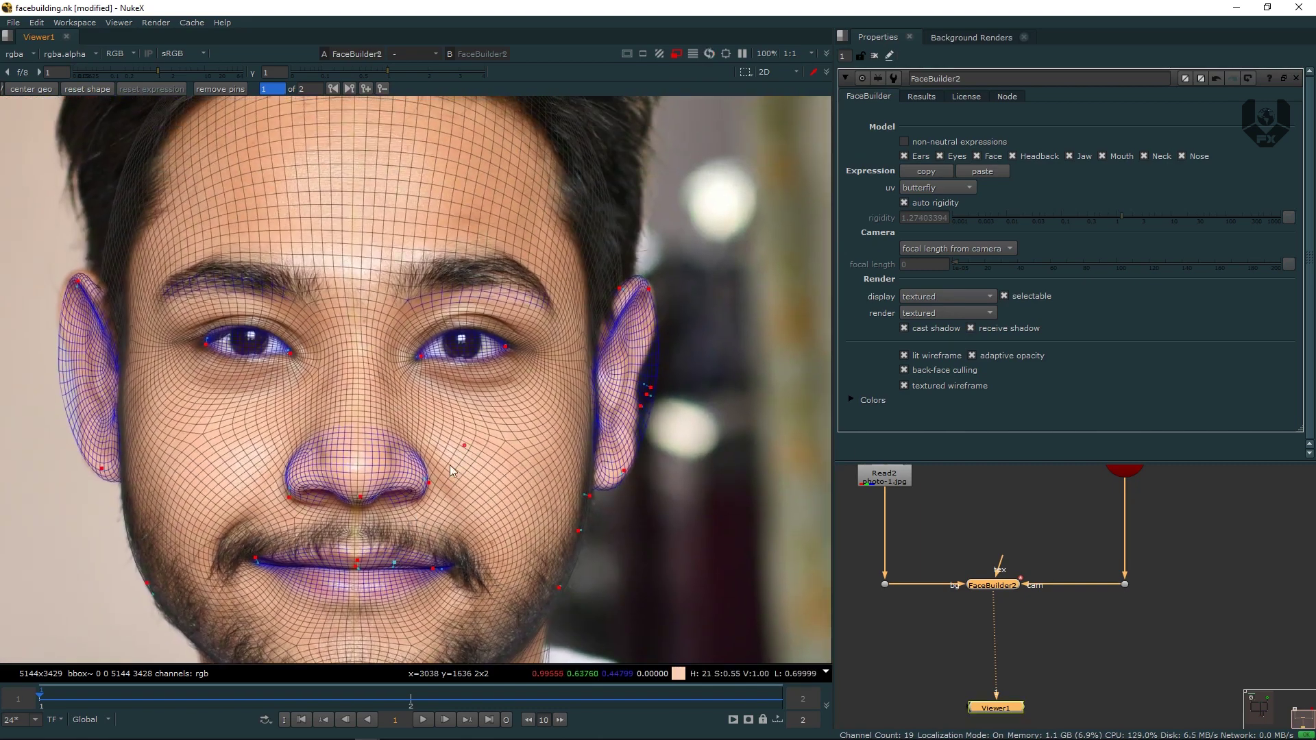
Check the overall head fit by comparing the profile photo on frame 2 with the front photo on frame 1.
scroll(458, 462, down, 3)
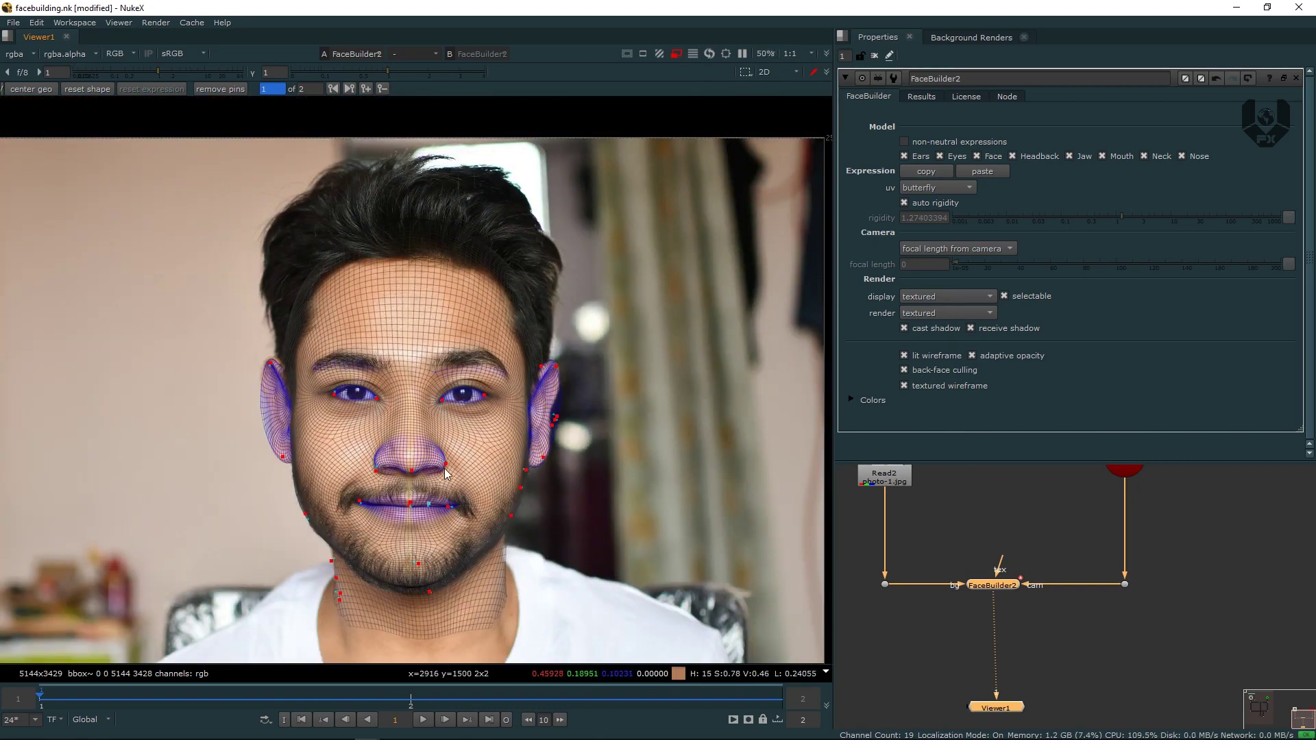
click(413, 700)
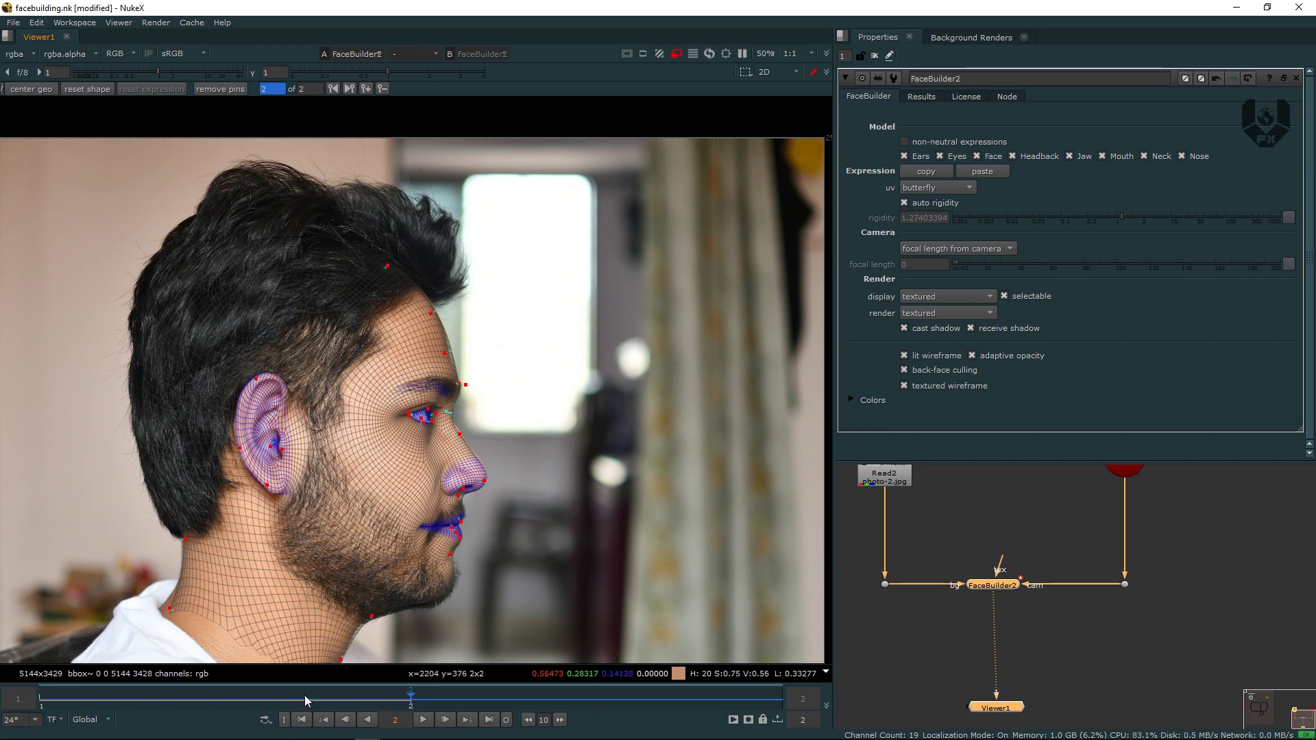
click(125, 685)
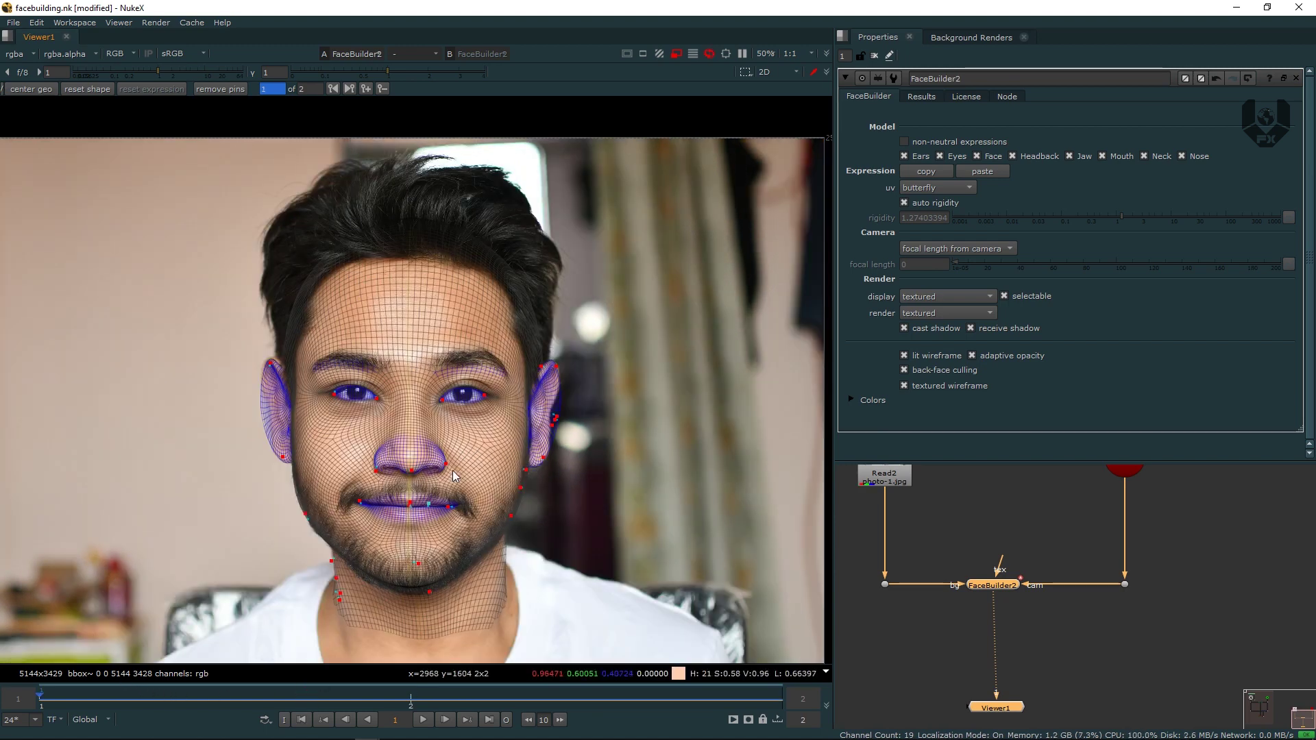
middle_drag(447, 463, 404, 442)
Select the FaceBuilder2 node and exclude the ears from the head model.
middle_drag(930, 537, 897, 473)
drag(956, 649, 977, 726)
click(976, 530)
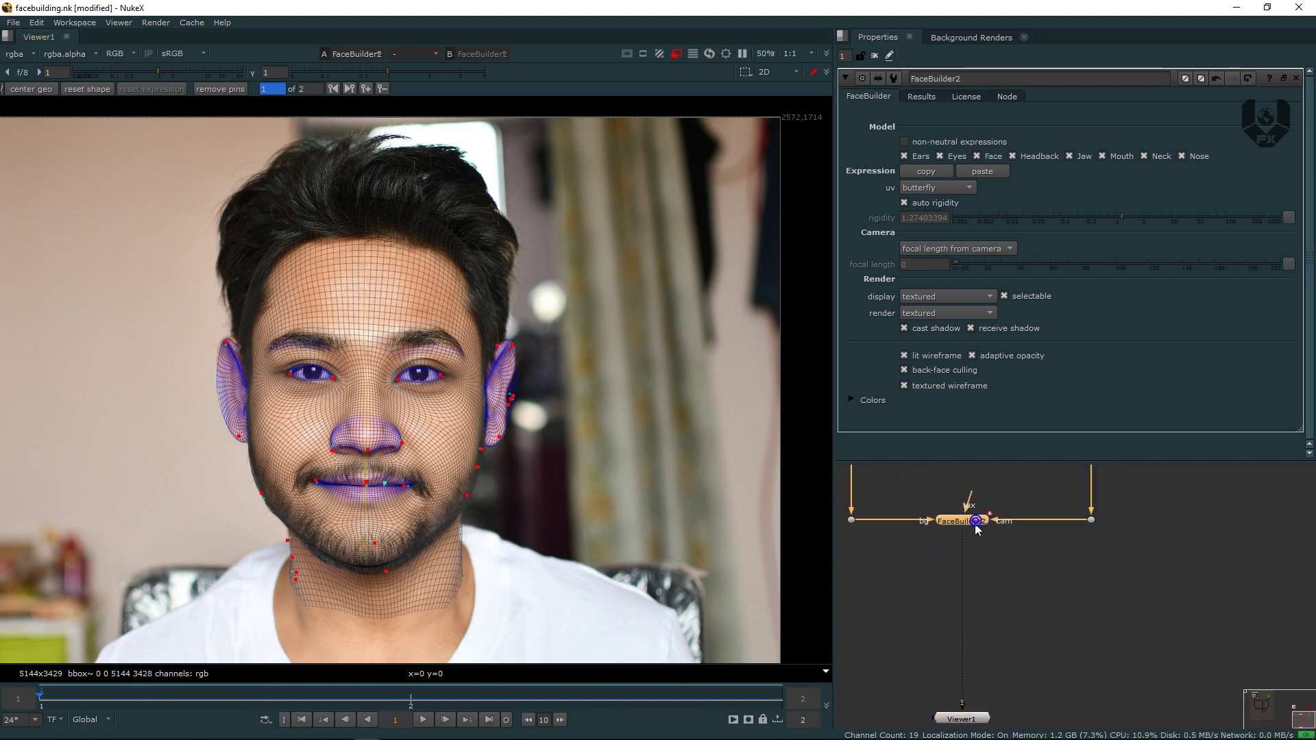
scroll(562, 430, up, 2)
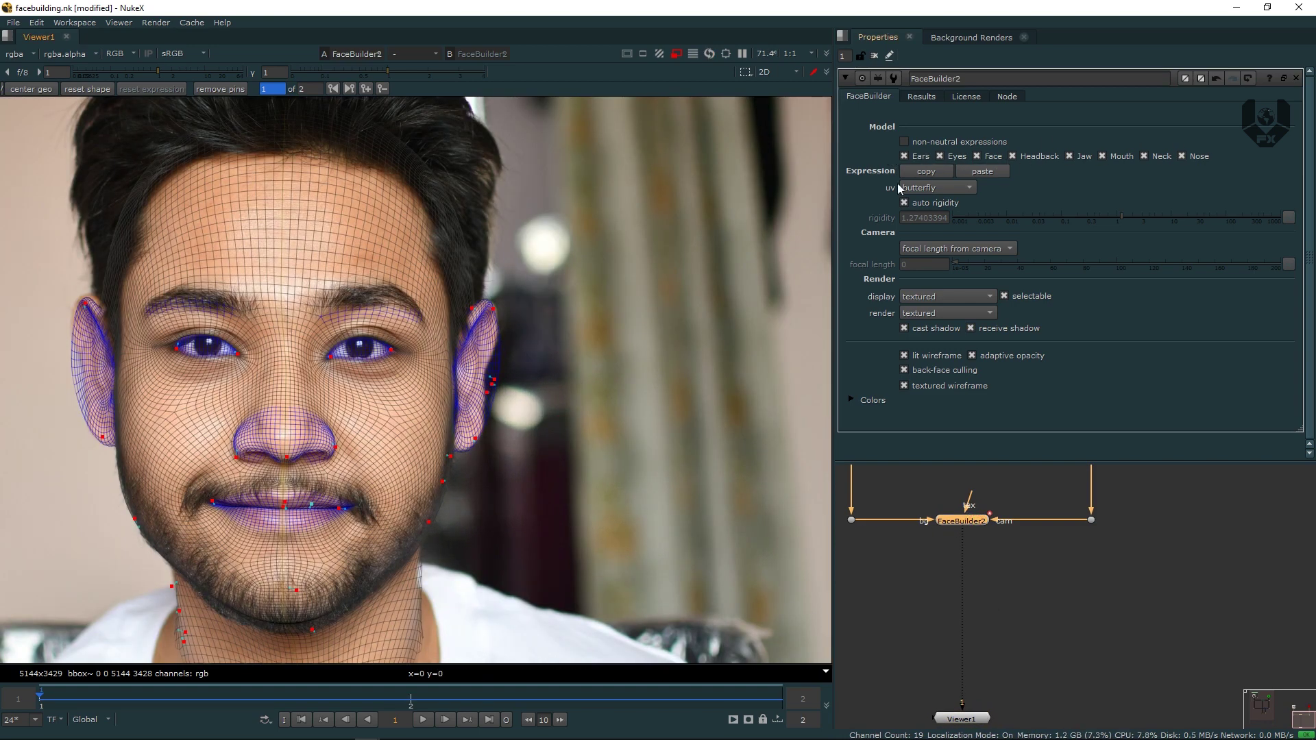
click(904, 157)
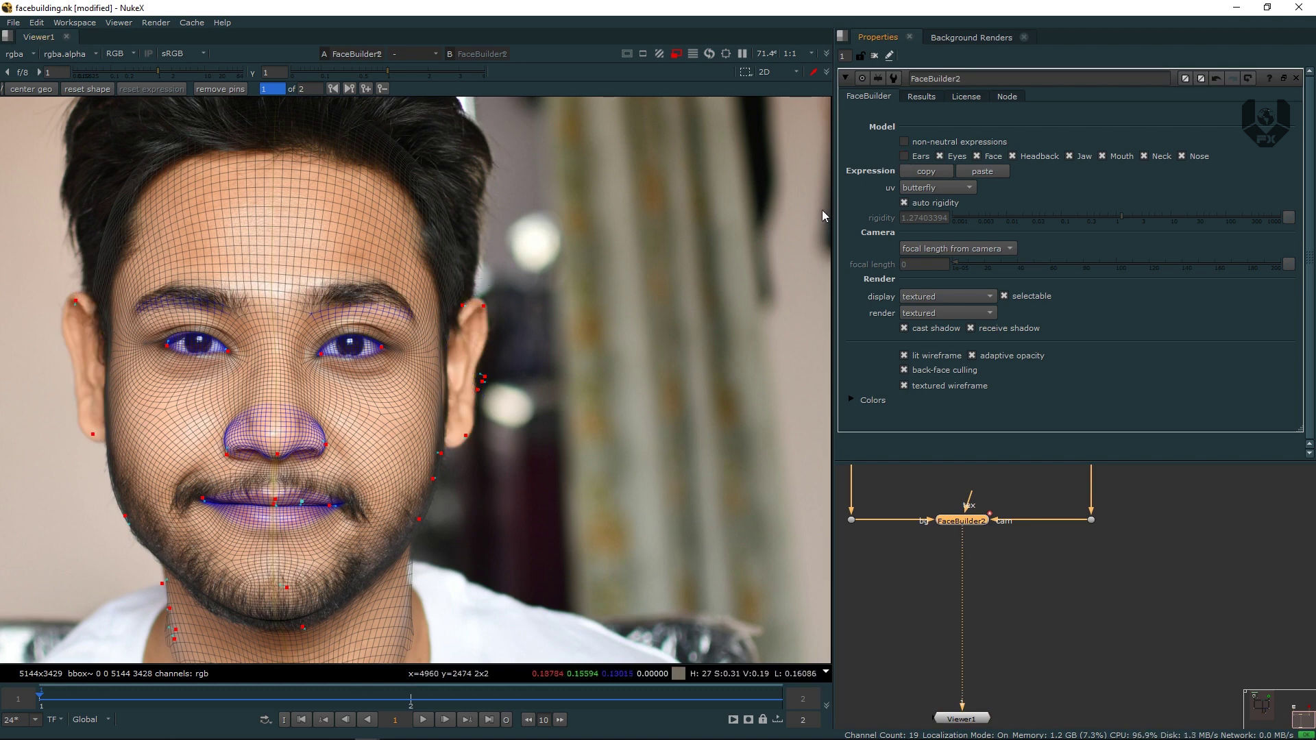
Include the ears in the head model again and try excluding the eyes before restoring them.
click(904, 157)
click(940, 154)
click(939, 154)
click(940, 154)
click(940, 154)
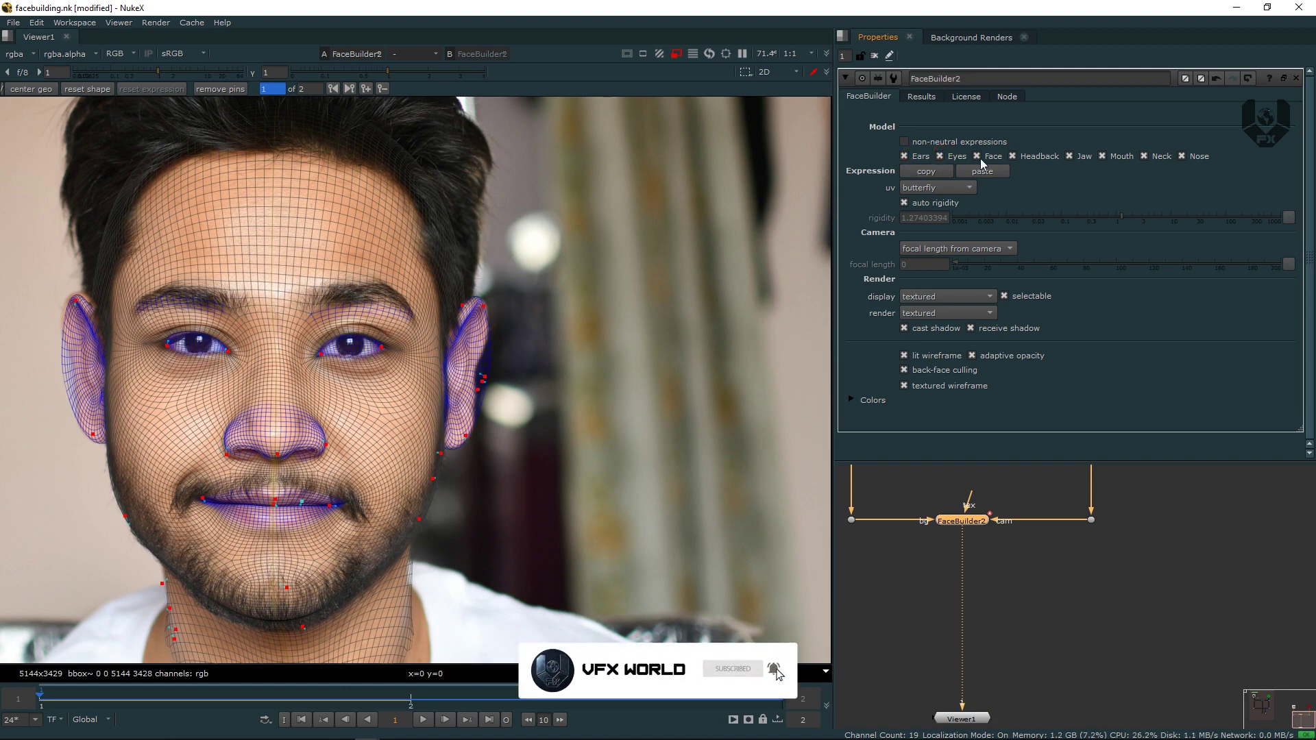
Try the head model without the face, headback and jaw, and include each part again.
click(977, 157)
click(977, 157)
click(1013, 156)
click(1069, 156)
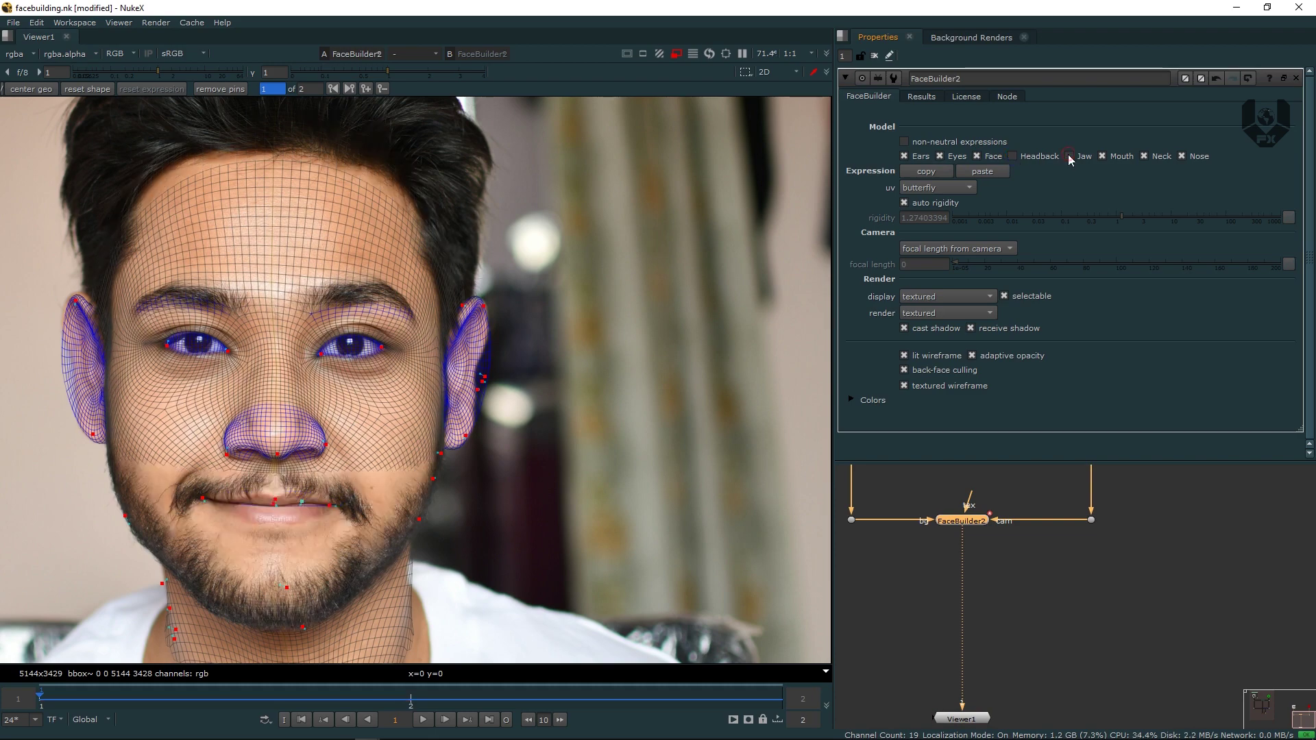
click(1069, 157)
click(610, 300)
scroll(594, 315, down, 3)
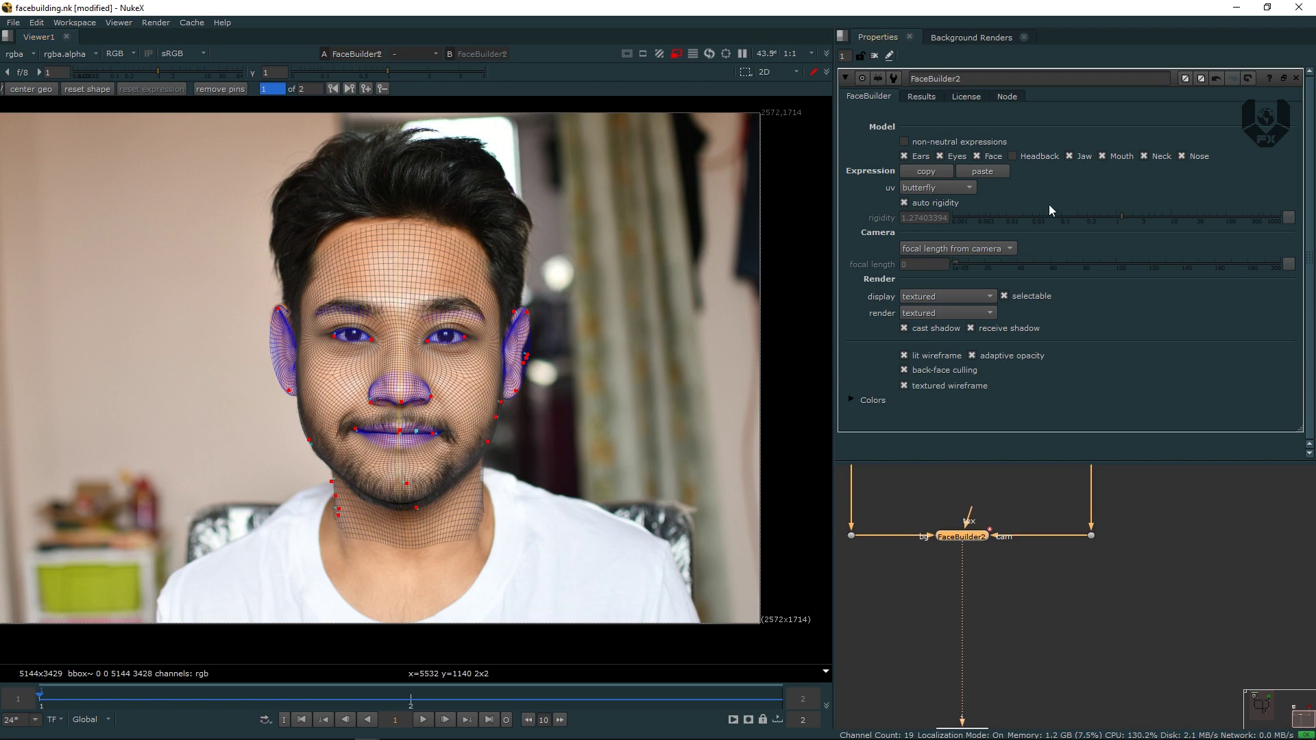
click(1013, 156)
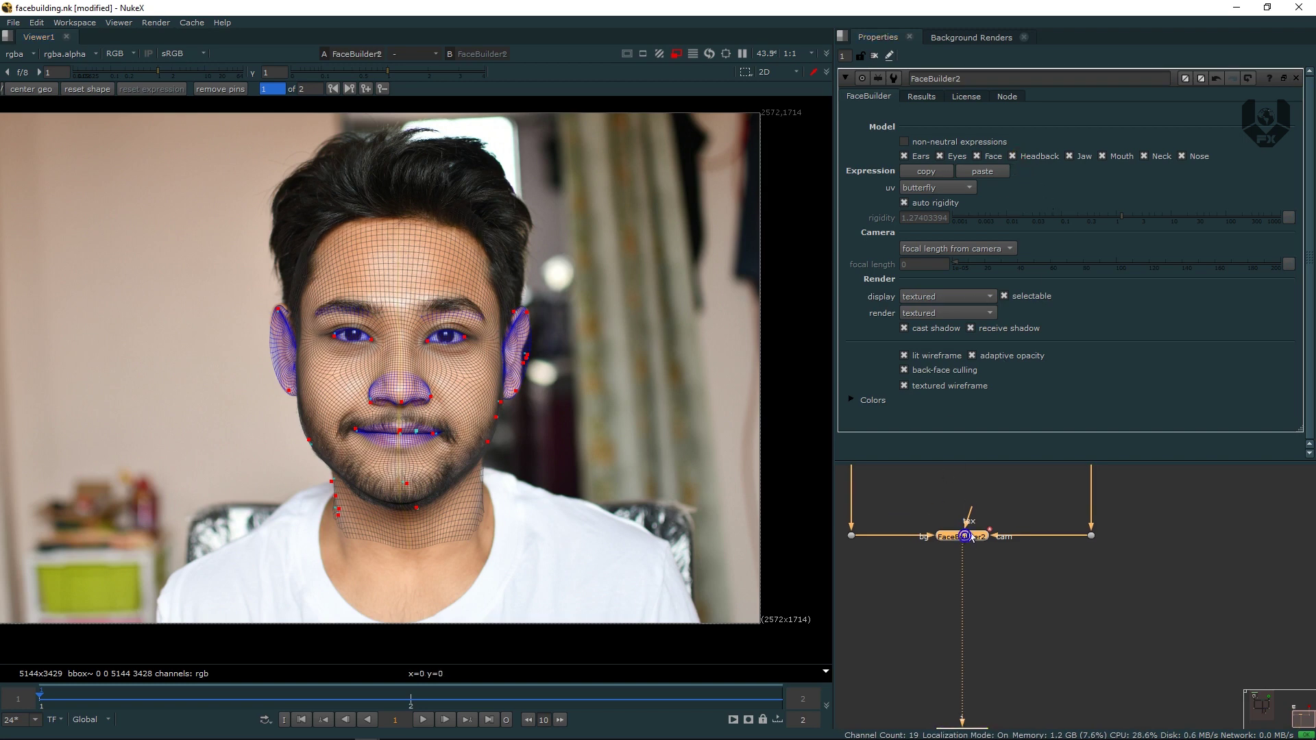
Enable the output of transformed geometry in FaceBuilder2's results and look over the available export types.
click(922, 97)
click(1308, 148)
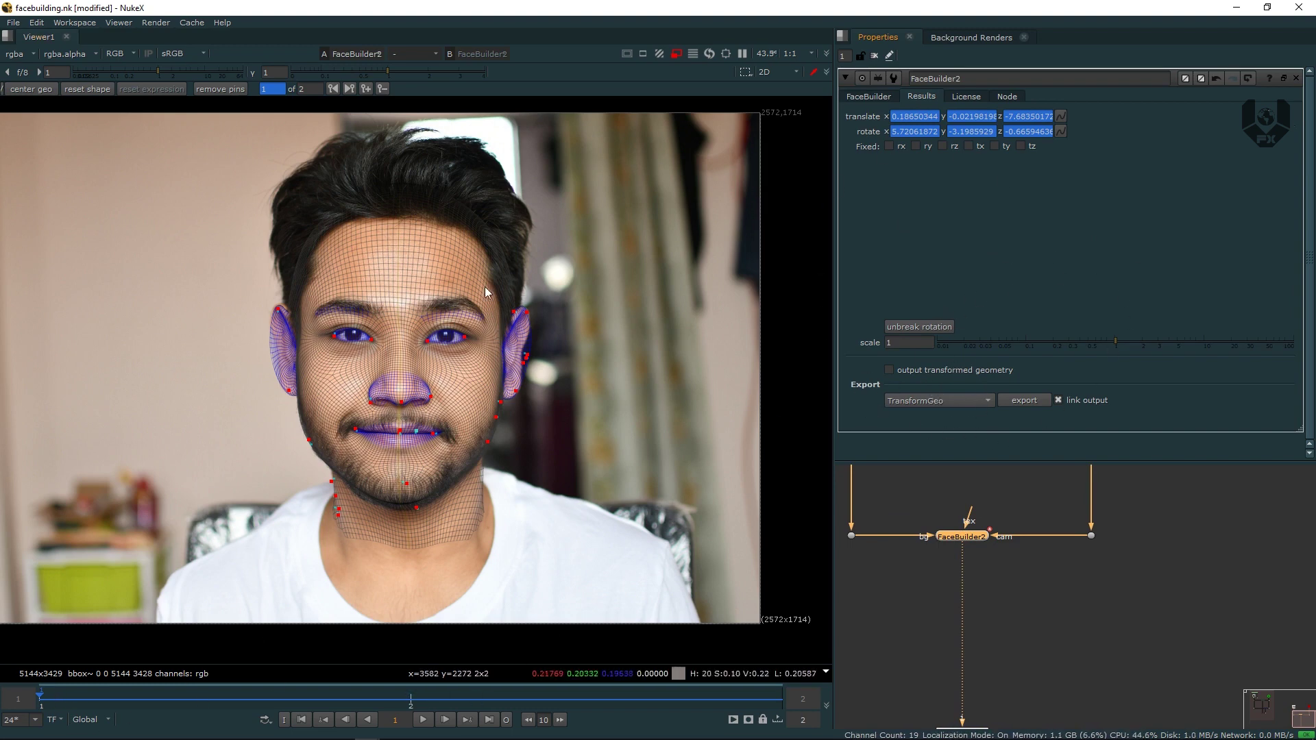
click(889, 371)
click(943, 403)
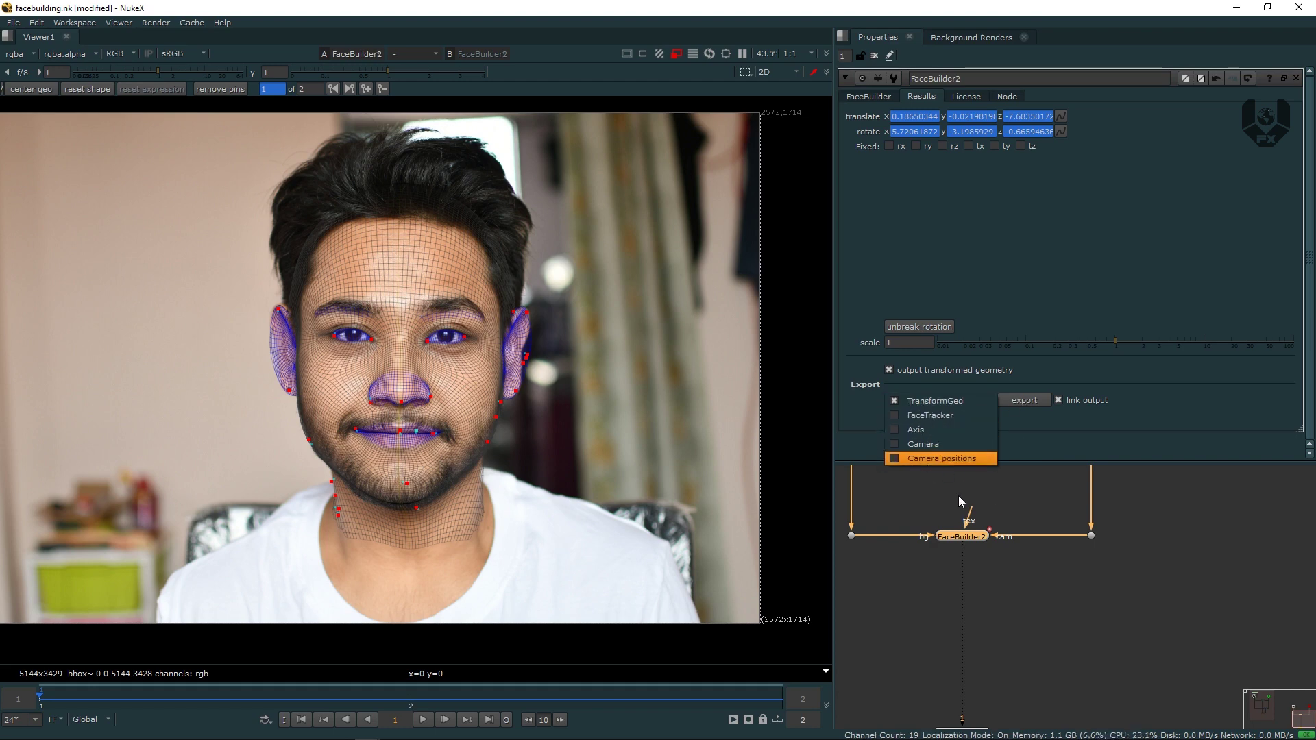
click(1075, 378)
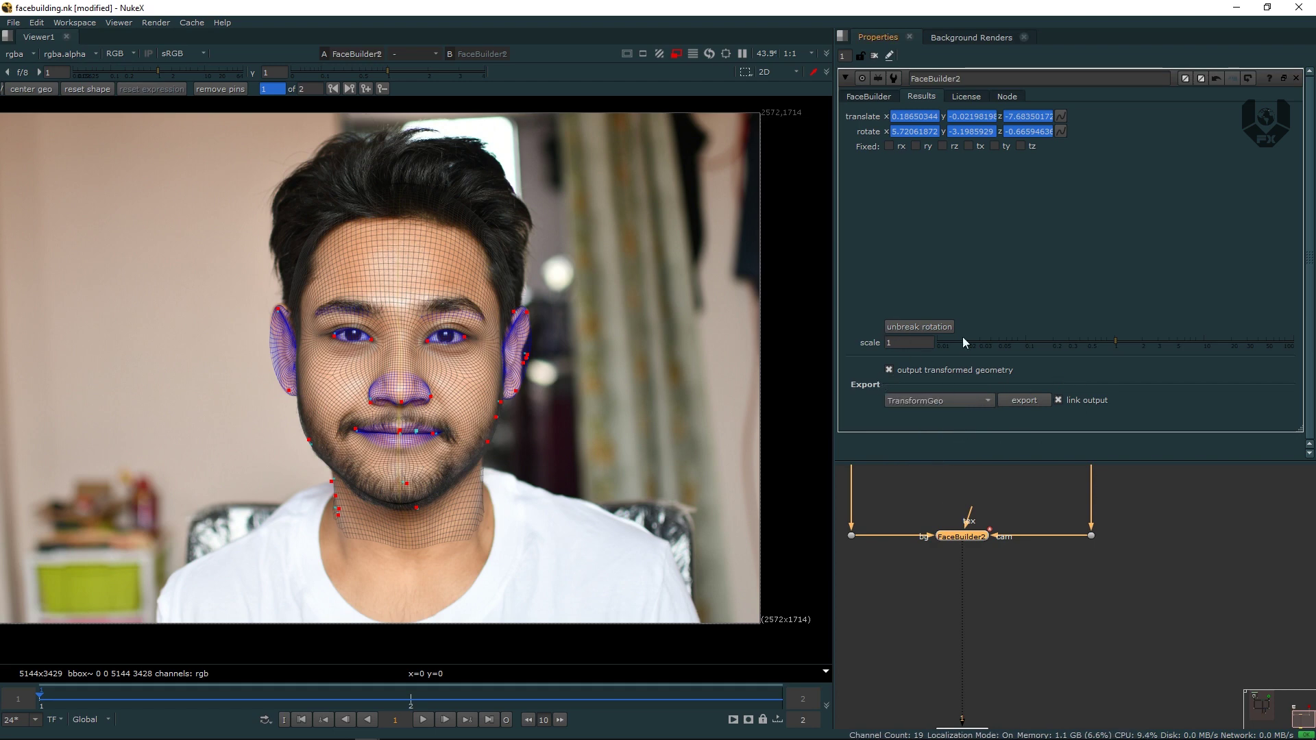
Add an unconnected Project3D node in the node graph below FaceBuilder2.
click(962, 617)
key(Tab)
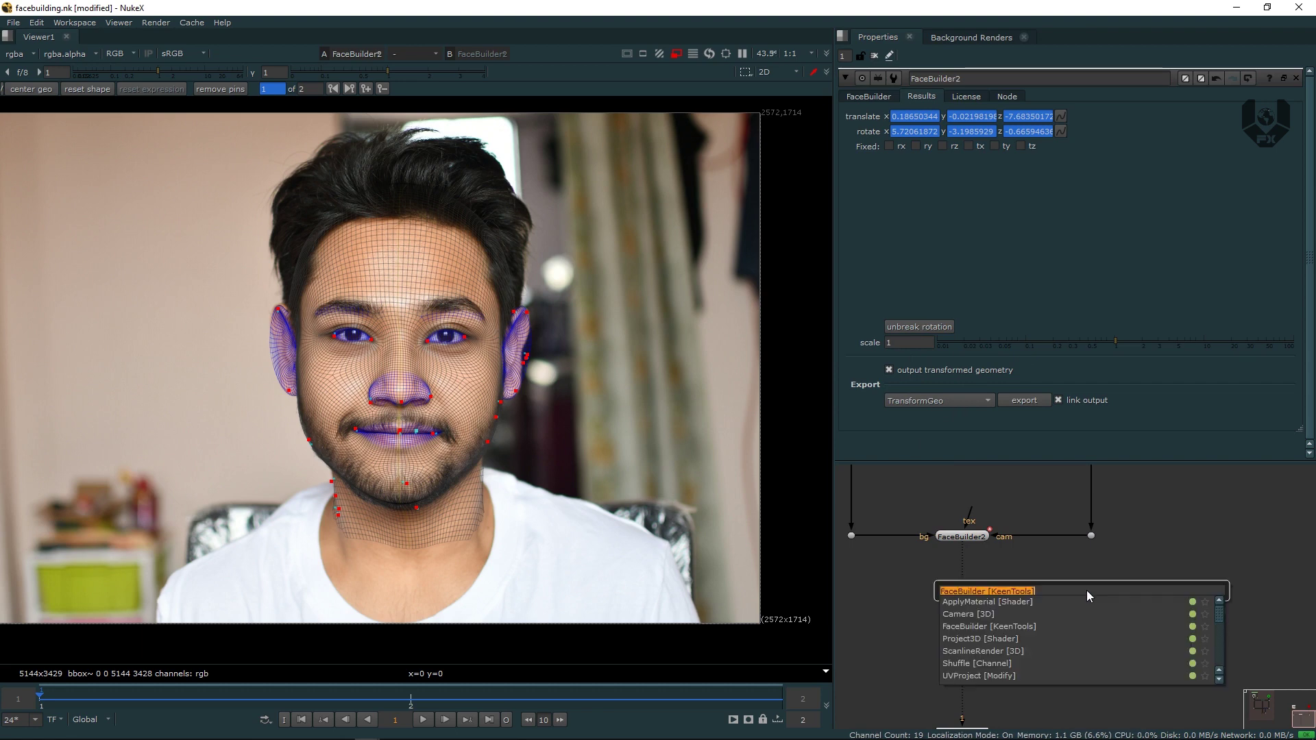
text(project)
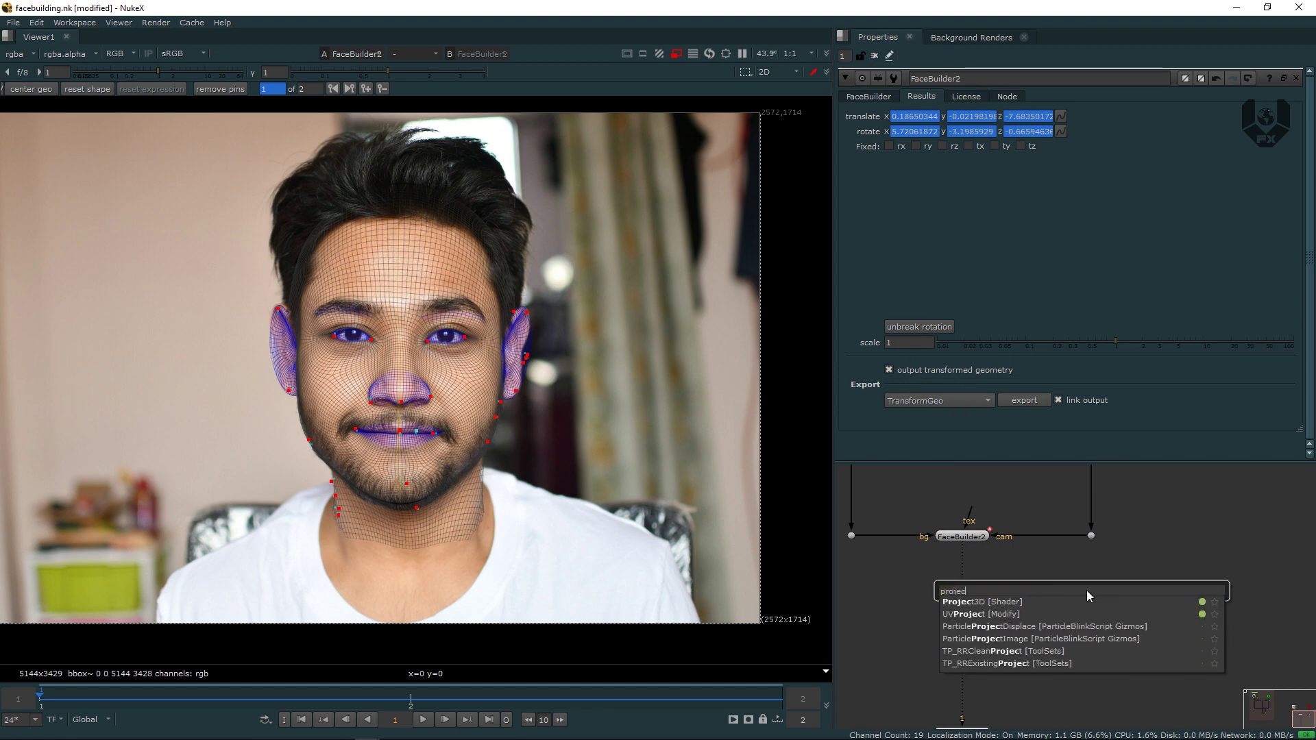
key(Return)
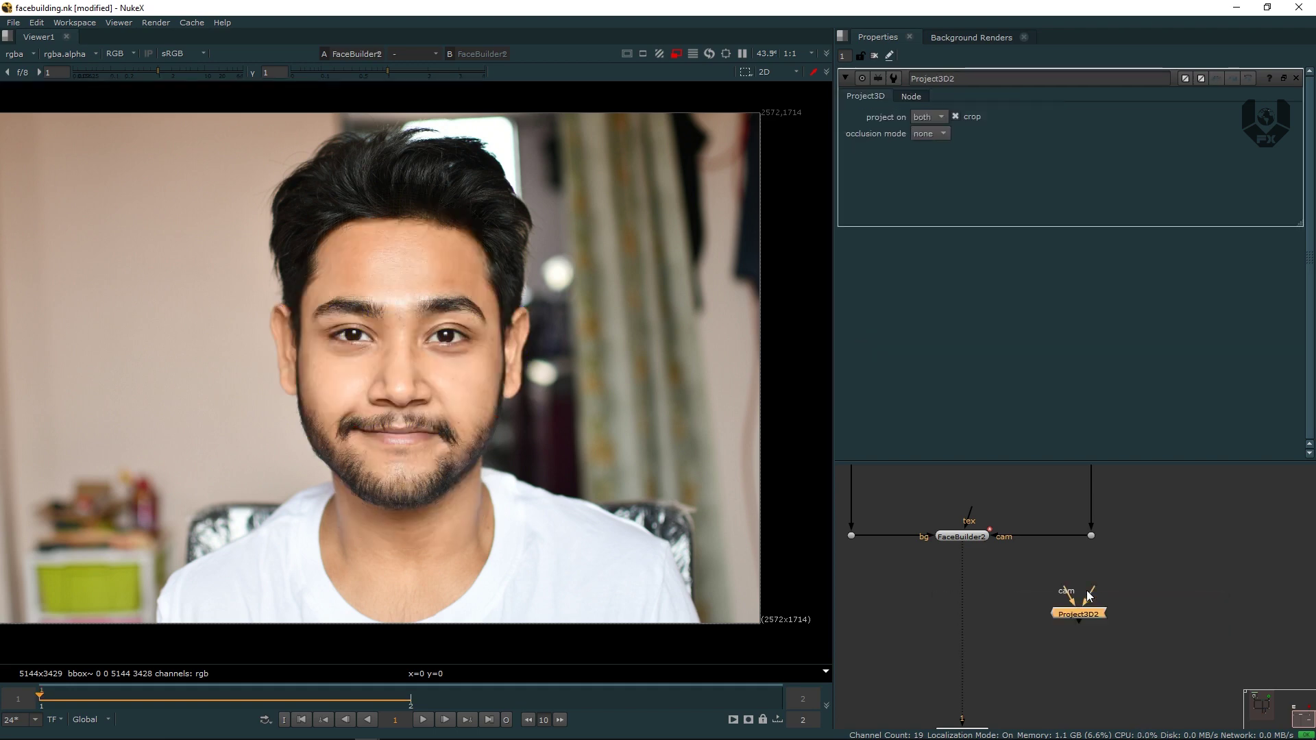
Connect the camera and the photo source to Project3D2, routing both connections neatly through dots.
drag(1059, 657, 1091, 536)
drag(1053, 681, 1036, 675)
ctrl+drag(1061, 602, 851, 536)
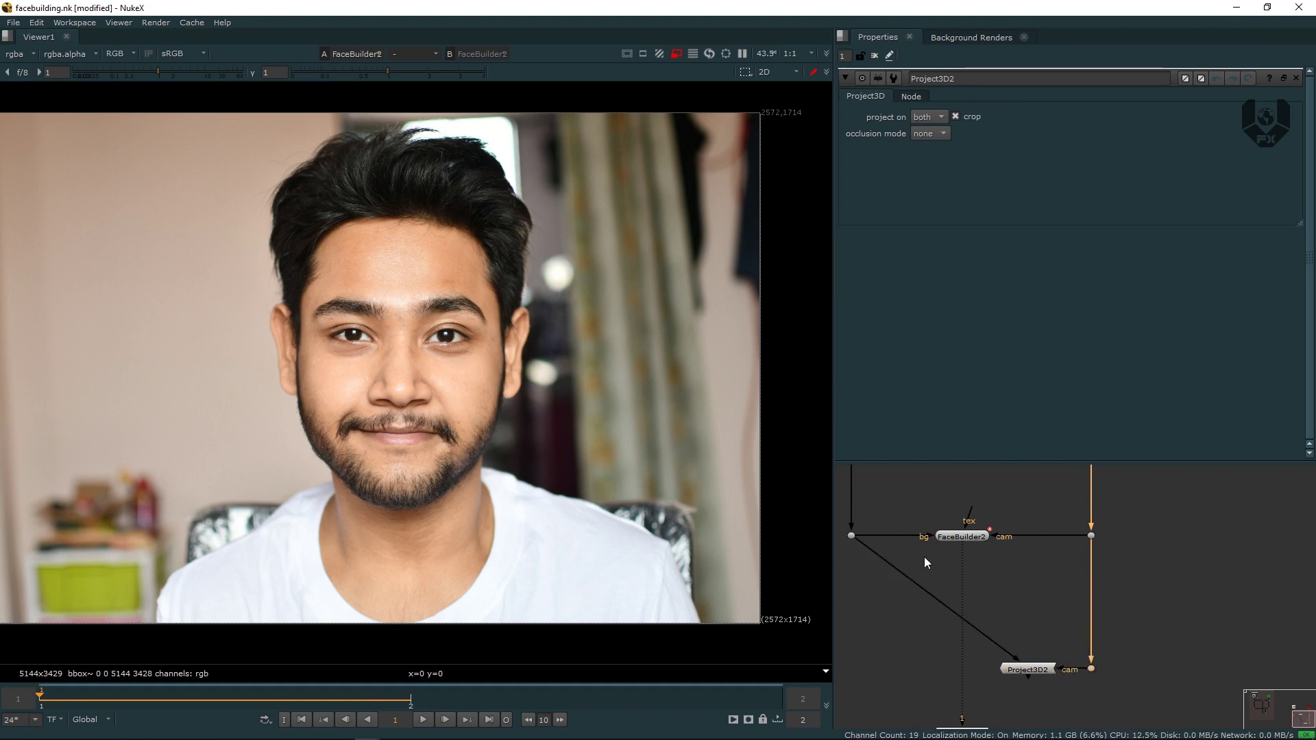
middle_drag(922, 556, 1022, 541)
ctrl+drag(1037, 586, 955, 653)
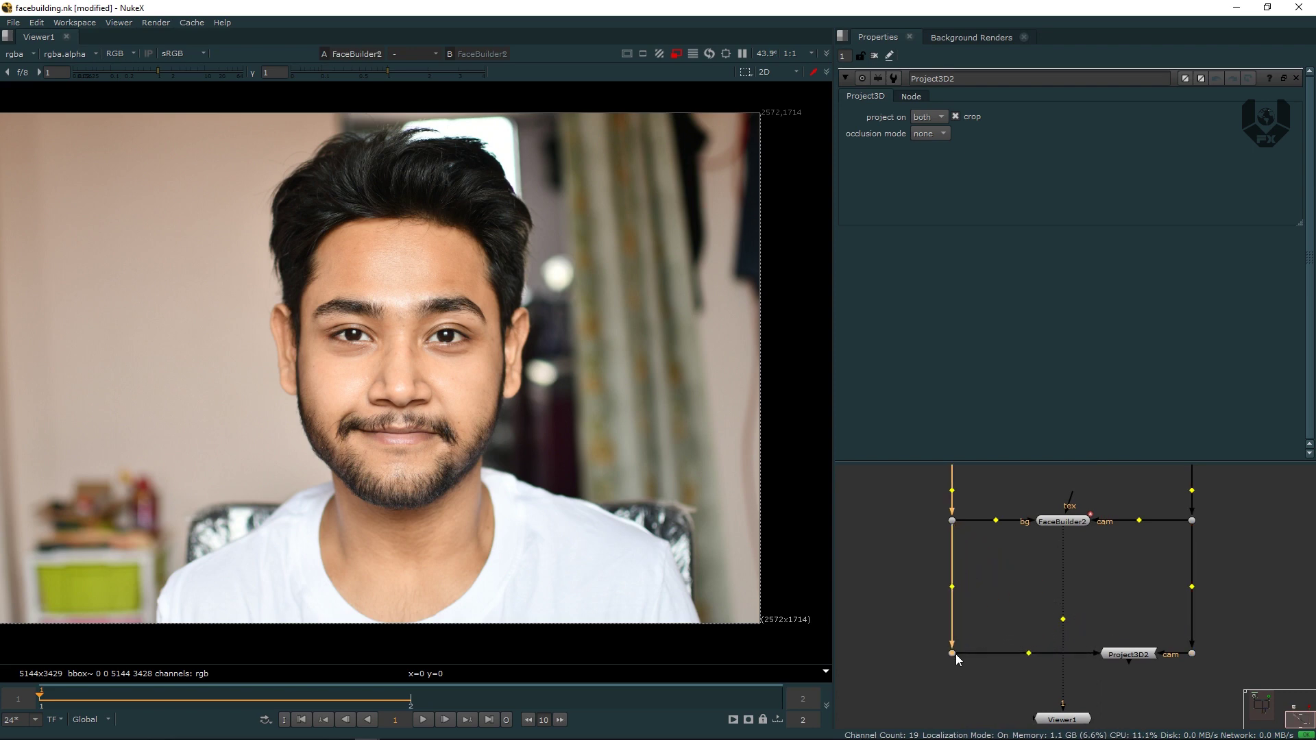
Move the Viewer node further down and add an ApplyMaterial node above it.
middle_drag(993, 593, 910, 605)
scroll(910, 604, down, 1)
scroll(959, 610, down, 2)
middle_drag(999, 588, 1017, 629)
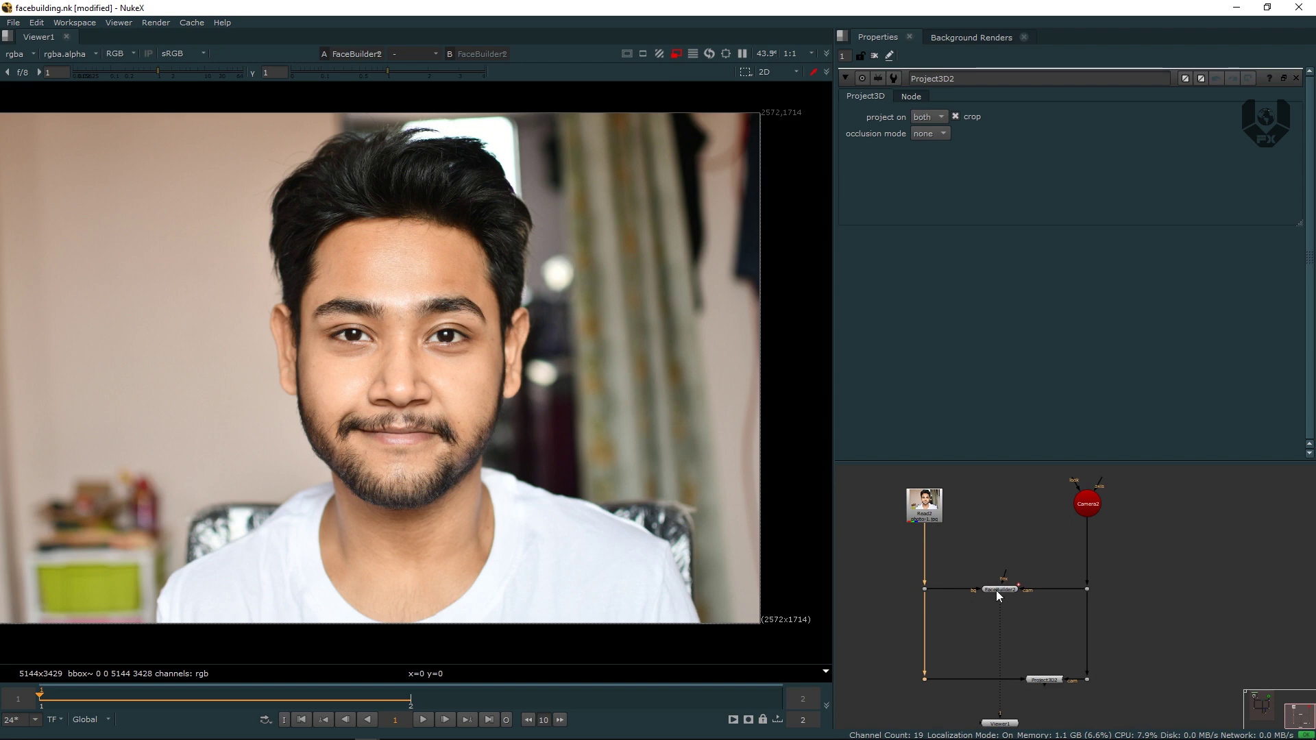
middle_drag(1021, 586, 1008, 567)
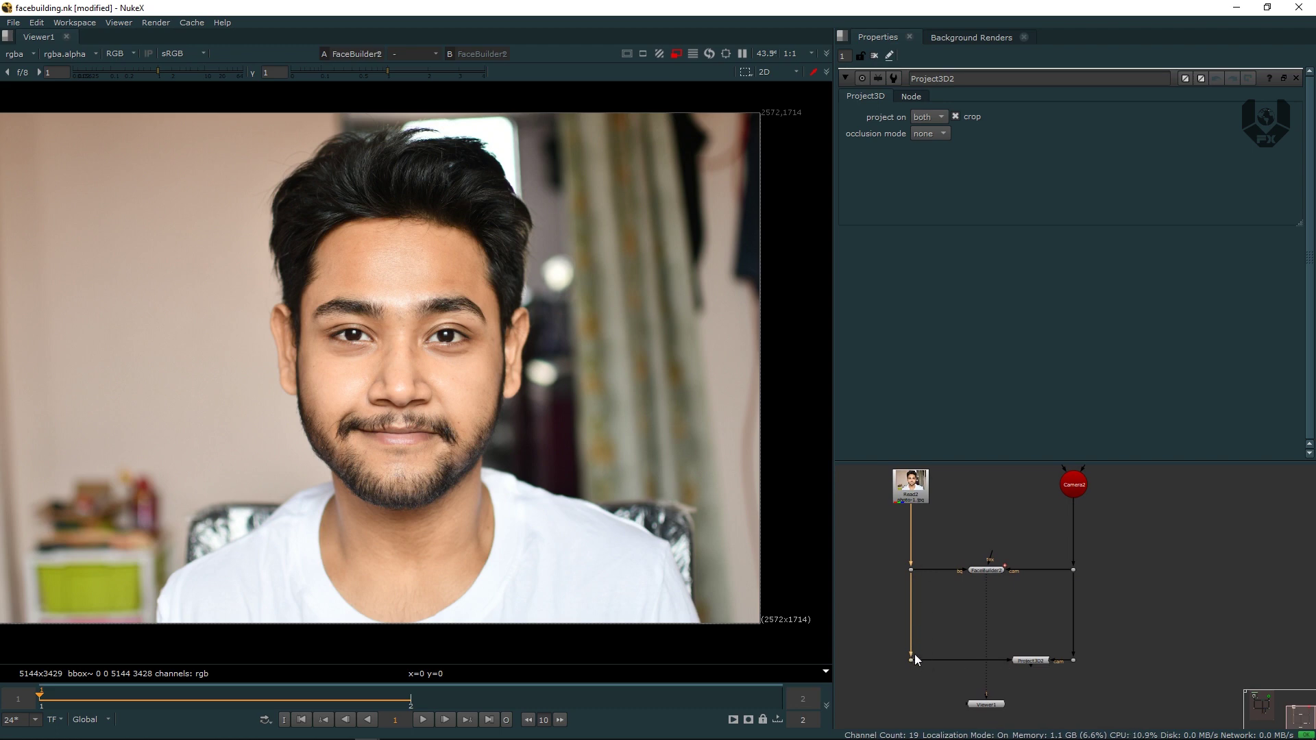
middle_drag(998, 574, 1010, 534)
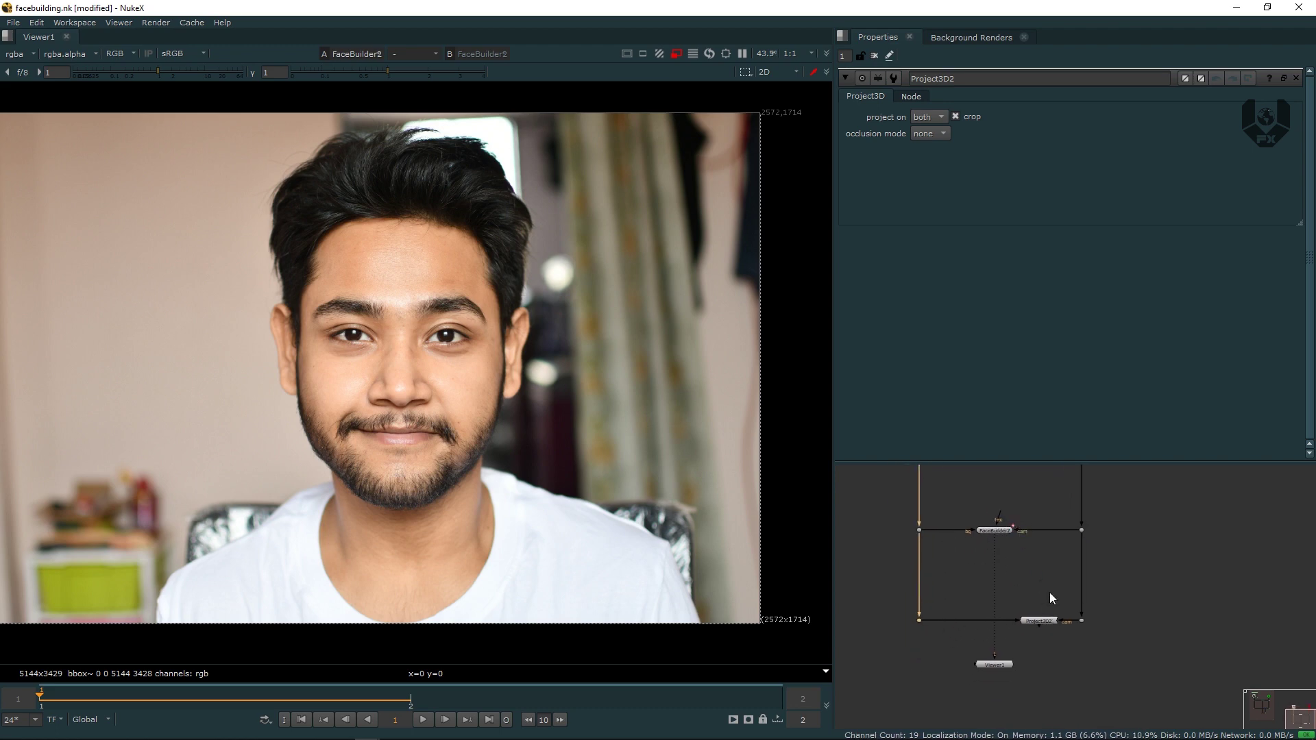
drag(1000, 665, 1000, 716)
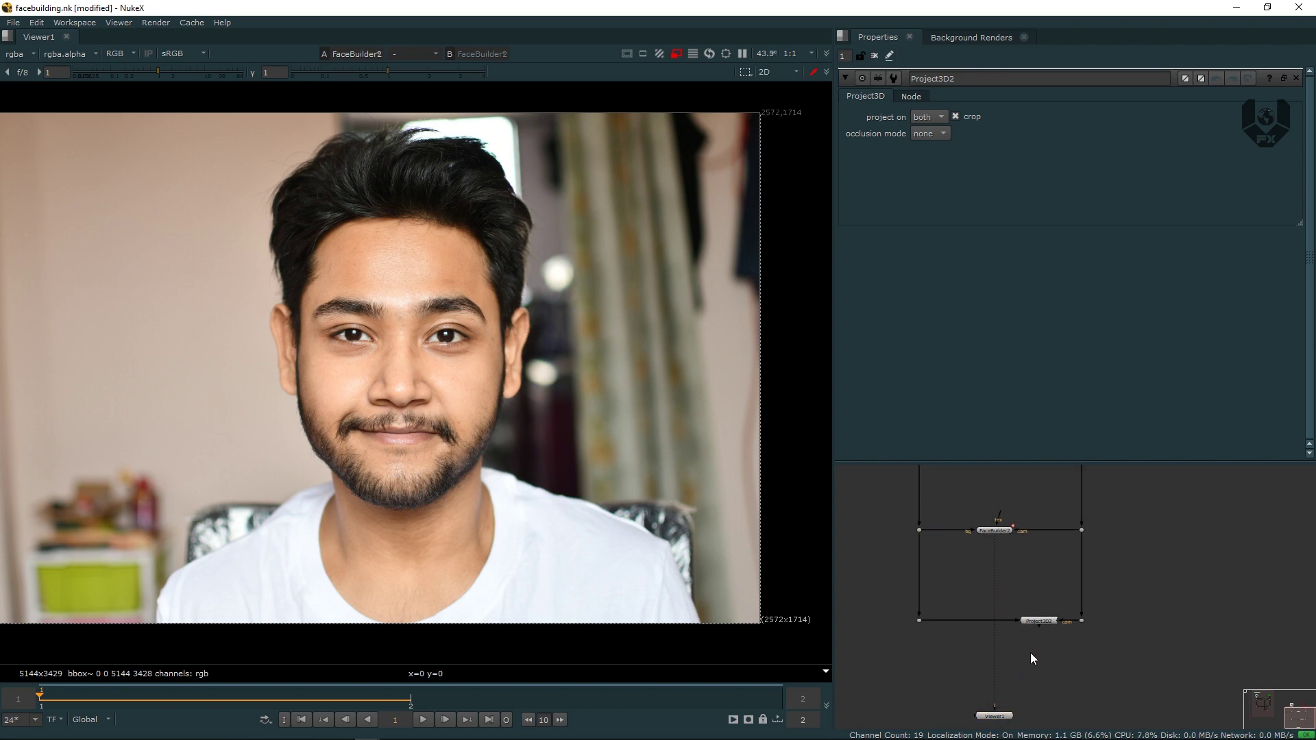
key(Tab)
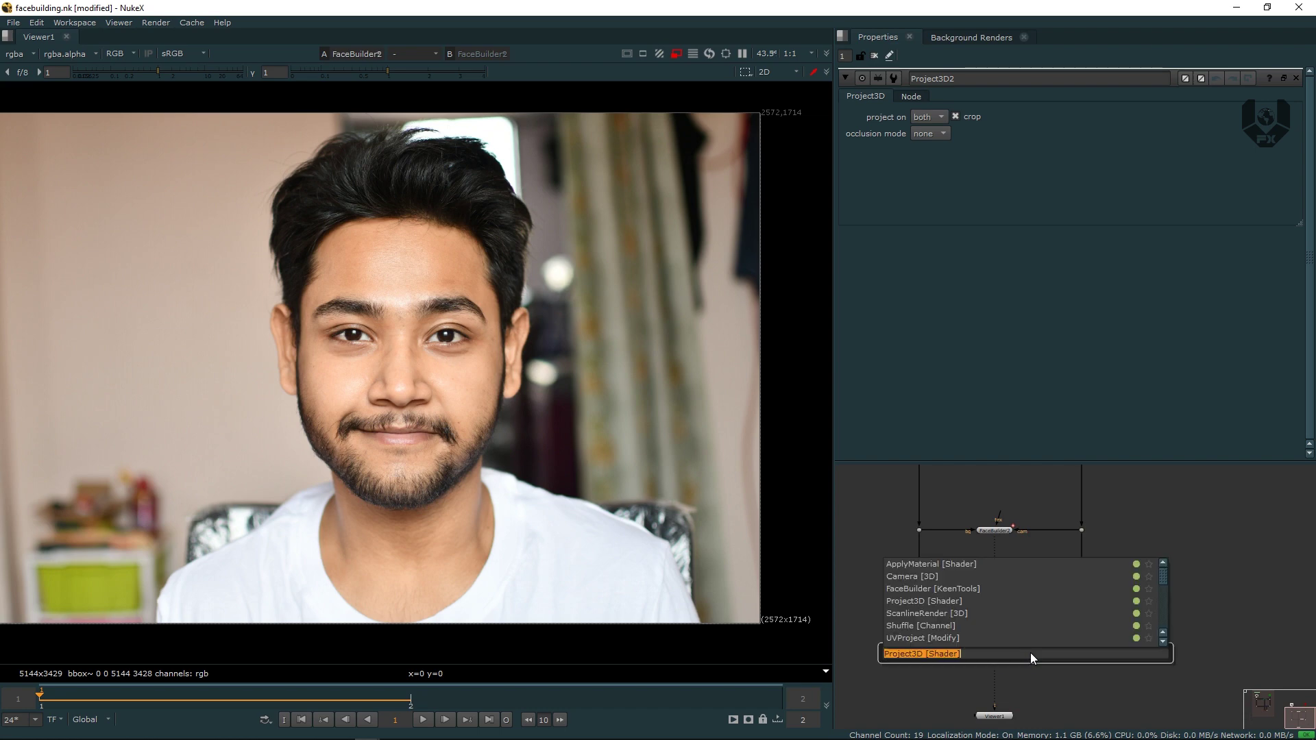
text(aply)
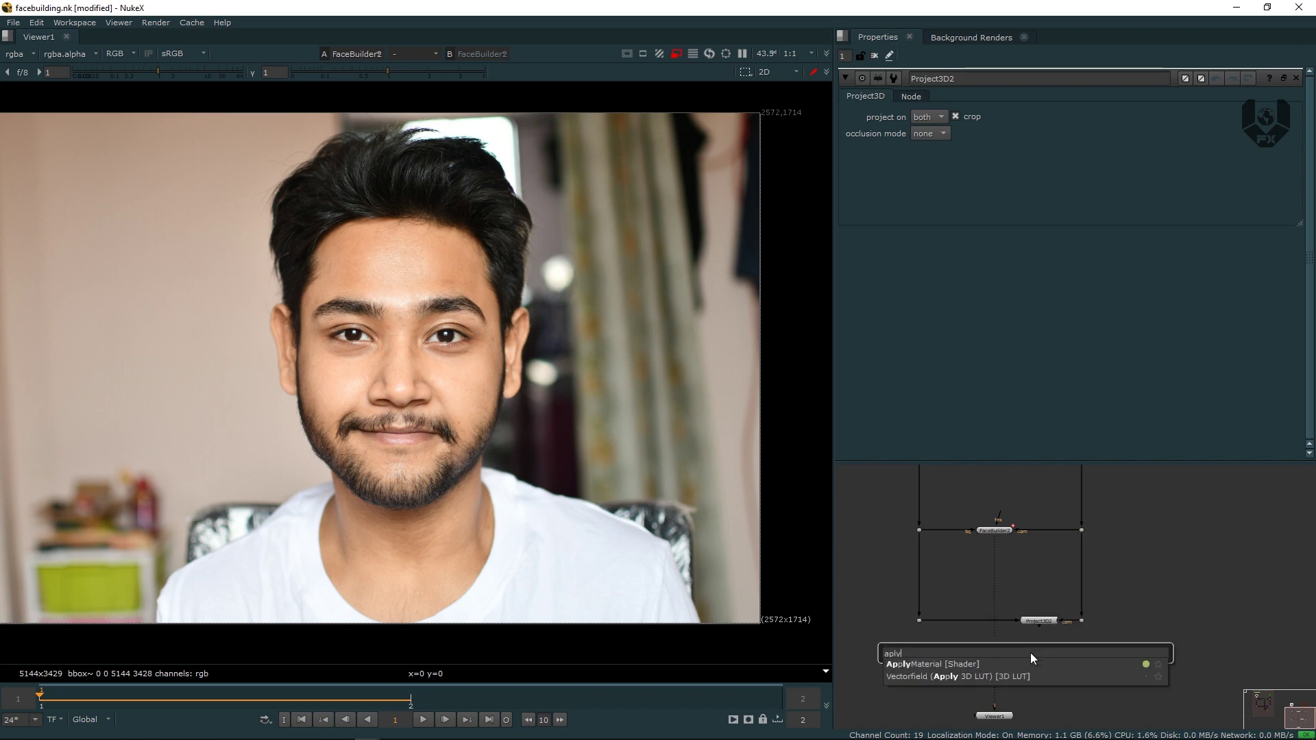
key(Return)
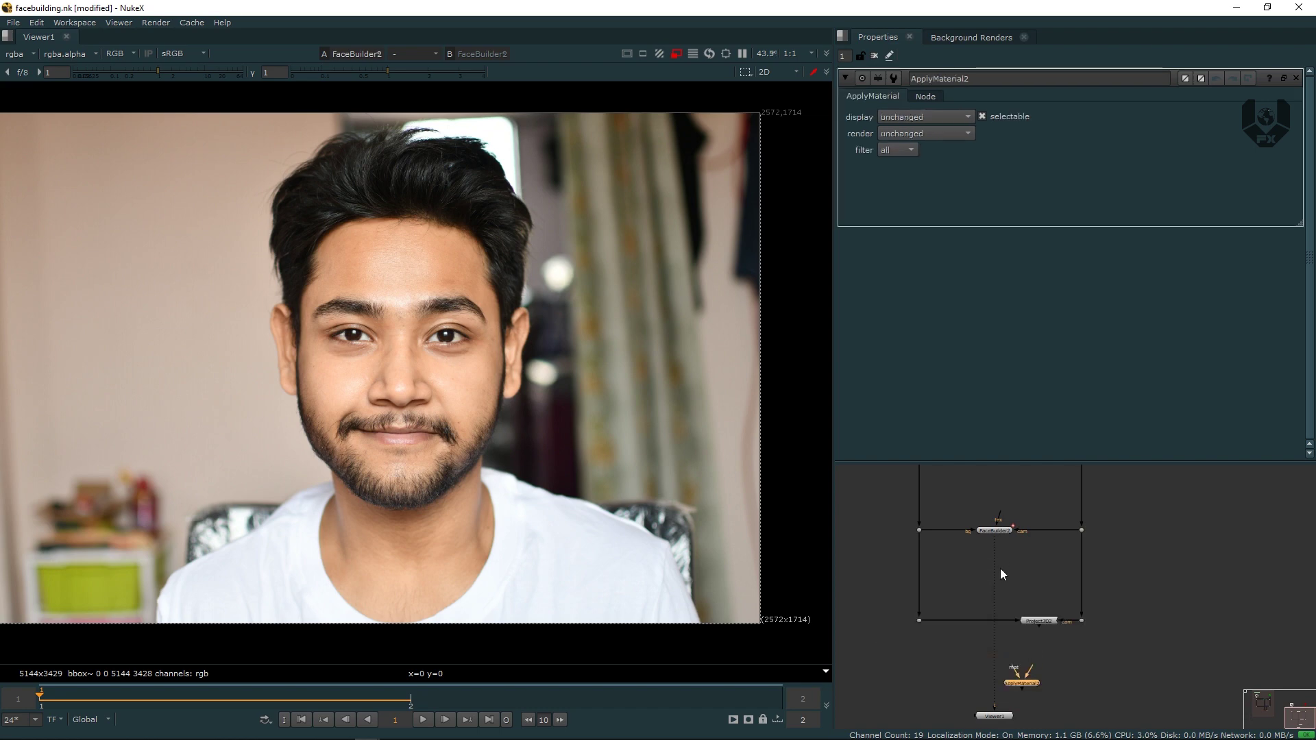
Connect ApplyMaterial2 to the FaceBuilder2 geometry and to Project3D2 as its material, and view its result.
scroll(1018, 644, up, 2)
middle_drag(1010, 683, 1009, 645)
click(1015, 632)
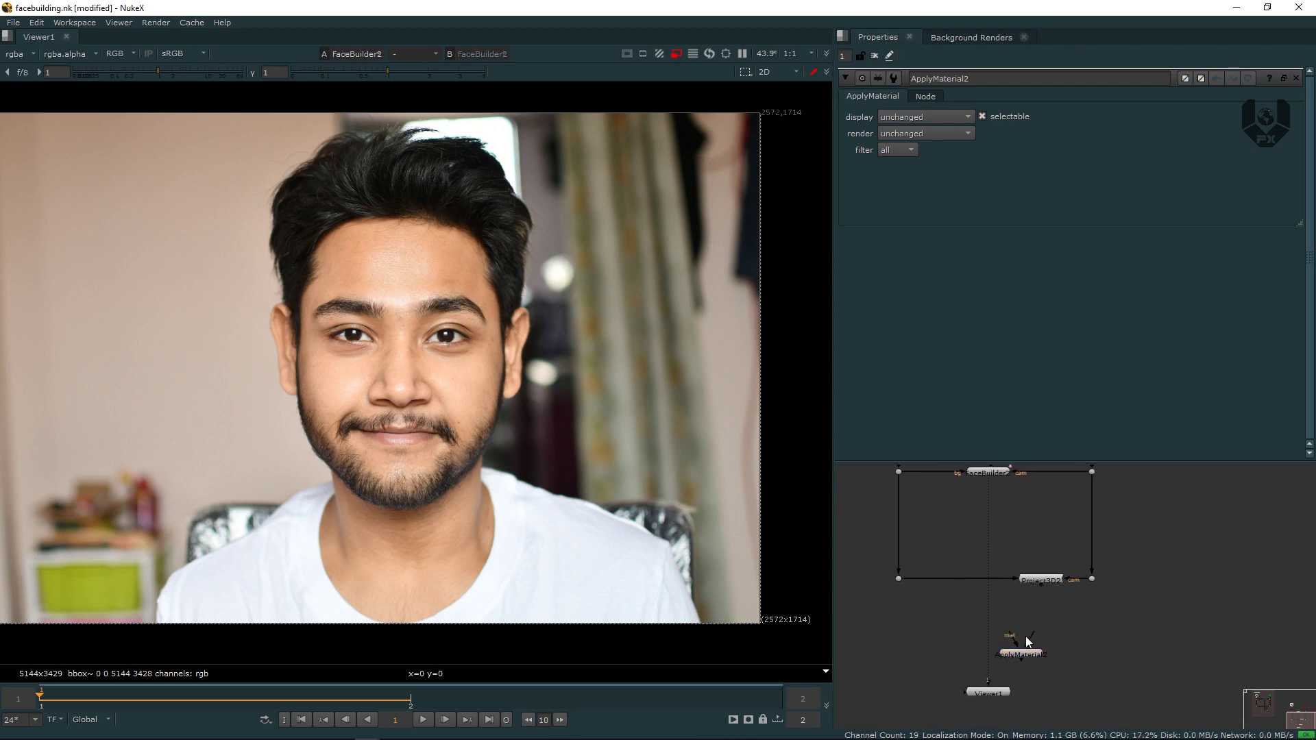
drag(1000, 475, 1000, 475)
drag(1033, 656, 1000, 656)
drag(1053, 591, 1042, 653)
click(997, 655)
key(1)
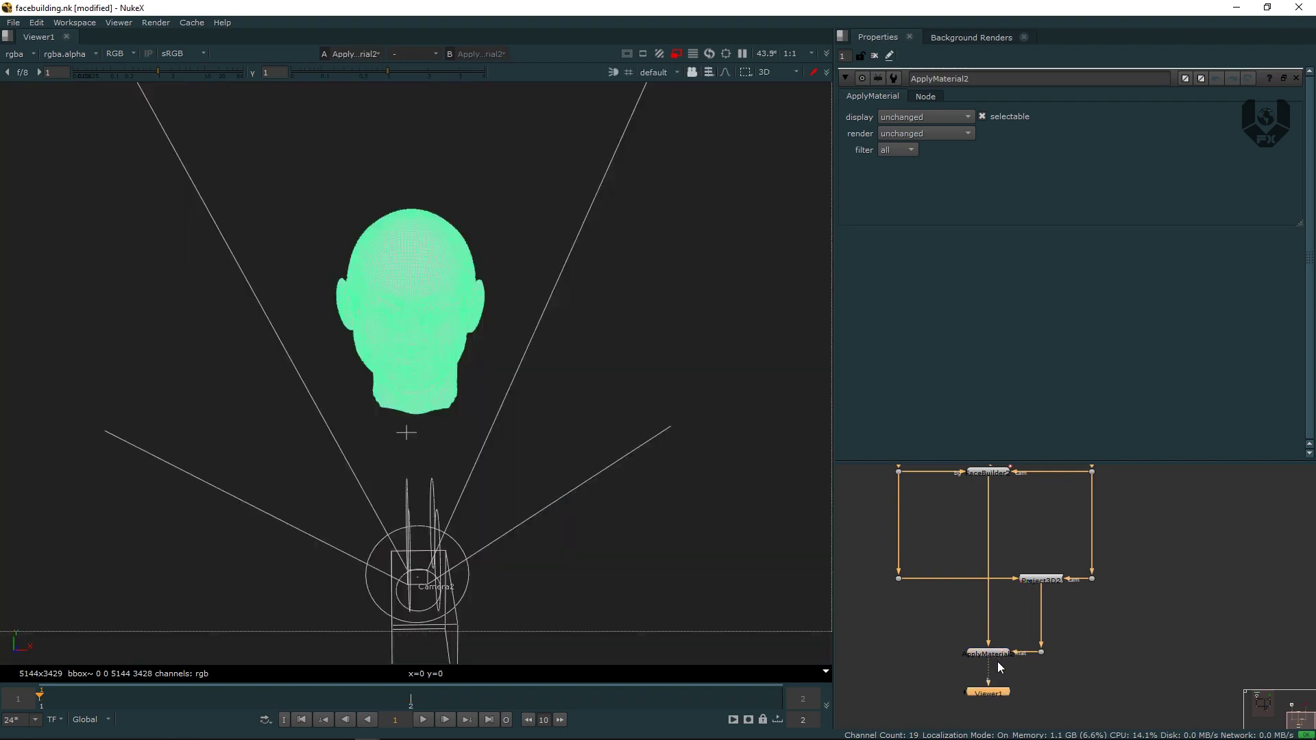
Inspect the projected texture from the side and set Project3D2 to project on front only.
middle_drag(517, 385, 514, 430)
click(513, 431)
ctrl+drag(550, 453, 854, 415)
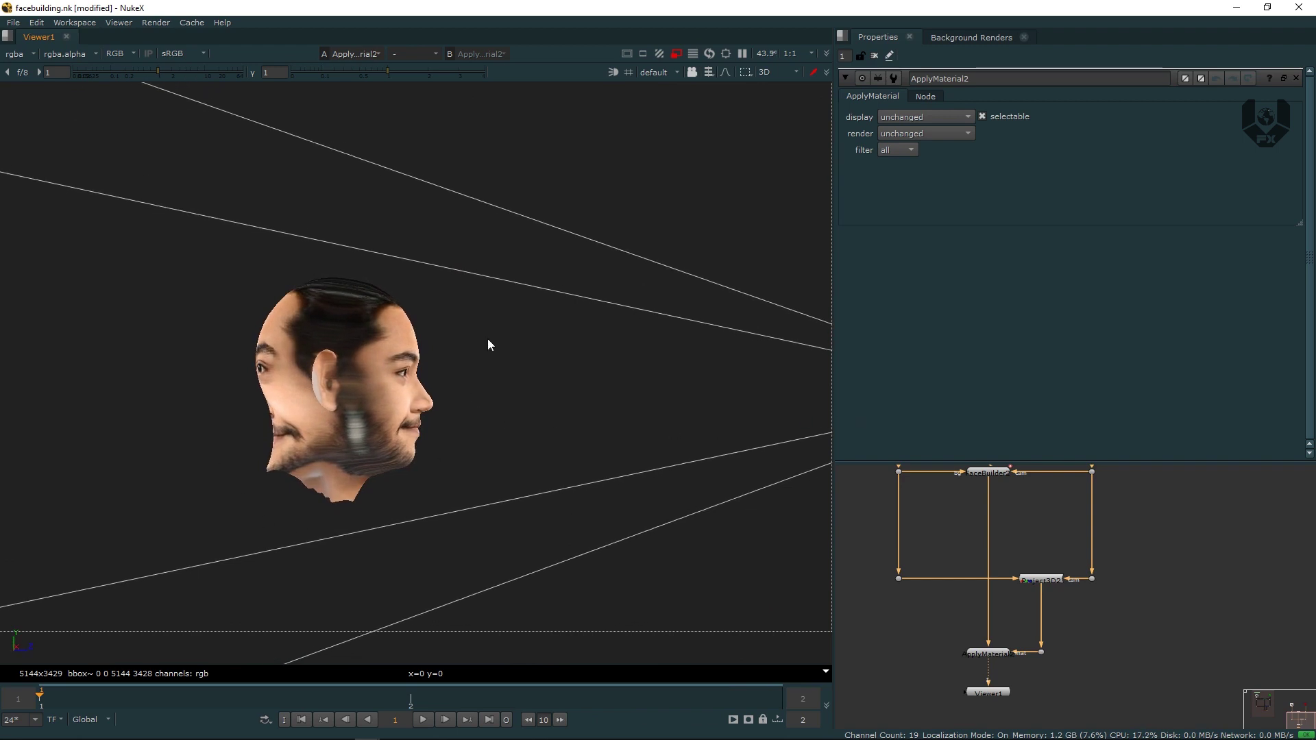
ctrl+drag(357, 475, 793, 536)
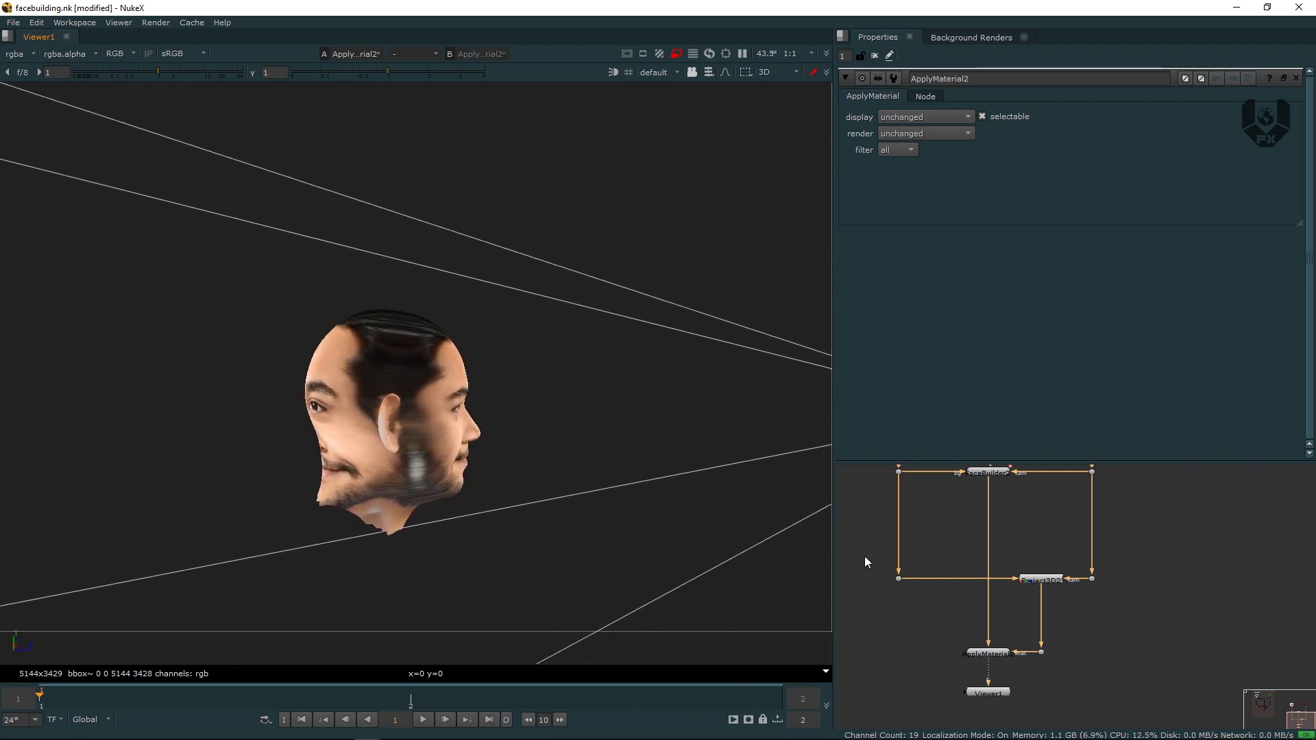
double_click(1046, 577)
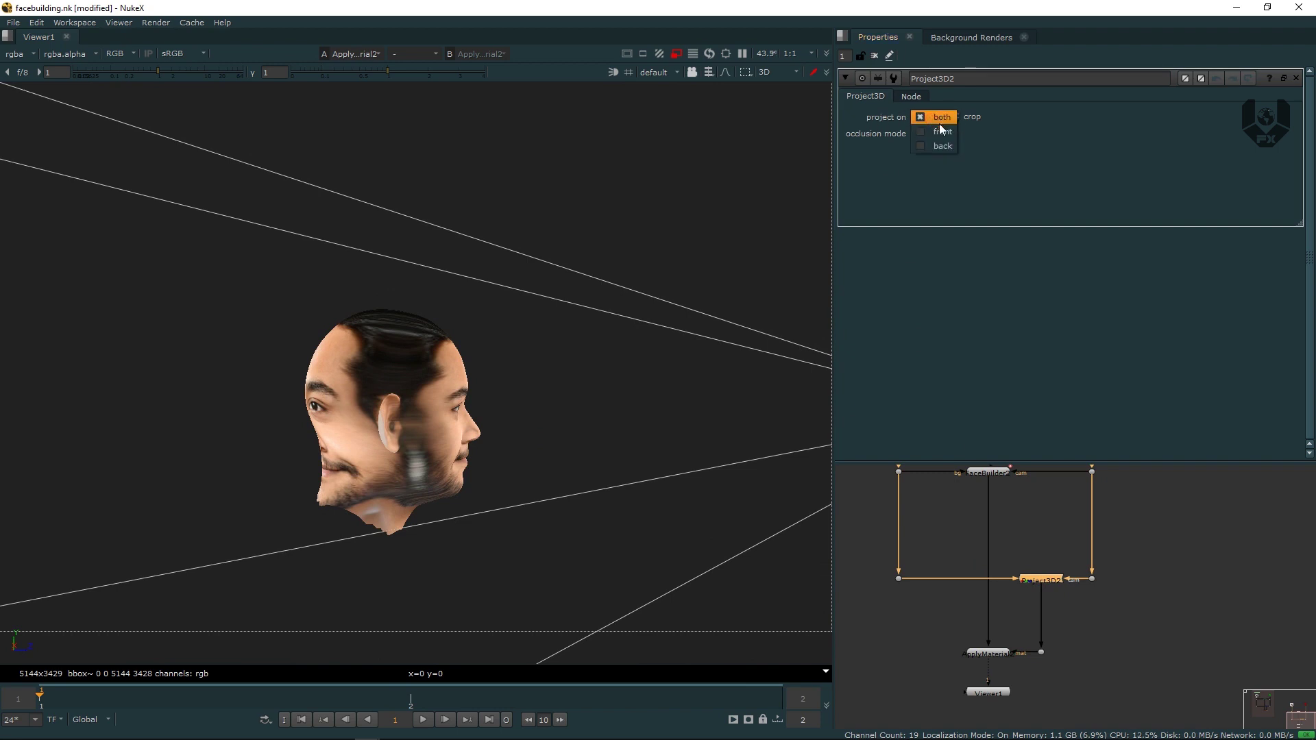
click(943, 133)
ctrl+drag(610, 406, 340, 426)
Open the model settings of the FaceBuilder2 node with the textured head in the 3D view.
middle_drag(989, 512, 1019, 540)
double_click(1018, 536)
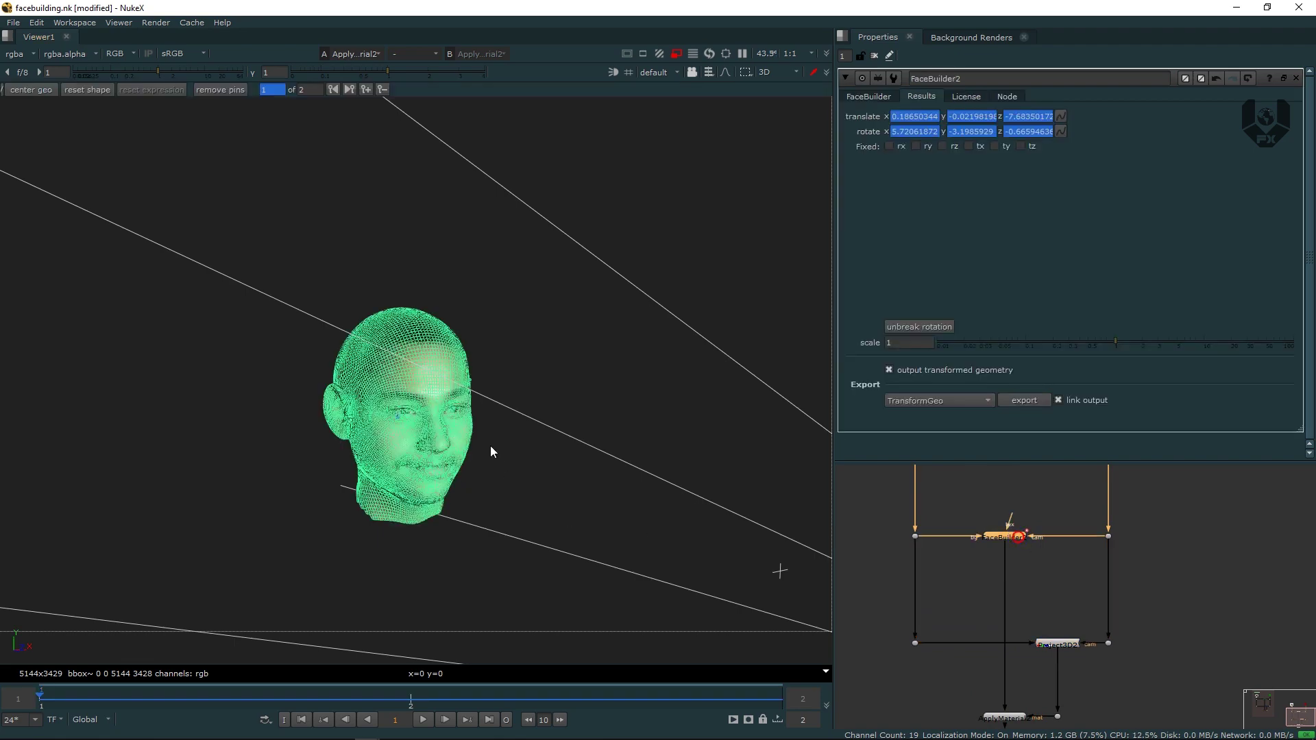
click(871, 97)
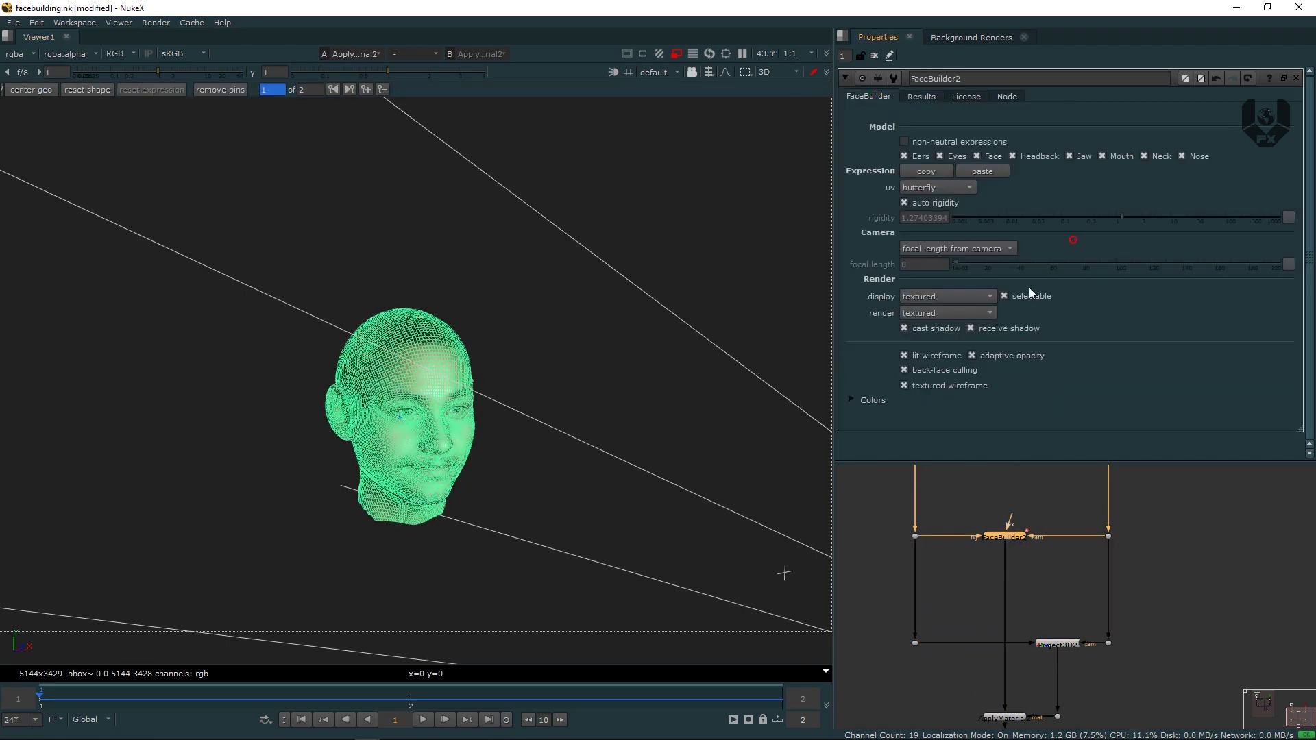
scroll(532, 401, up, 3)
click(904, 504)
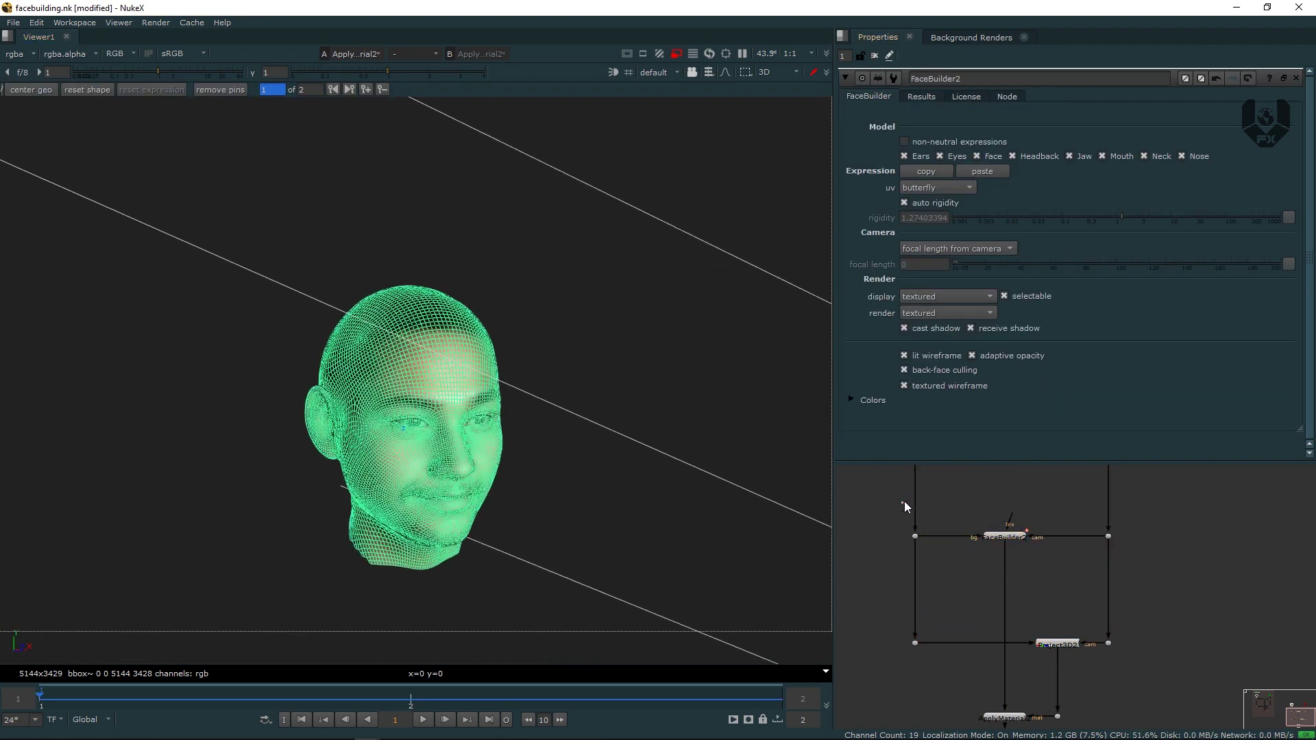
Try the textured head without the ears and without the eyes, including both again.
click(905, 157)
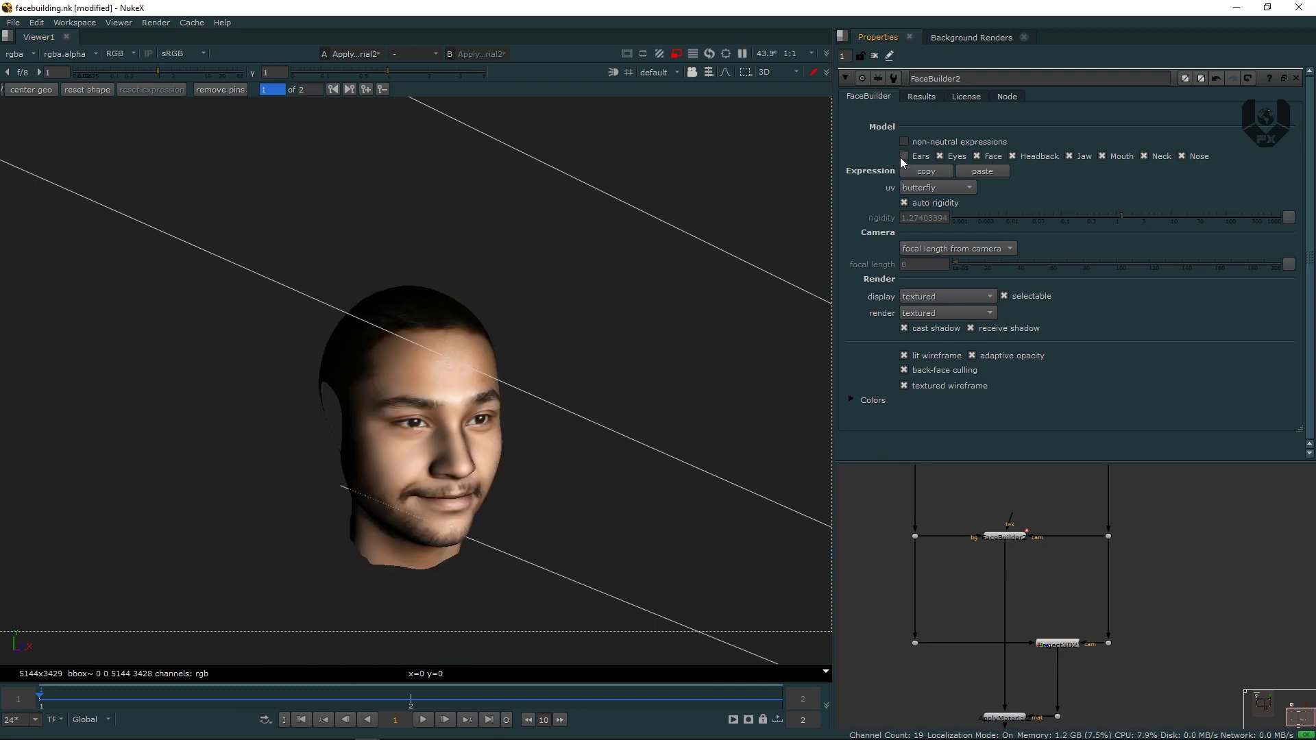
click(904, 157)
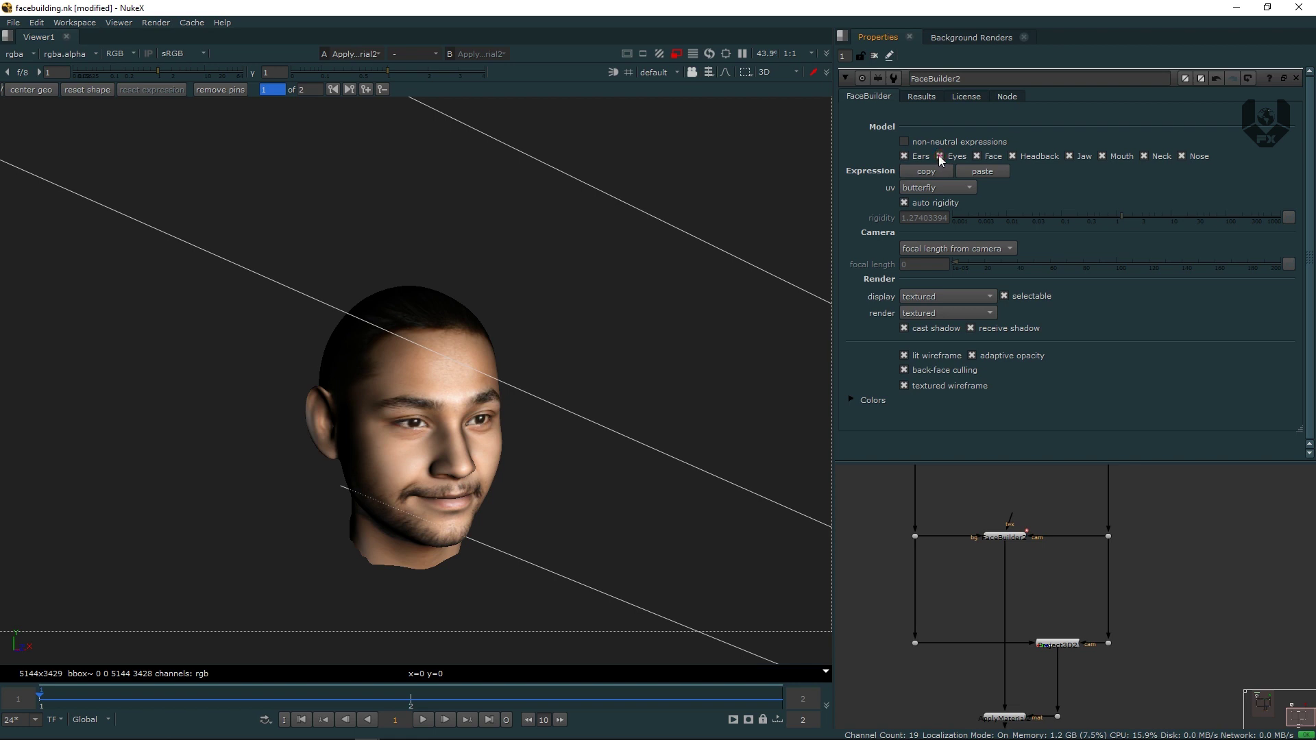
ctrl+drag(607, 388, 563, 356)
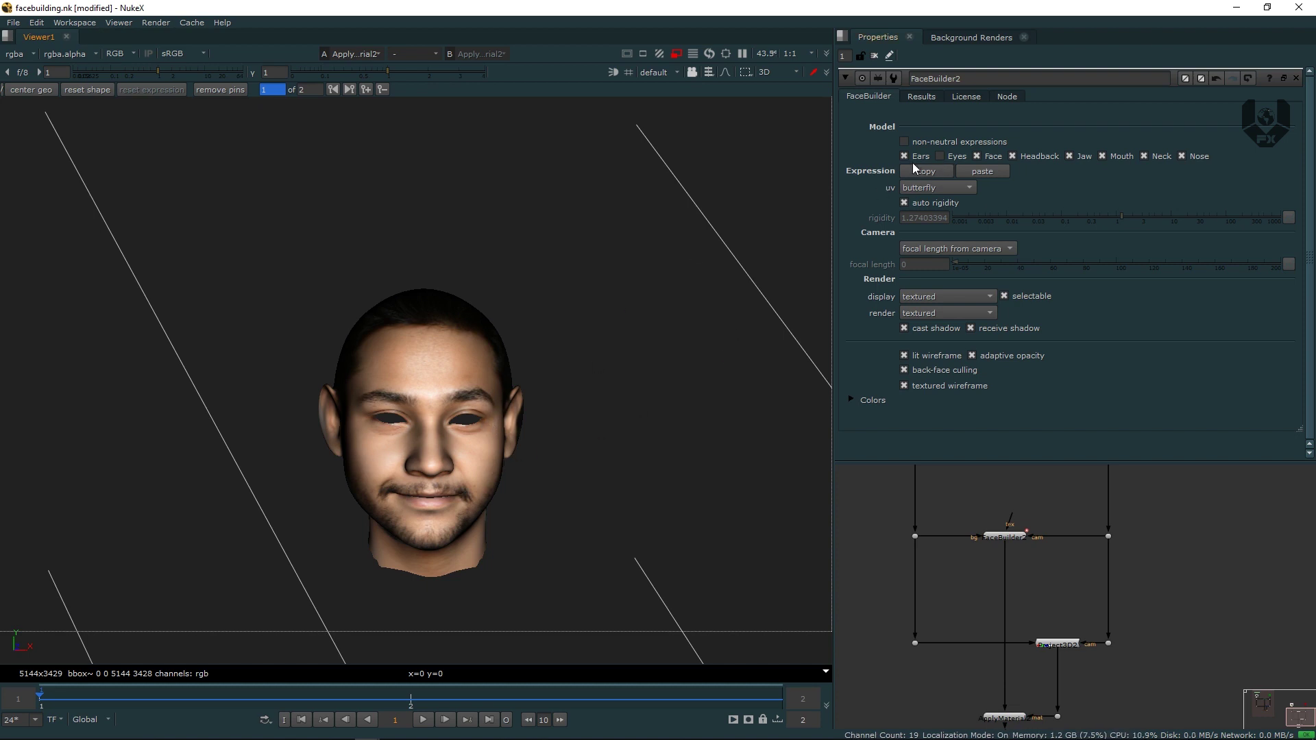
click(940, 157)
Try the textured head without the face, headback and jaw, and include each part again.
click(978, 157)
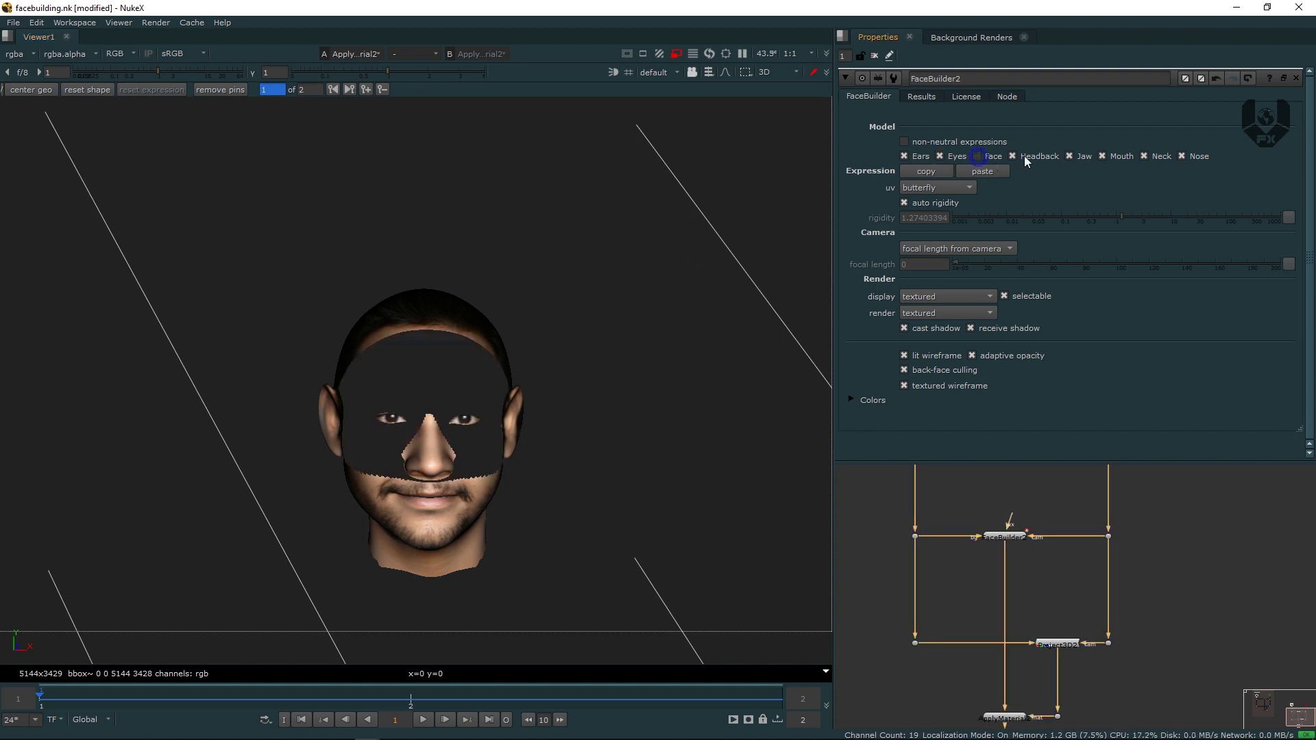
click(1012, 156)
click(976, 156)
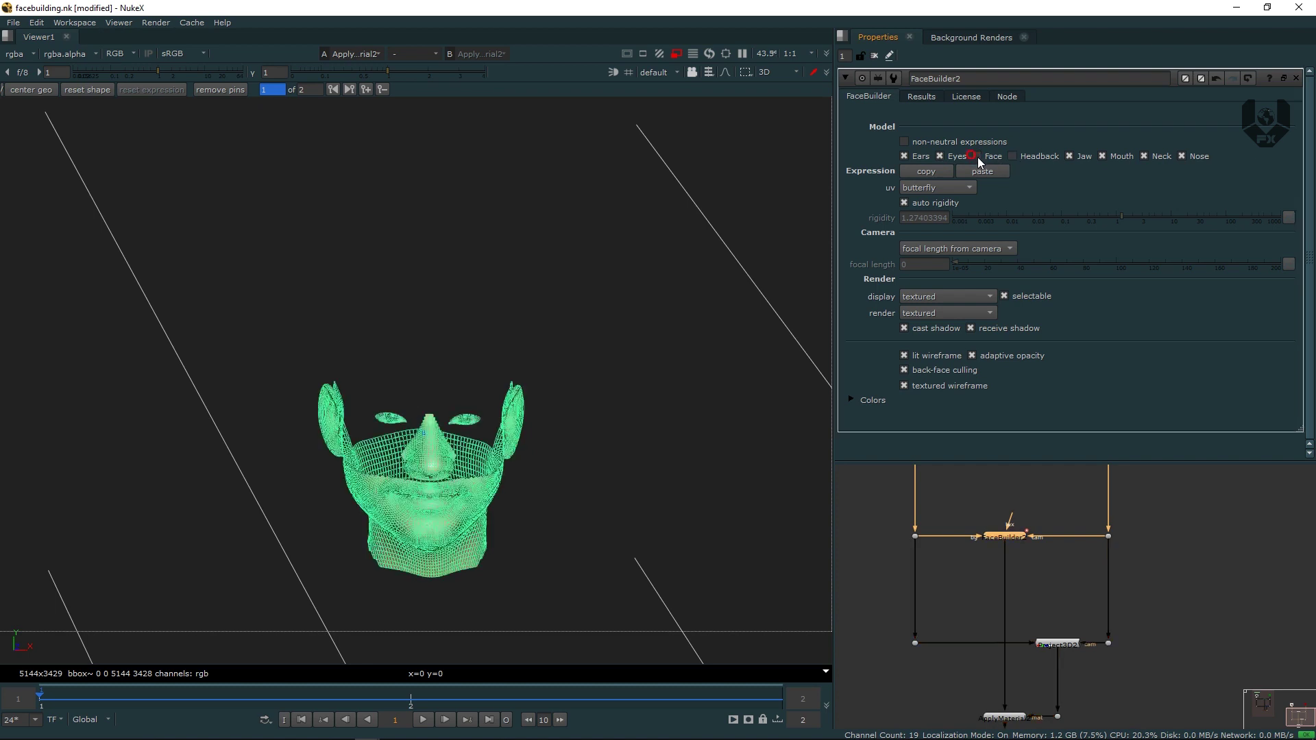
click(1049, 157)
click(1075, 157)
click(734, 359)
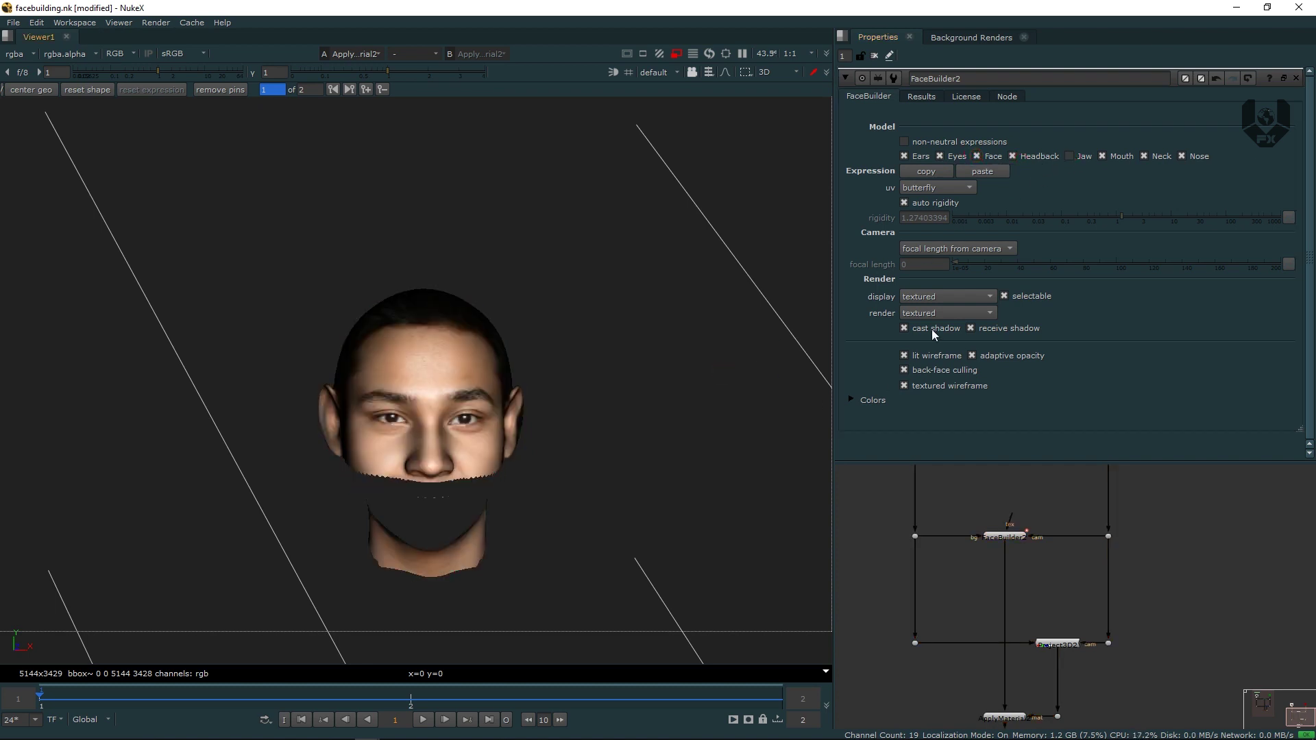
click(1077, 161)
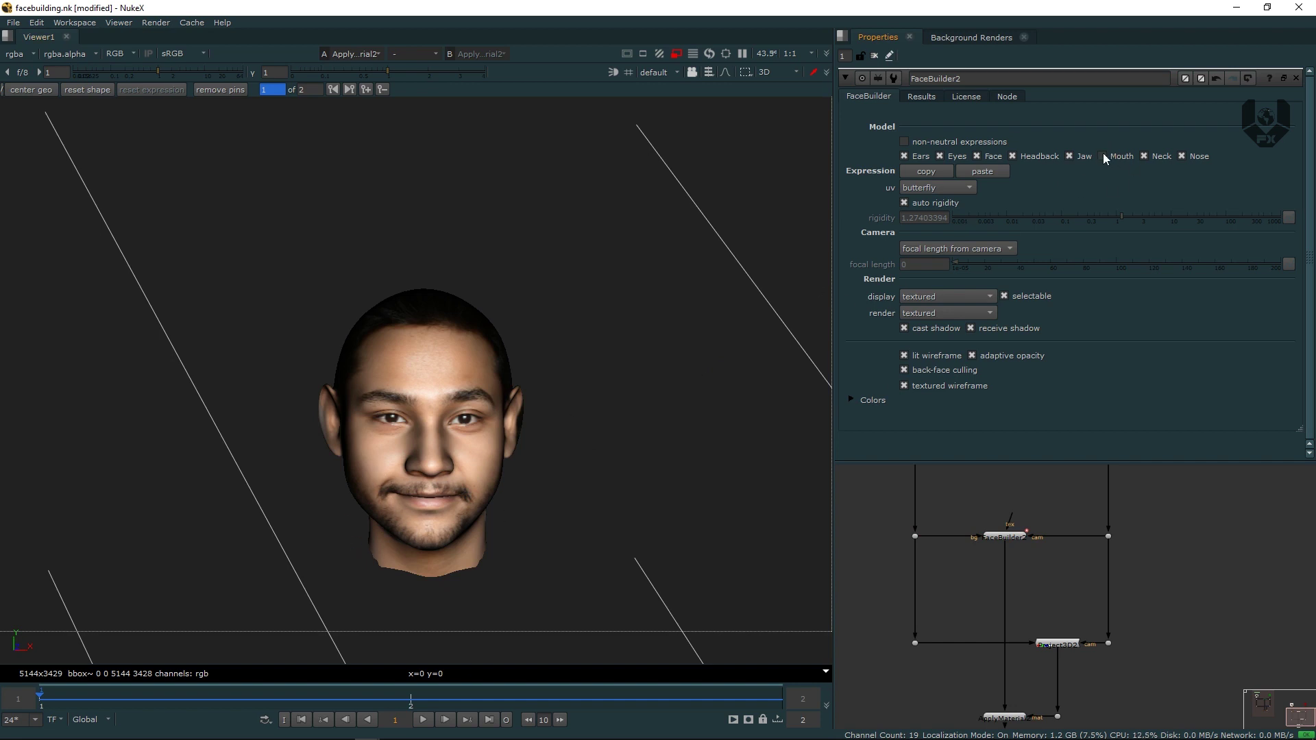
Try the textured head without the neck and without the nose, including both again.
click(1145, 157)
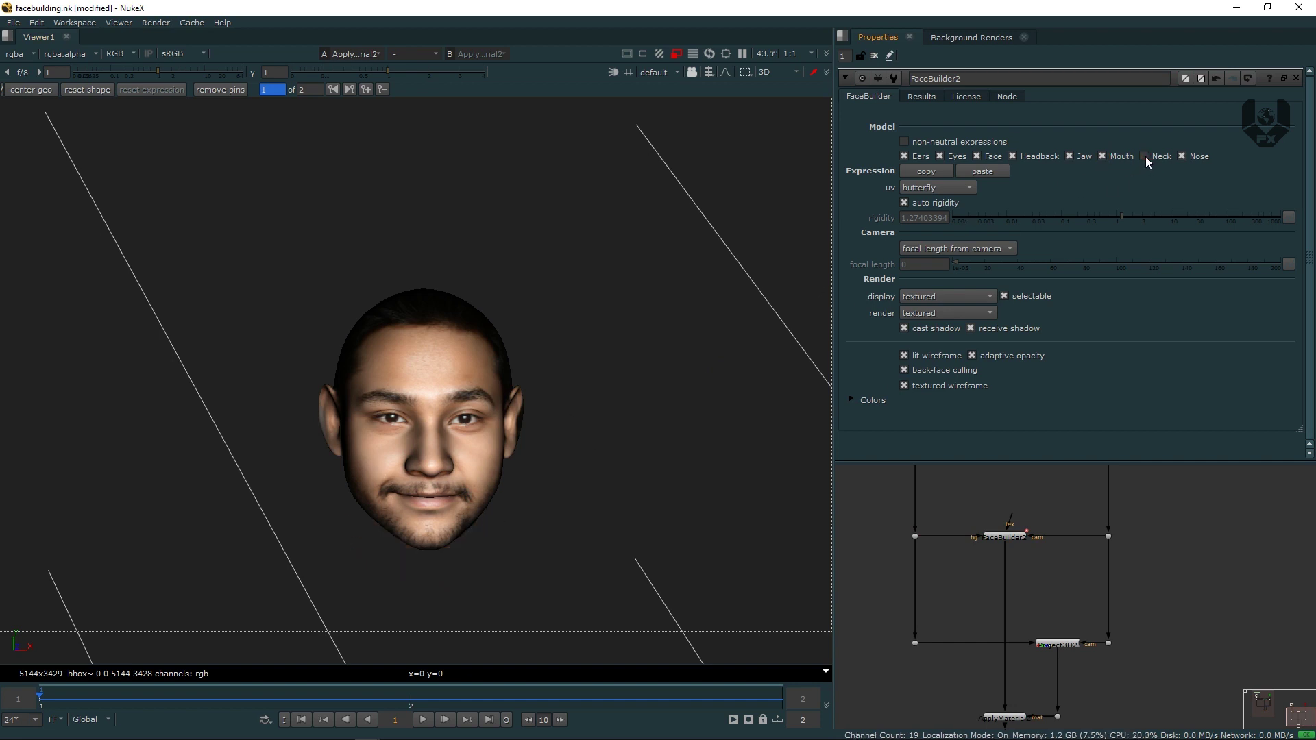
click(1146, 157)
double_click(1181, 156)
click(1181, 156)
click(1177, 157)
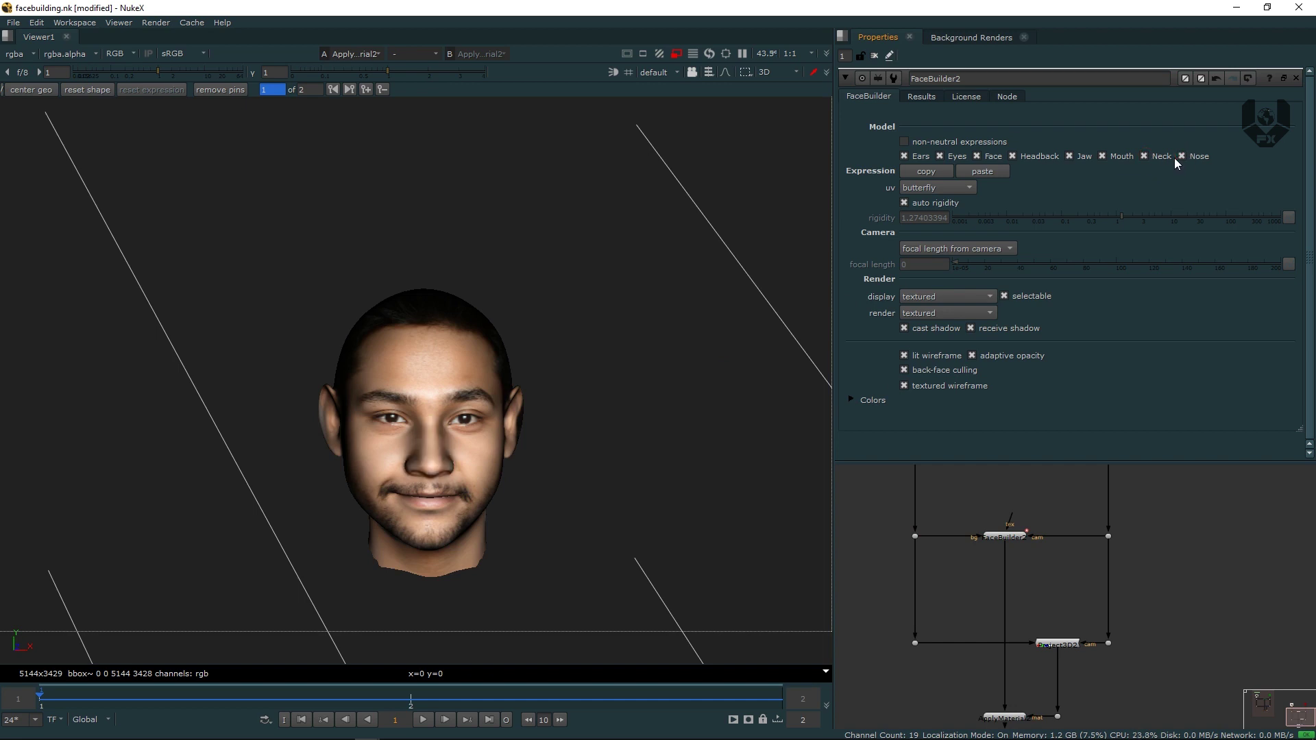
Exclude the headback from the textured model and inspect the head from several angles.
click(1012, 157)
drag(623, 378, 336, 235)
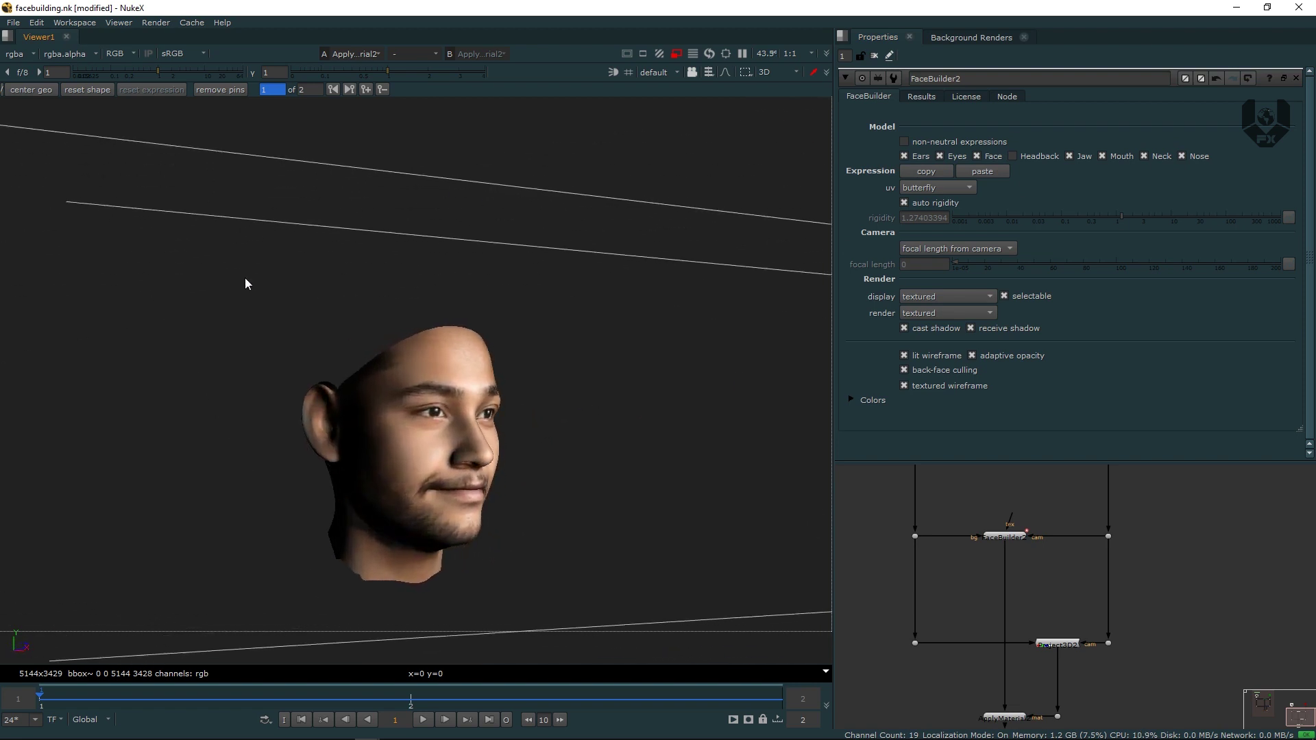
drag(521, 410, 505, 464)
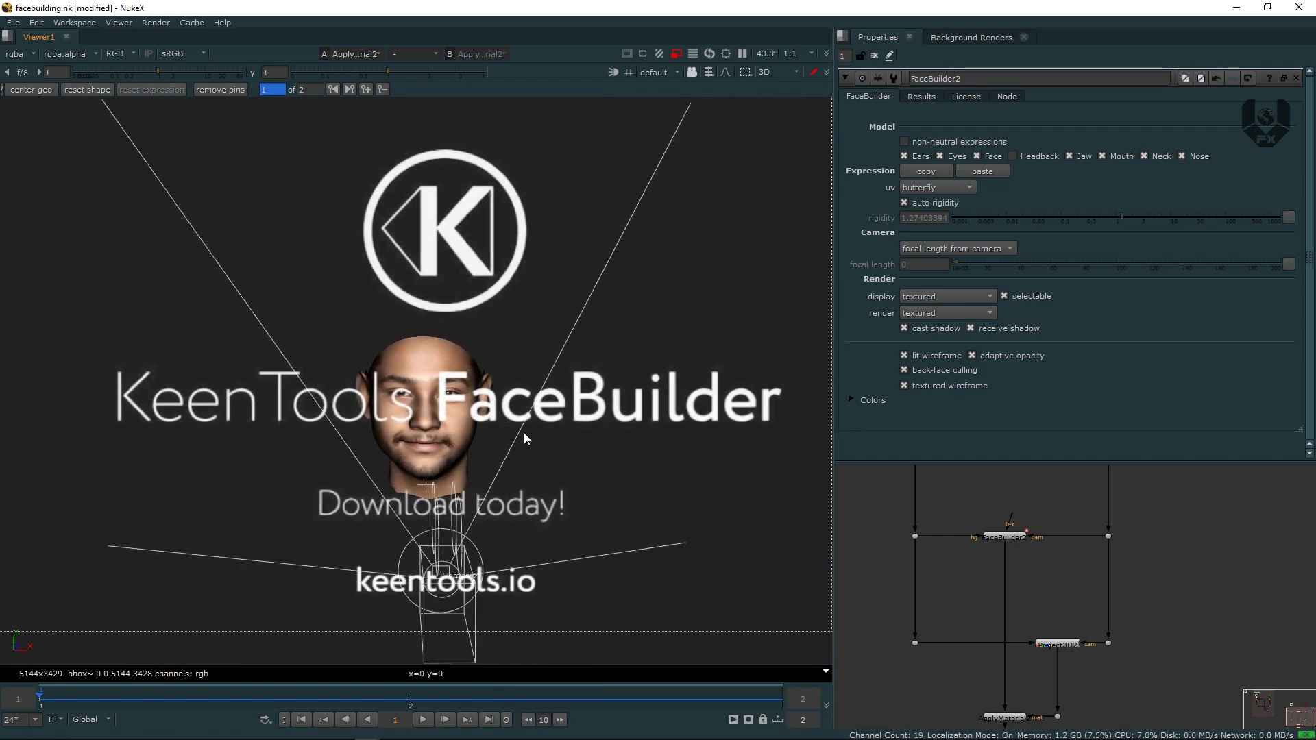
drag(526, 450, 482, 431)
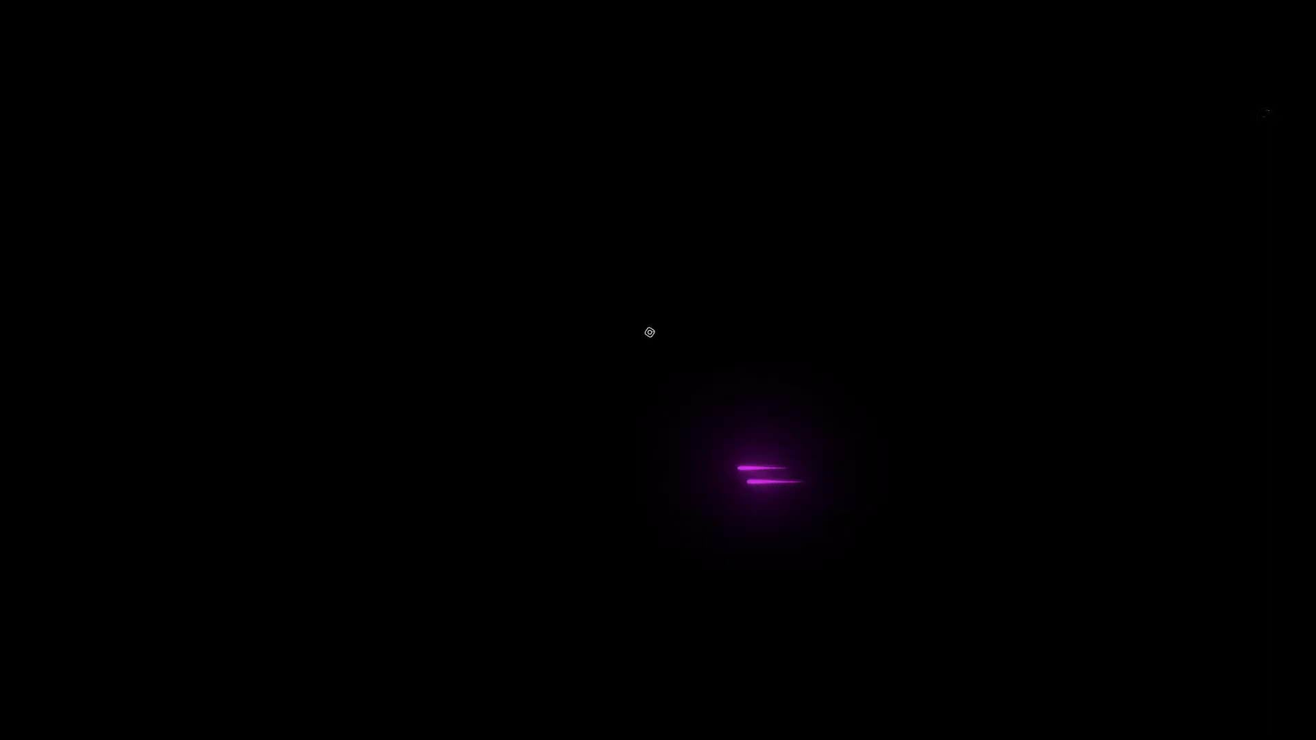